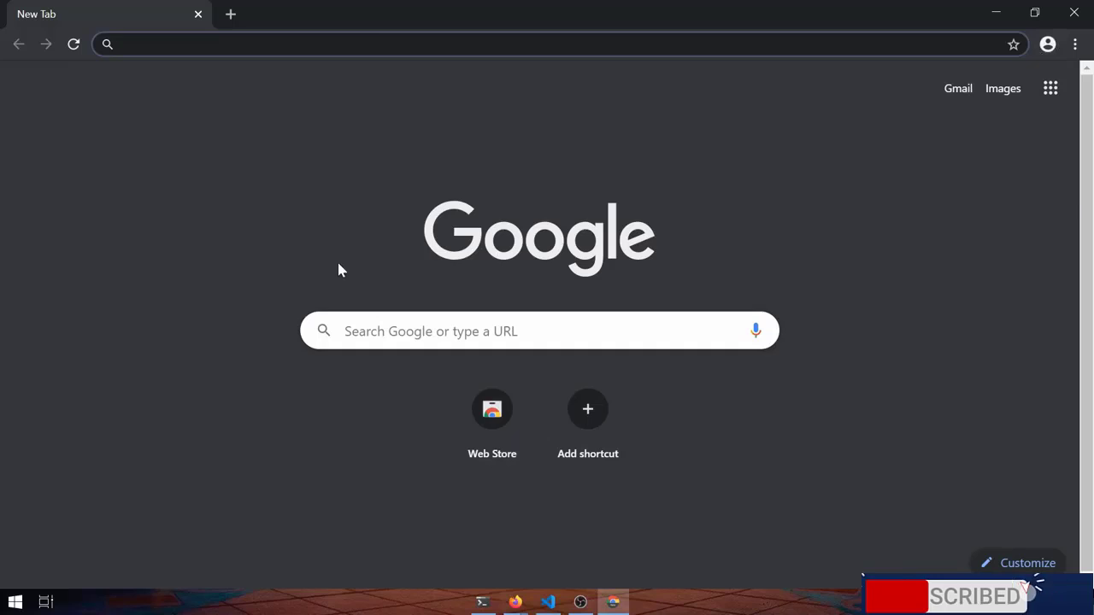
Go to google.com from the new tab's address bar
text(google.com)
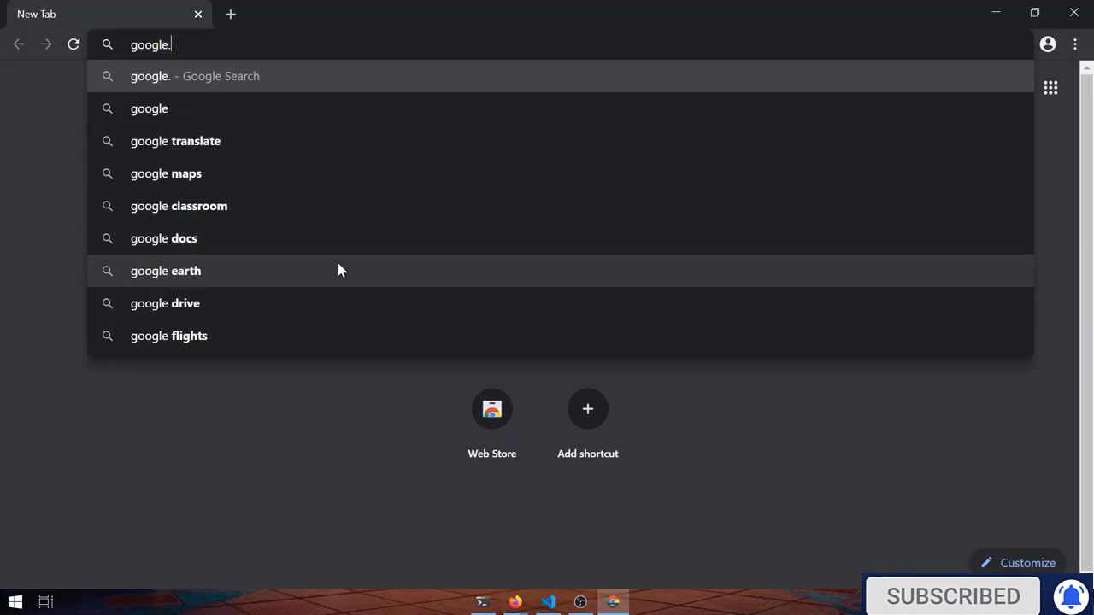
key(Return)
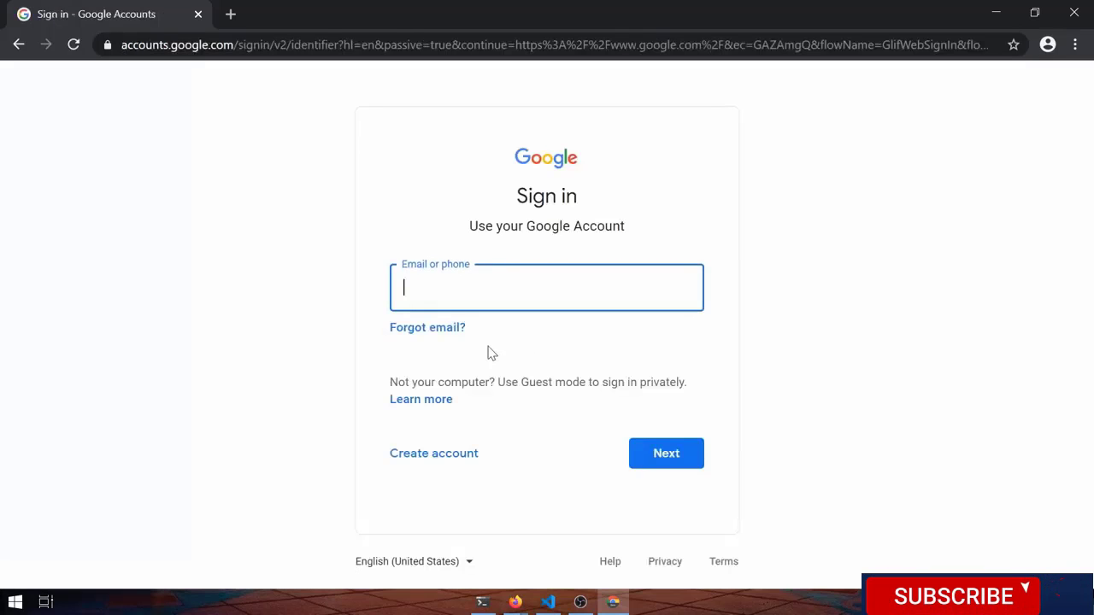
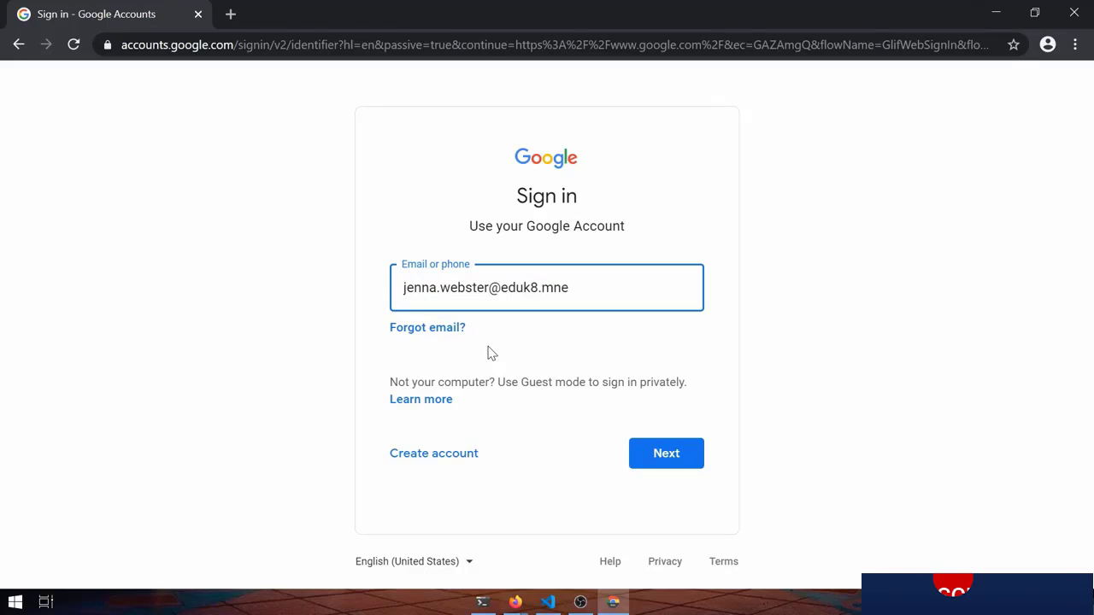
Sign in with the teacher's email and password, decline saving the password, and show Google apps
key(Return)
text(•••)
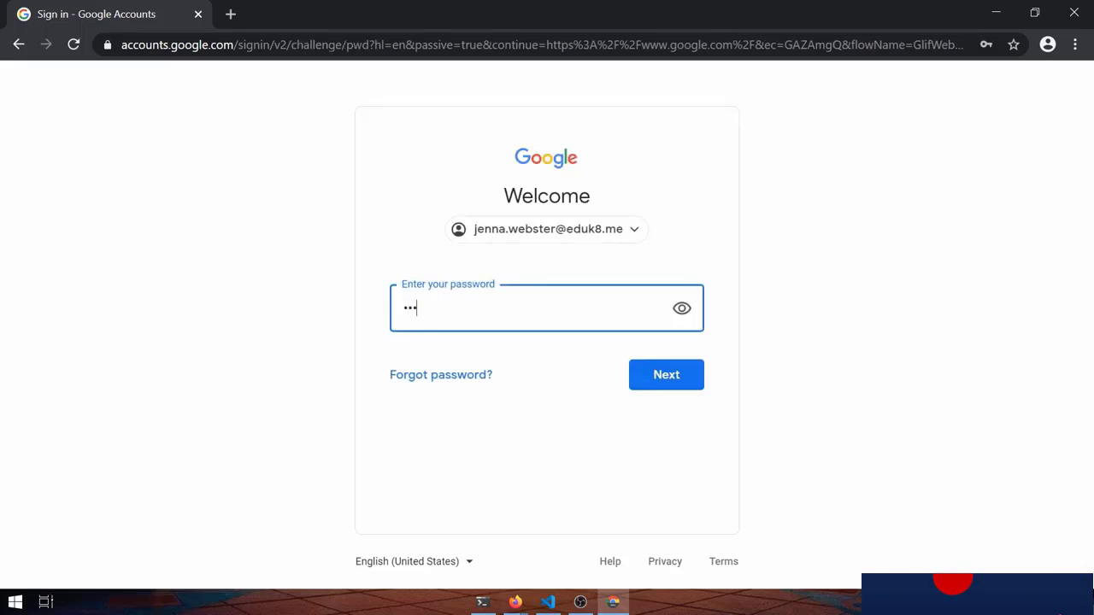
text(•••••)
key(Return)
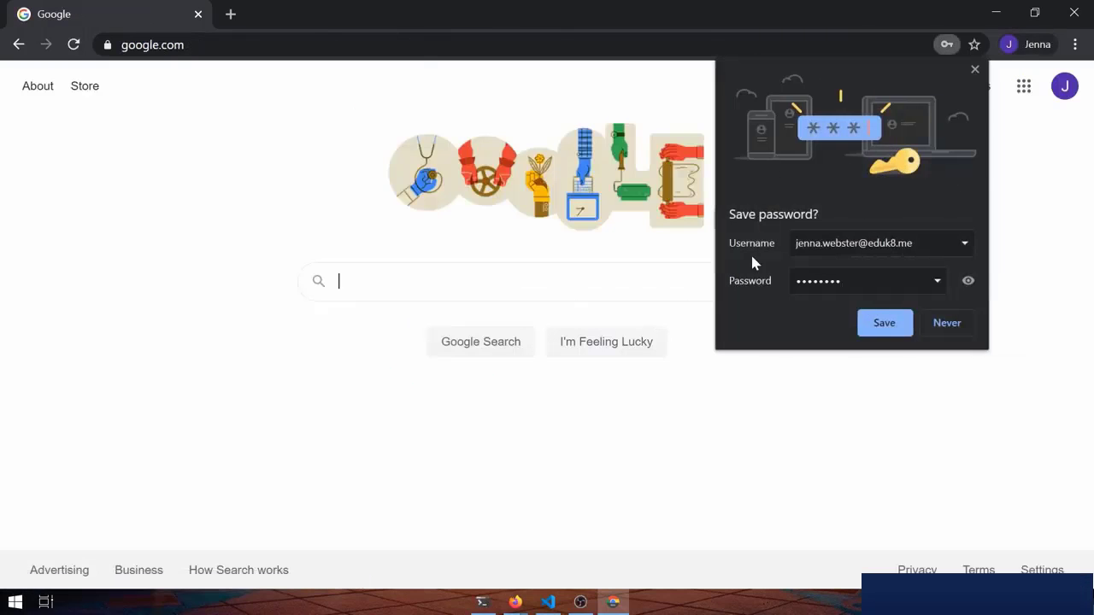
click(977, 72)
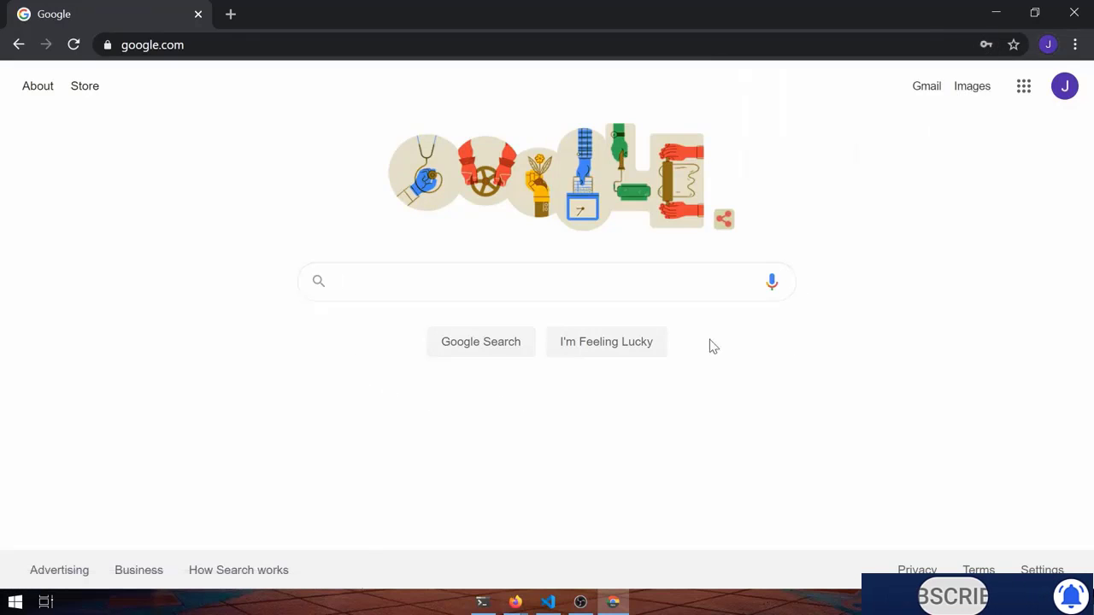
click(1023, 88)
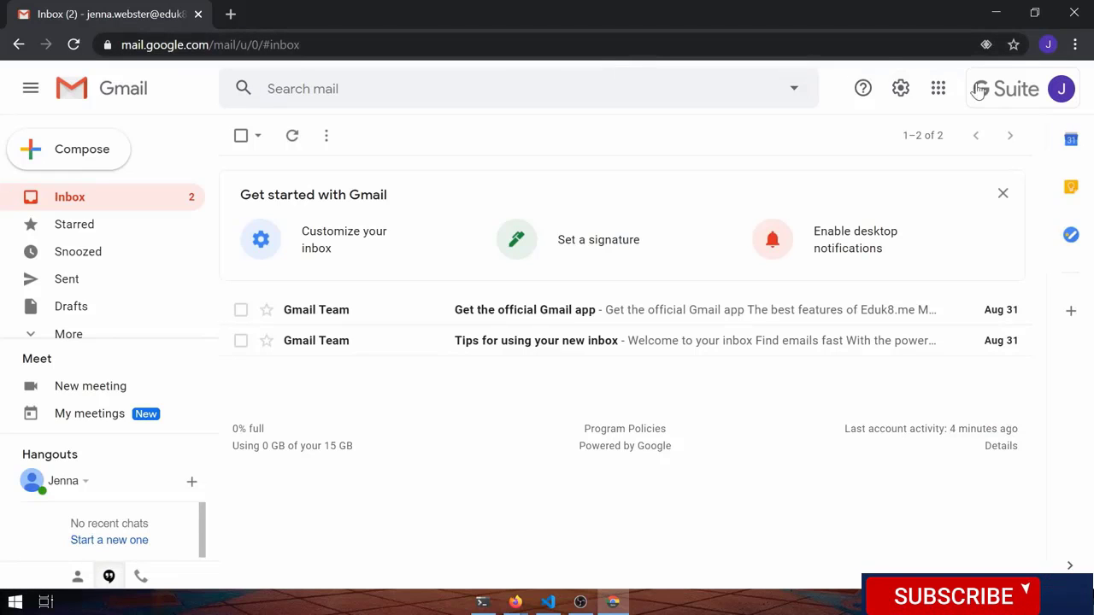
Open the account options panel from the avatar in the top-right
click(1022, 103)
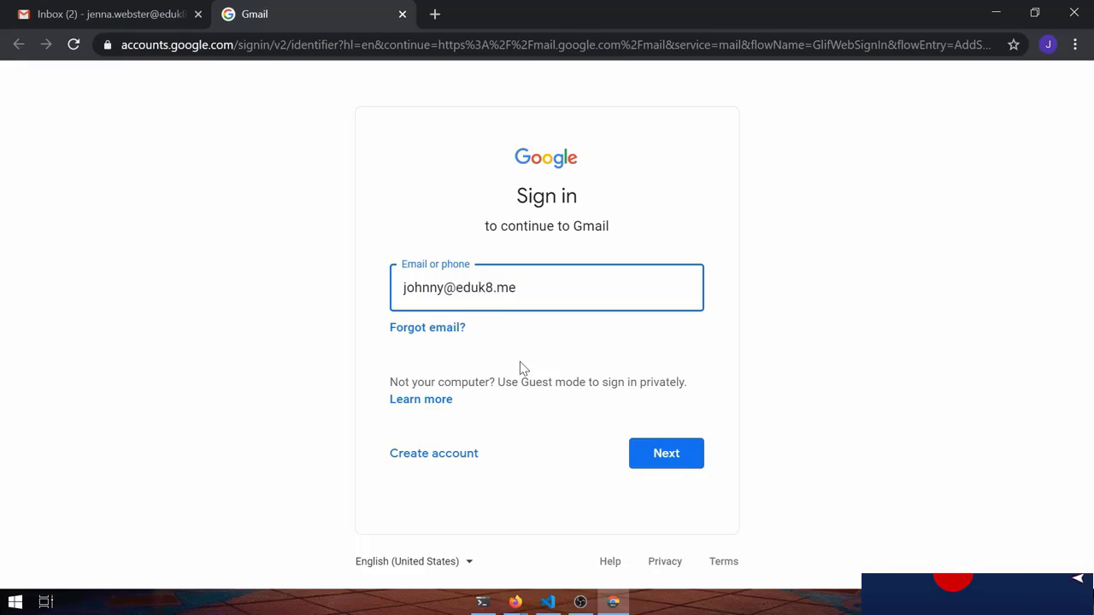
Submit the second account's email address and enter its password
click(673, 453)
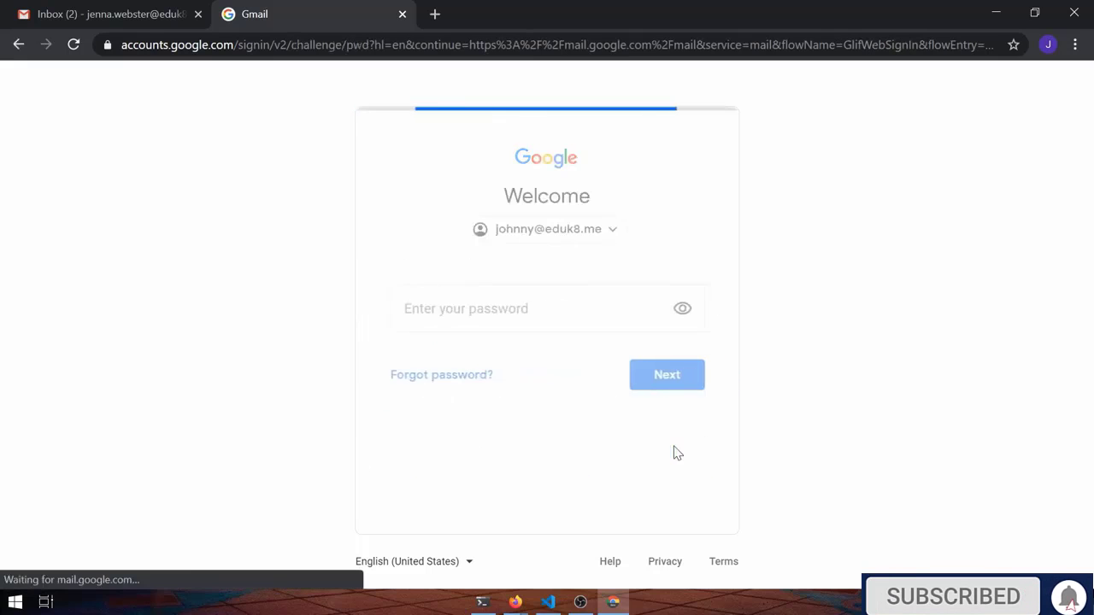
text(••••••••)
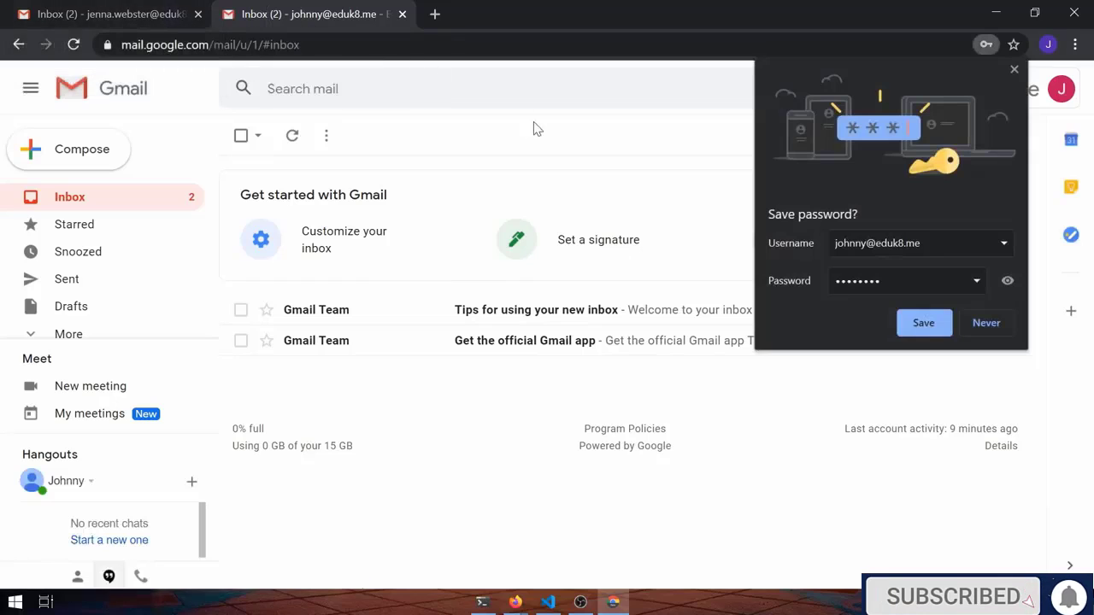
Dismiss the save-password offer and compare the two accounts' Gmail inboxes
click(1015, 72)
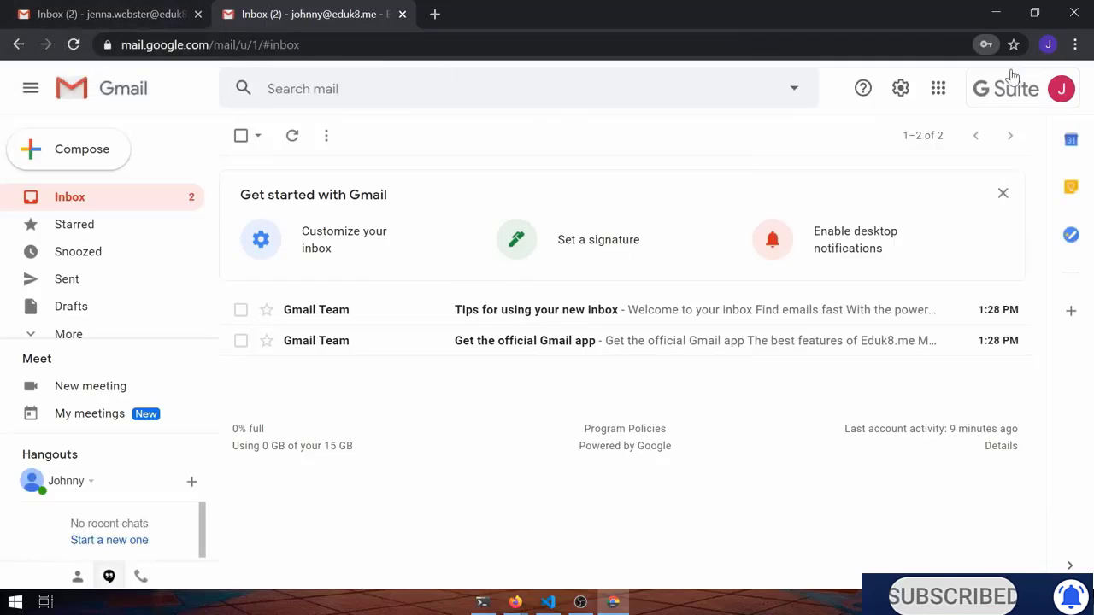
click(125, 17)
click(328, 15)
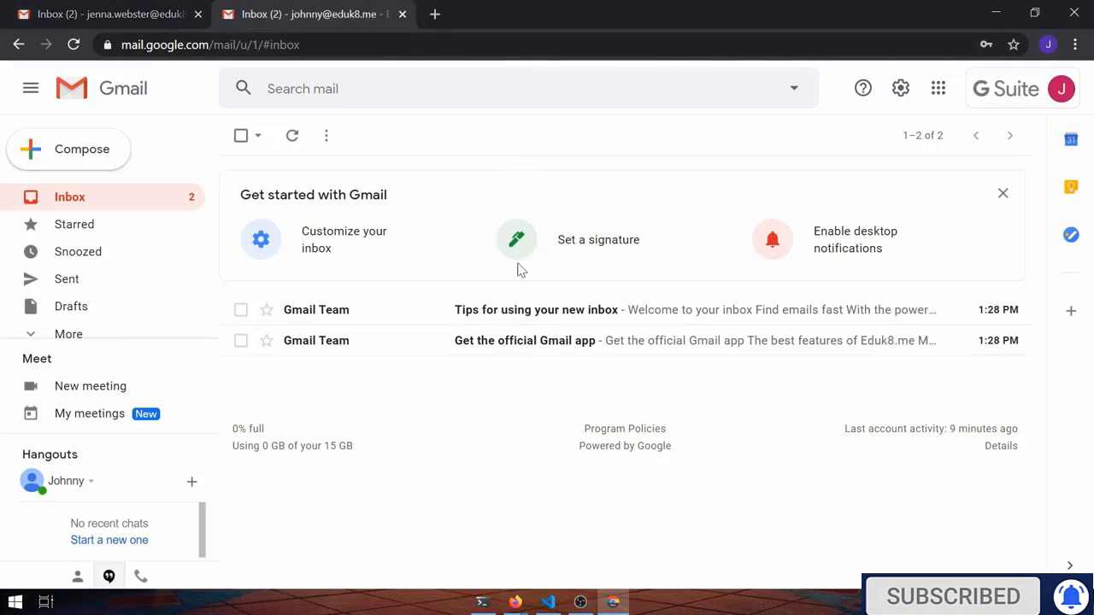
click(117, 17)
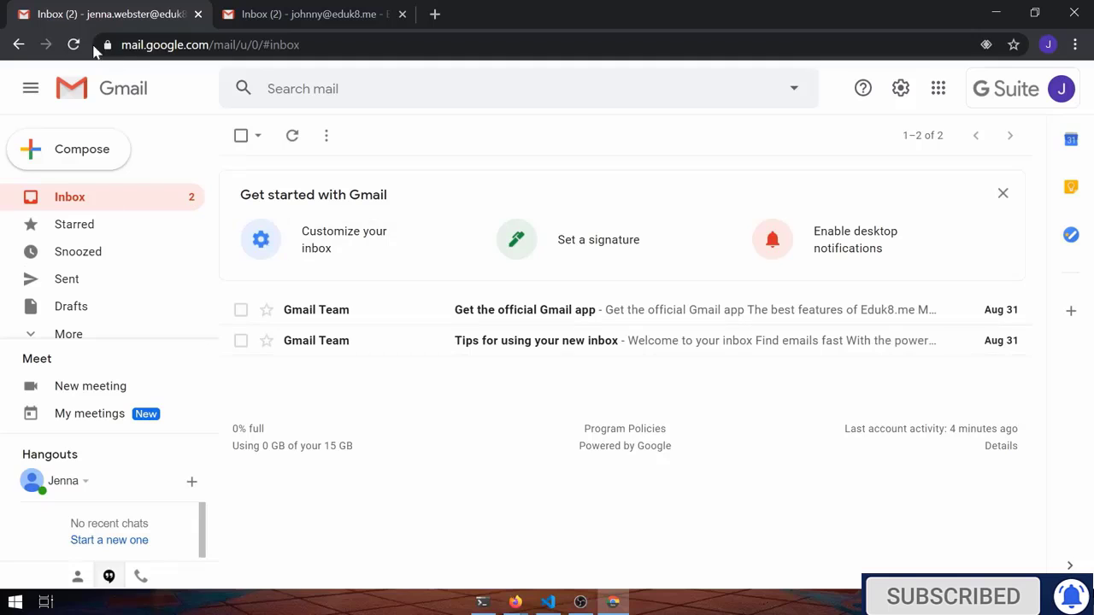
click(323, 20)
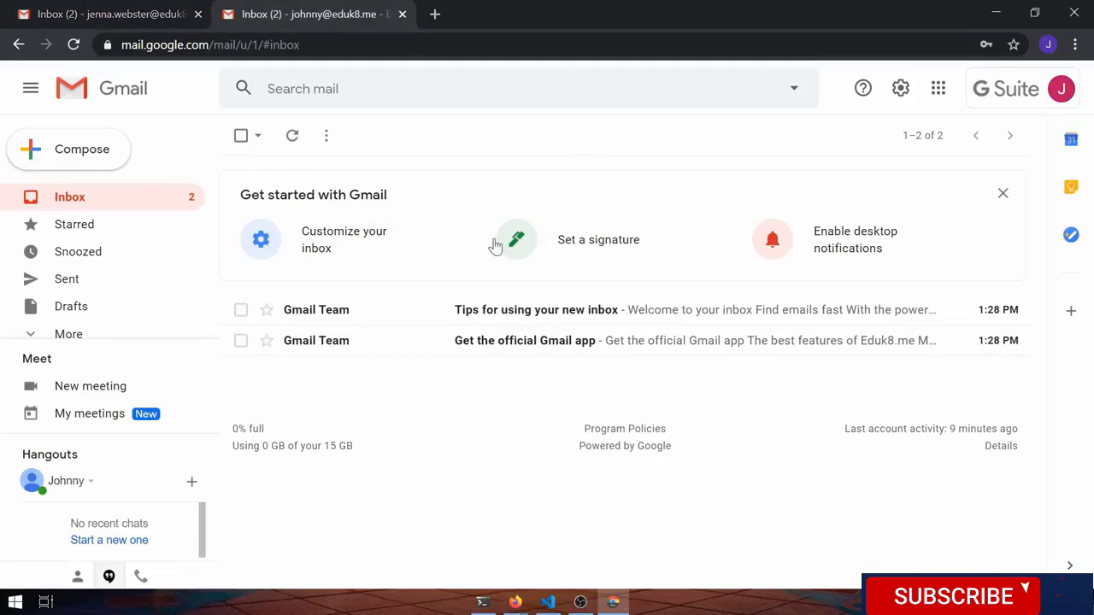
Open the browsing History with Ctrl+H, revisit both inboxes, then close the first inbox tab
key(ctrl+h)
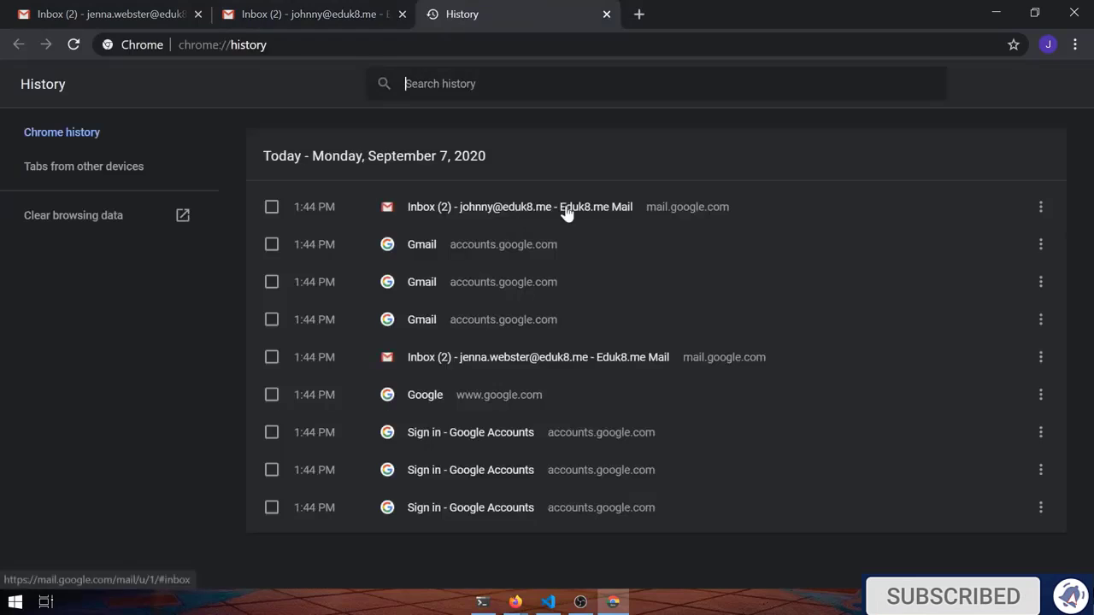
click(308, 15)
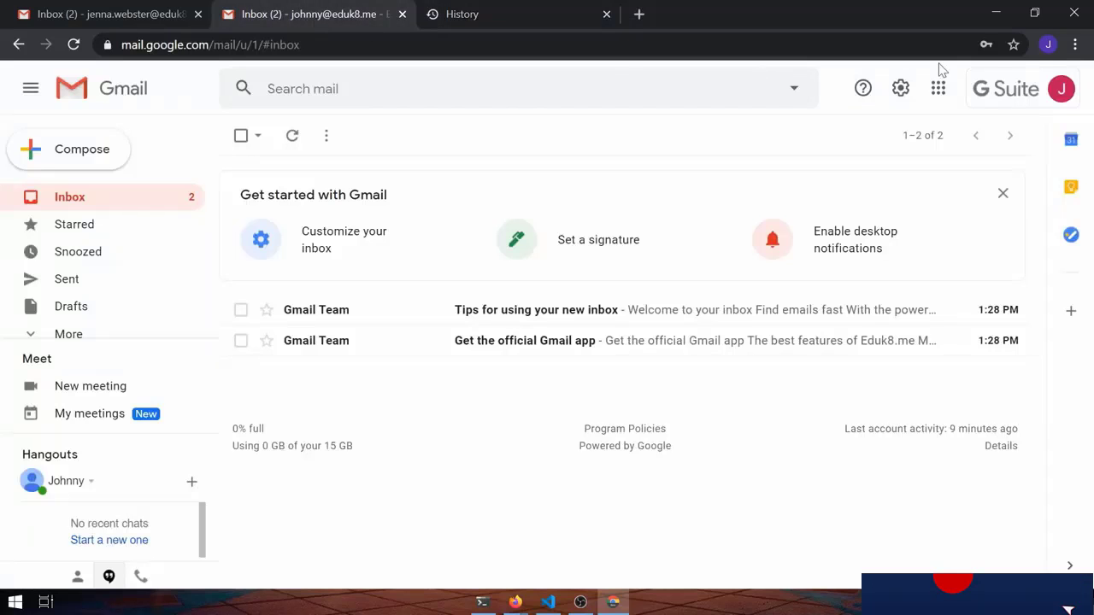
click(987, 44)
click(128, 14)
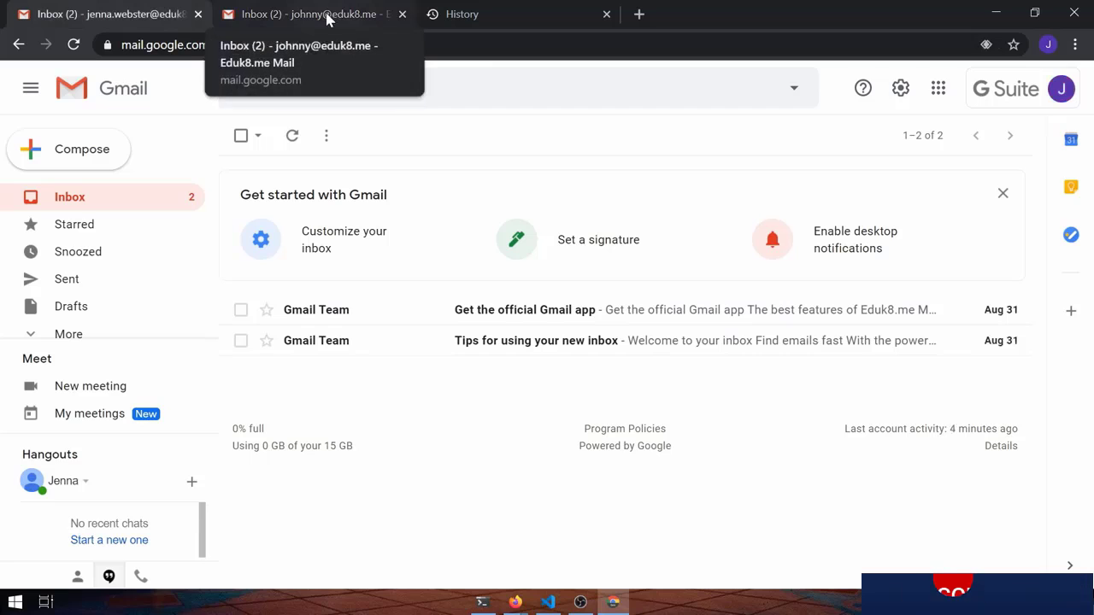
click(328, 19)
click(464, 13)
click(327, 15)
click(116, 16)
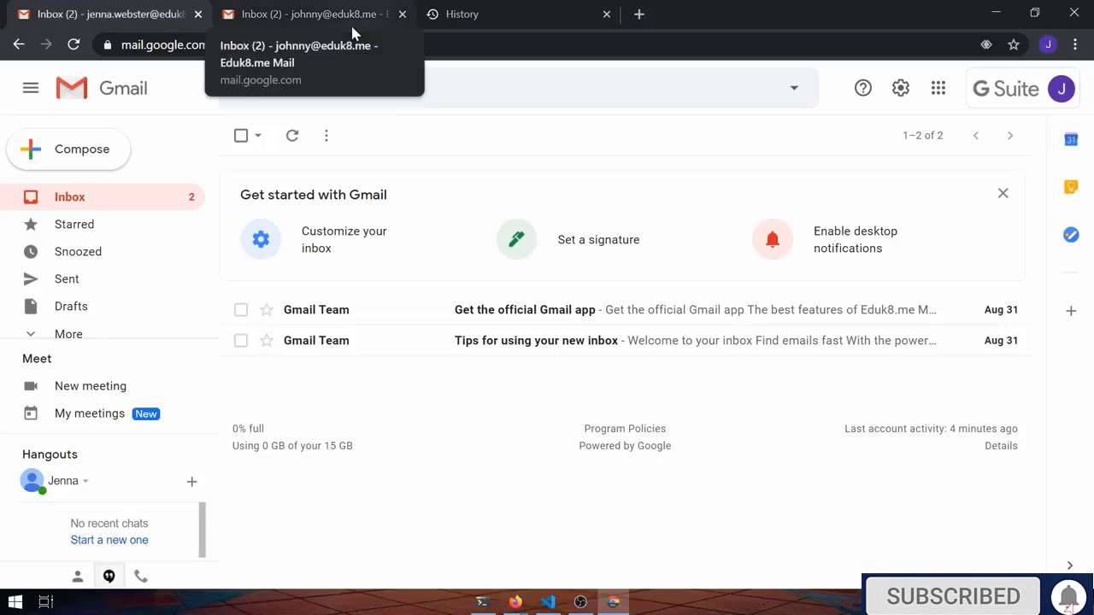
click(350, 23)
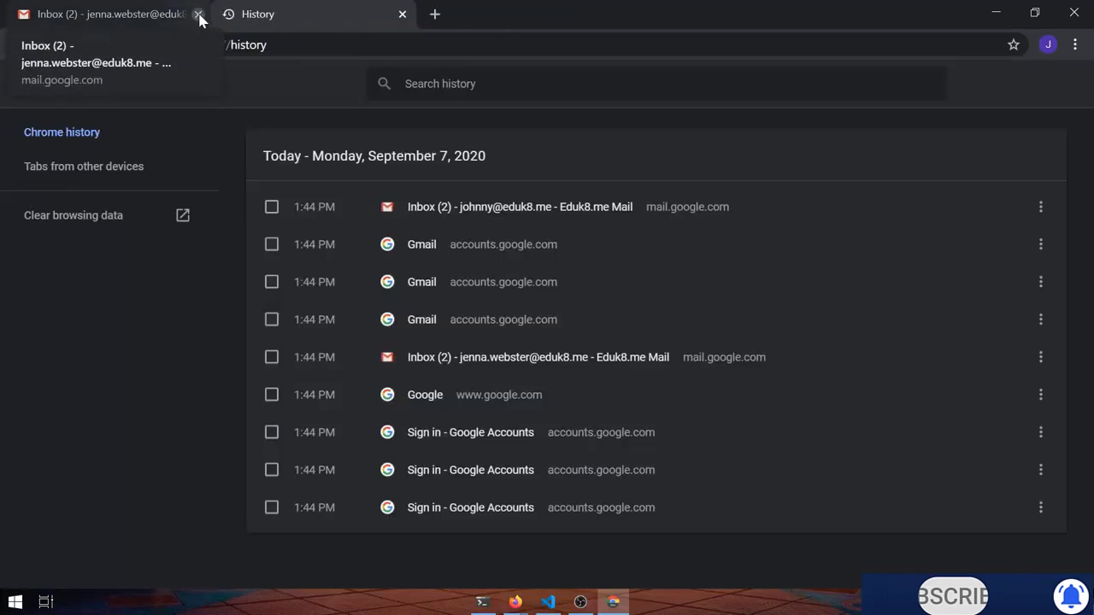
click(197, 15)
Close the History tab and sign out of the Google accounts via the profile menu
click(230, 13)
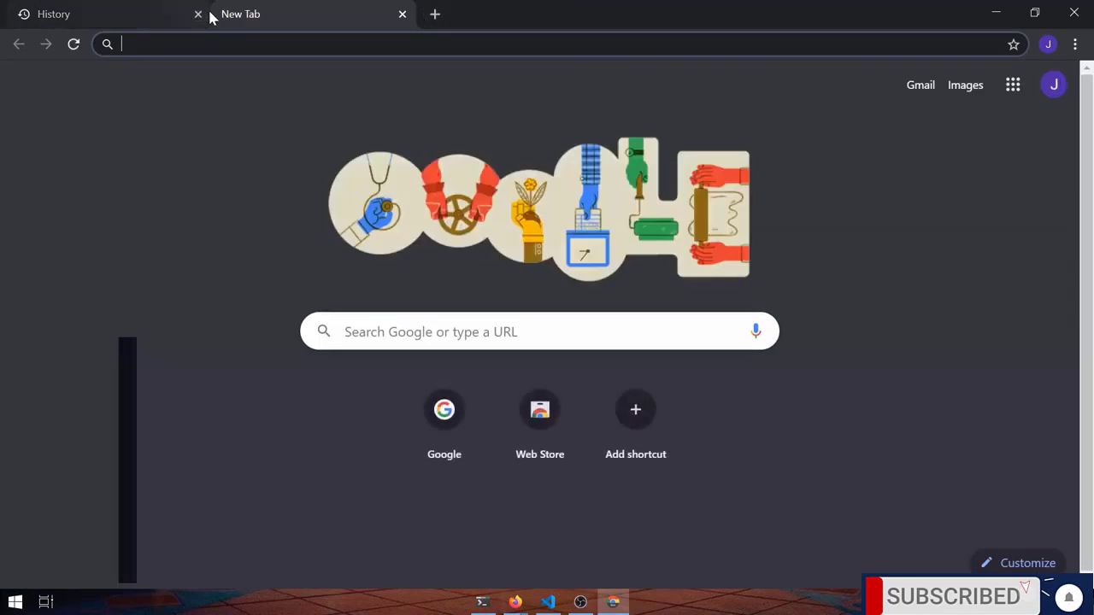
click(198, 14)
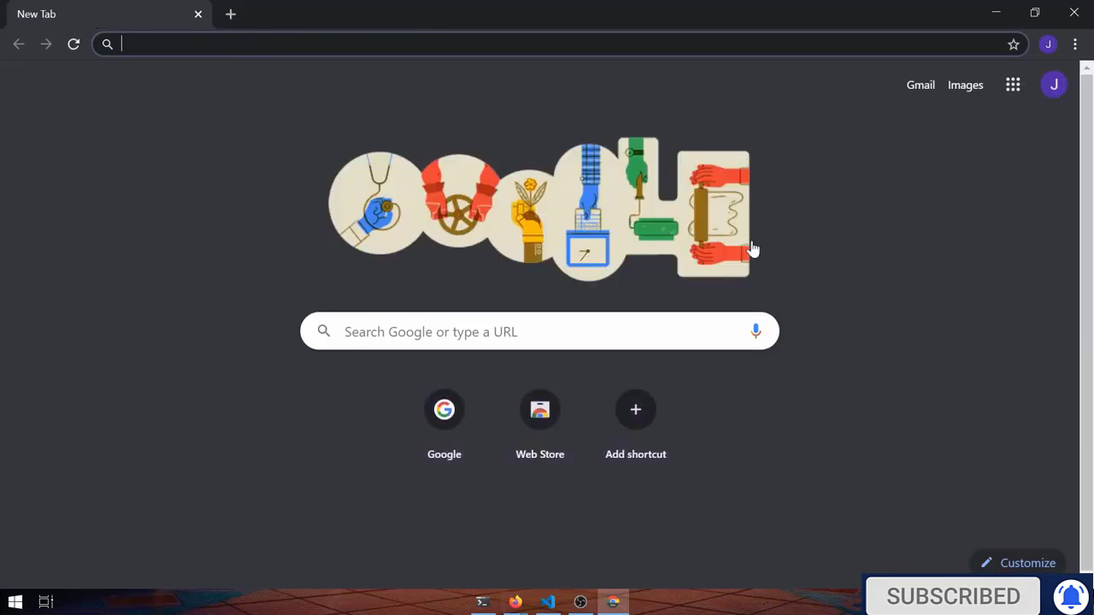
click(1049, 45)
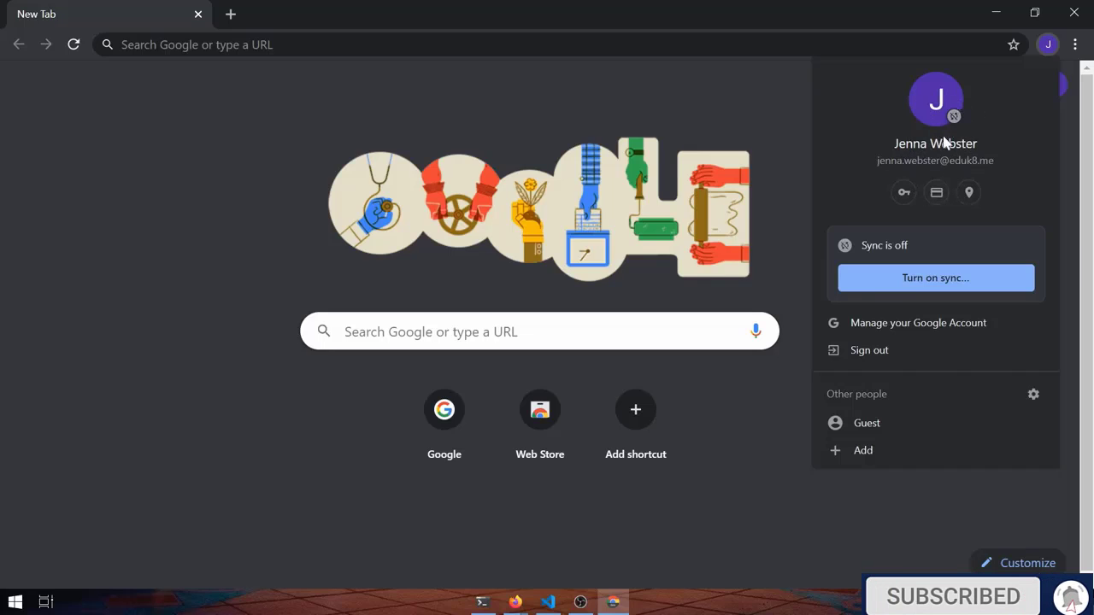
click(874, 357)
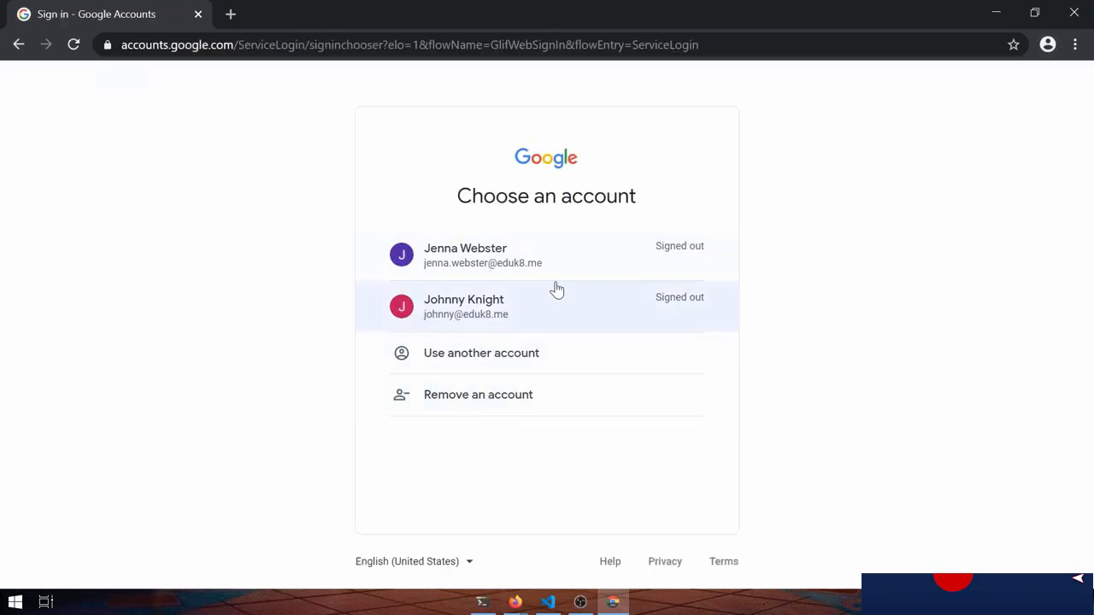
Remove both saved Google accounts, confirming each, then check Chrome's sign-in status
click(448, 418)
click(696, 337)
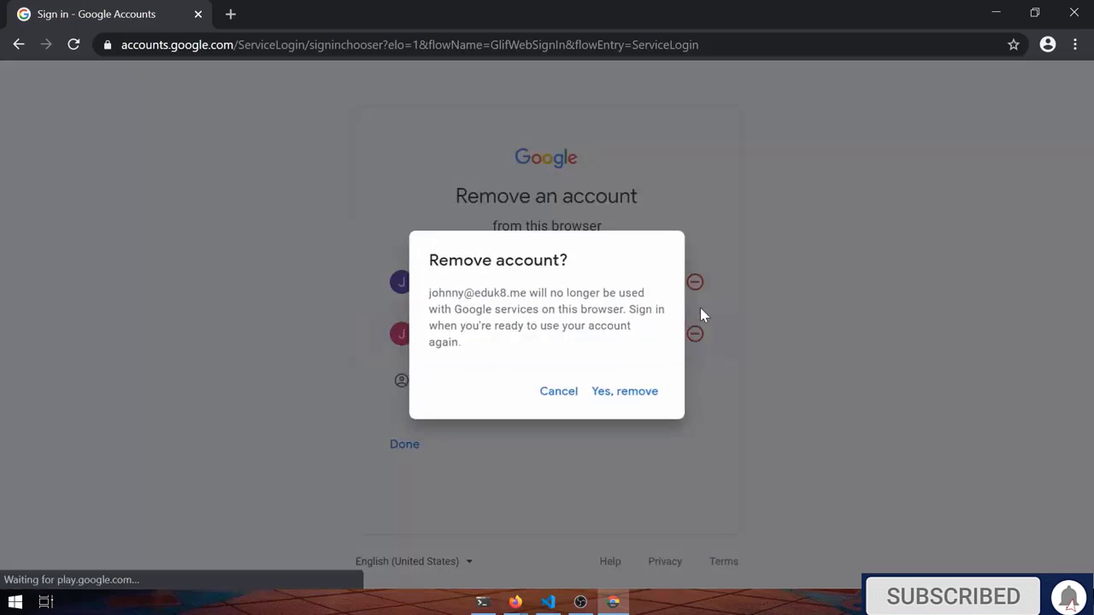
click(602, 395)
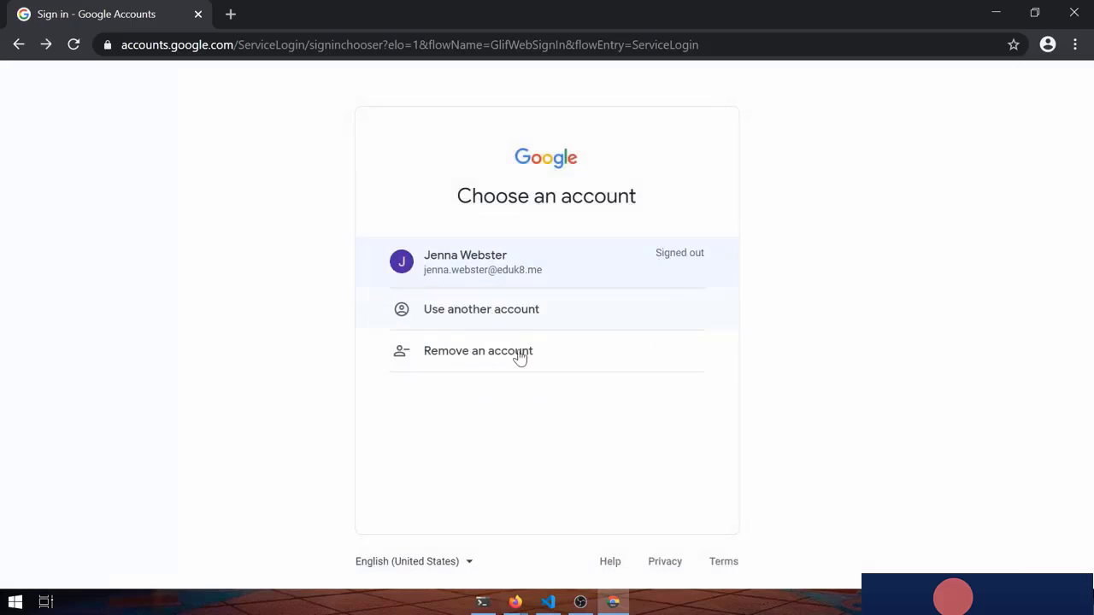
click(493, 369)
click(697, 287)
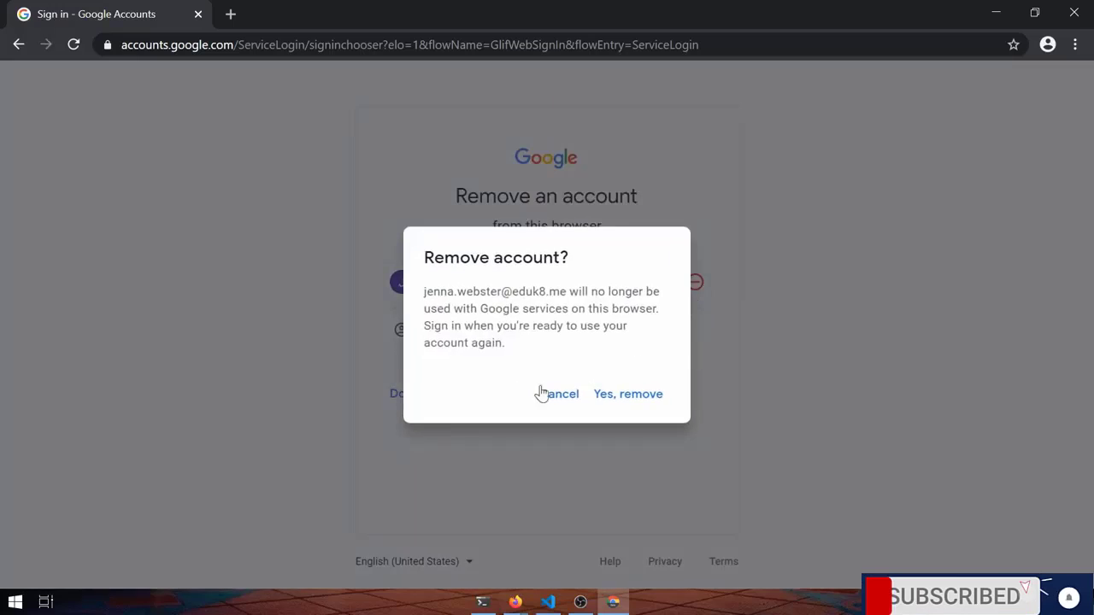
click(610, 397)
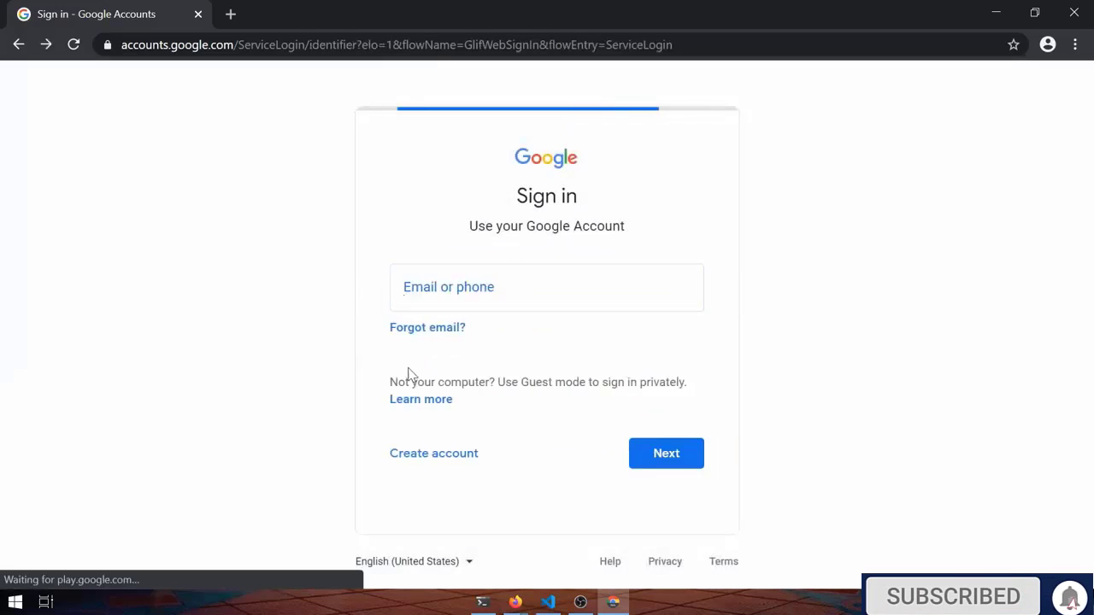
click(1048, 45)
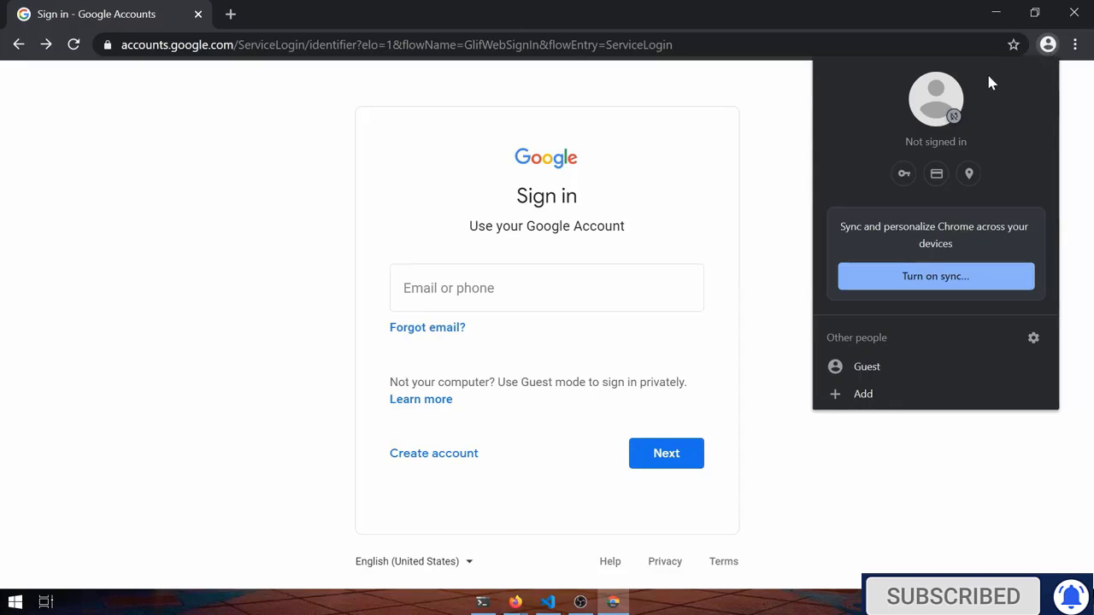
Add a new Chrome profile named for the teacher with the monkey avatar
click(859, 394)
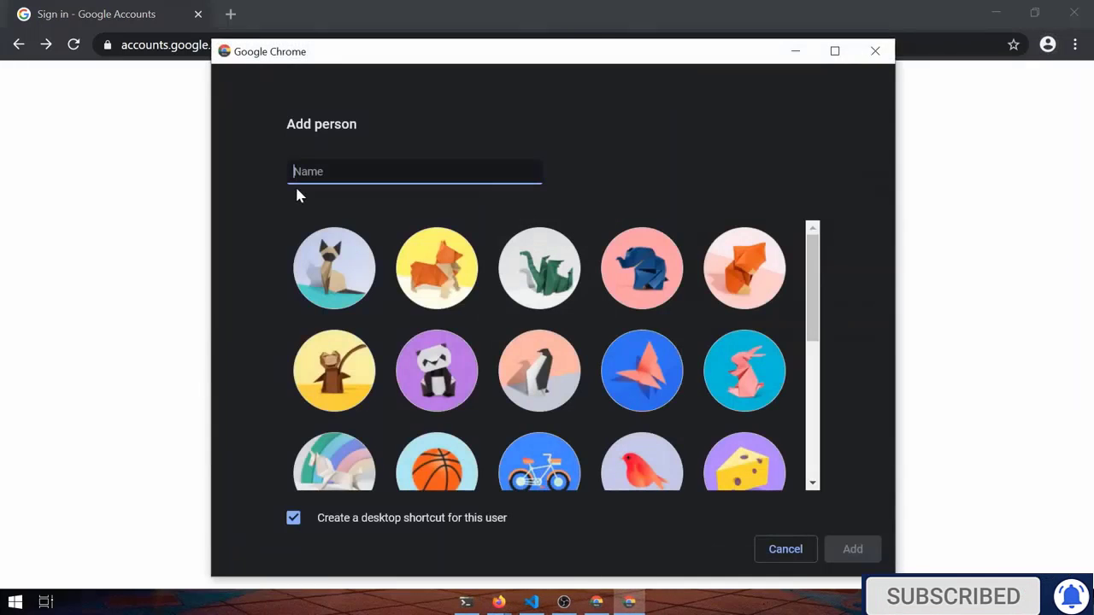
text(Miss)
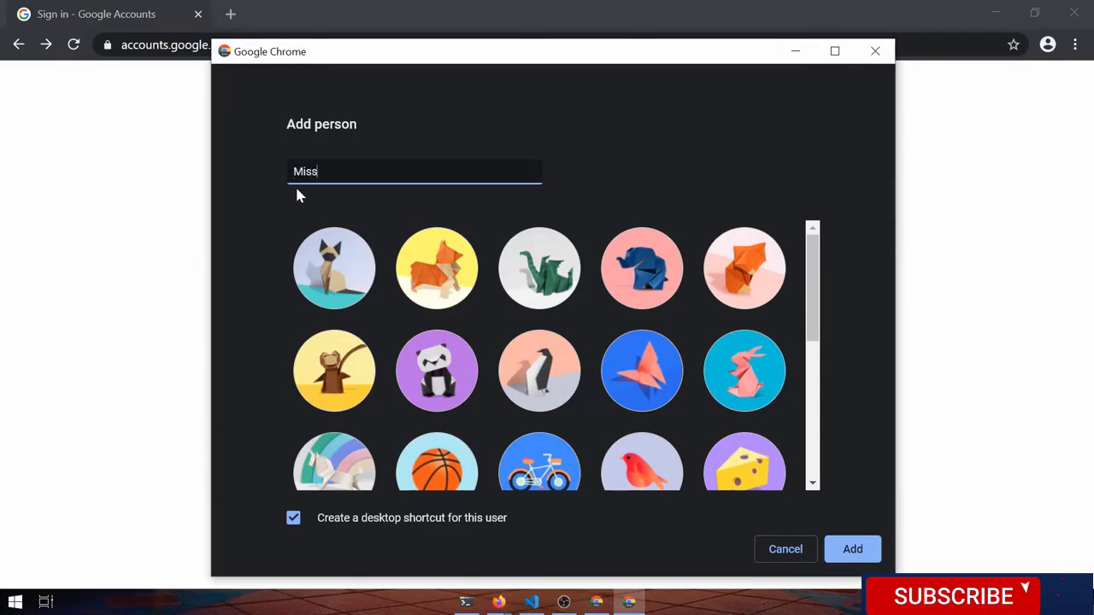
text( Webster)
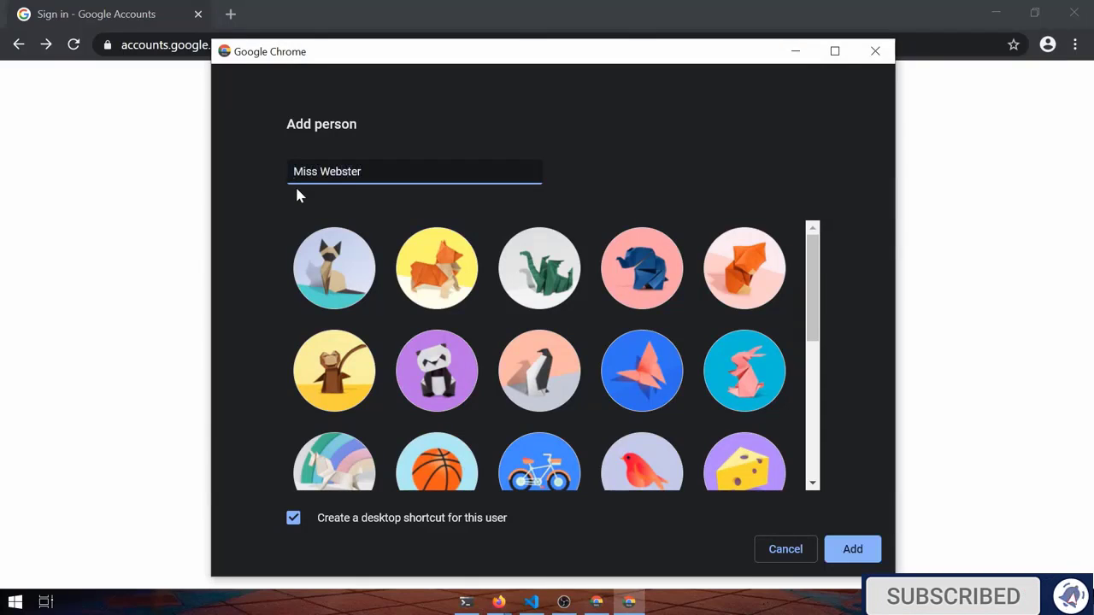
click(356, 365)
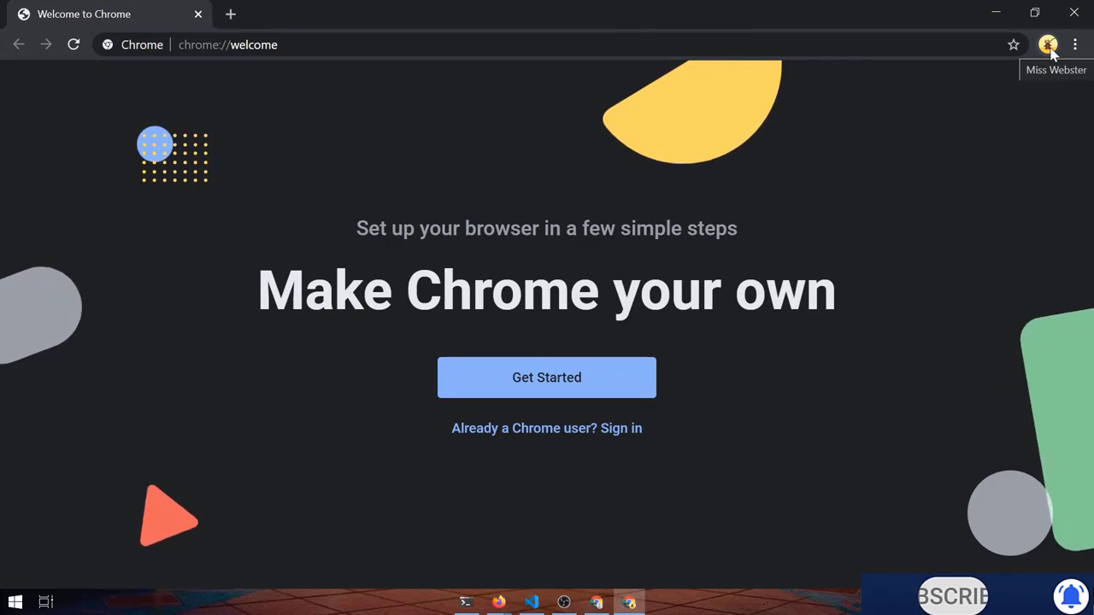
Sign the teacher profile into its Google account with email and password, and turn on sync
click(1049, 47)
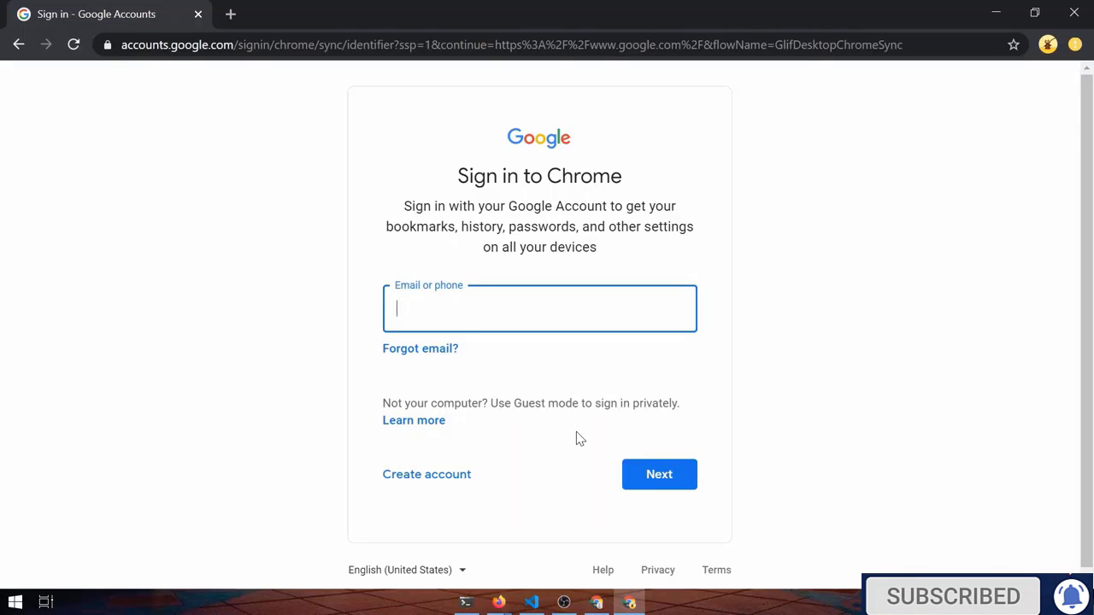
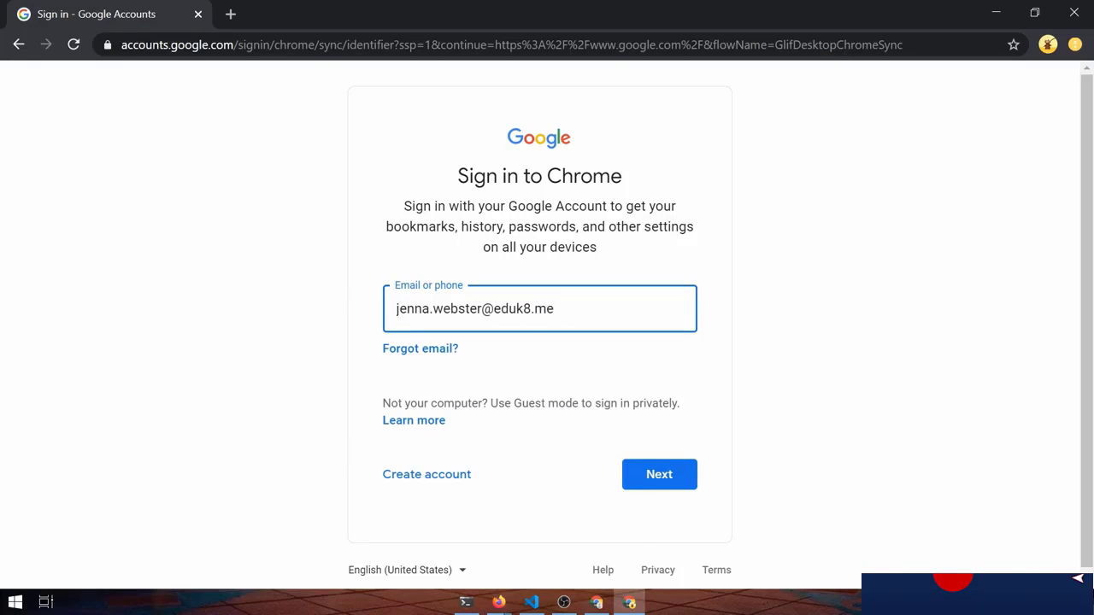
drag(454, 176, 663, 191)
click(691, 481)
text(********)
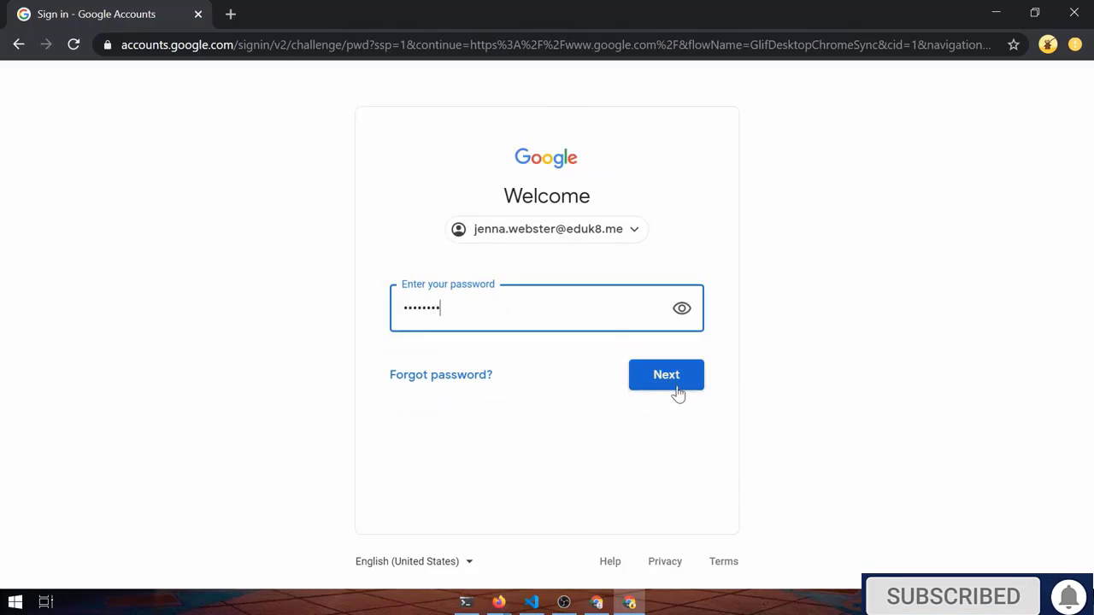
click(674, 382)
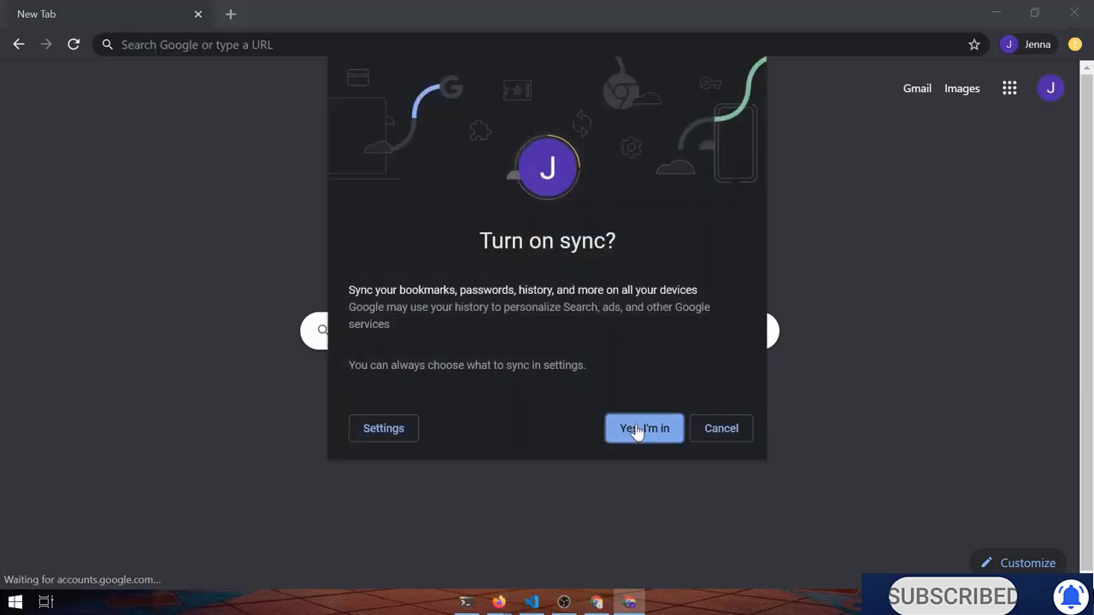
click(643, 434)
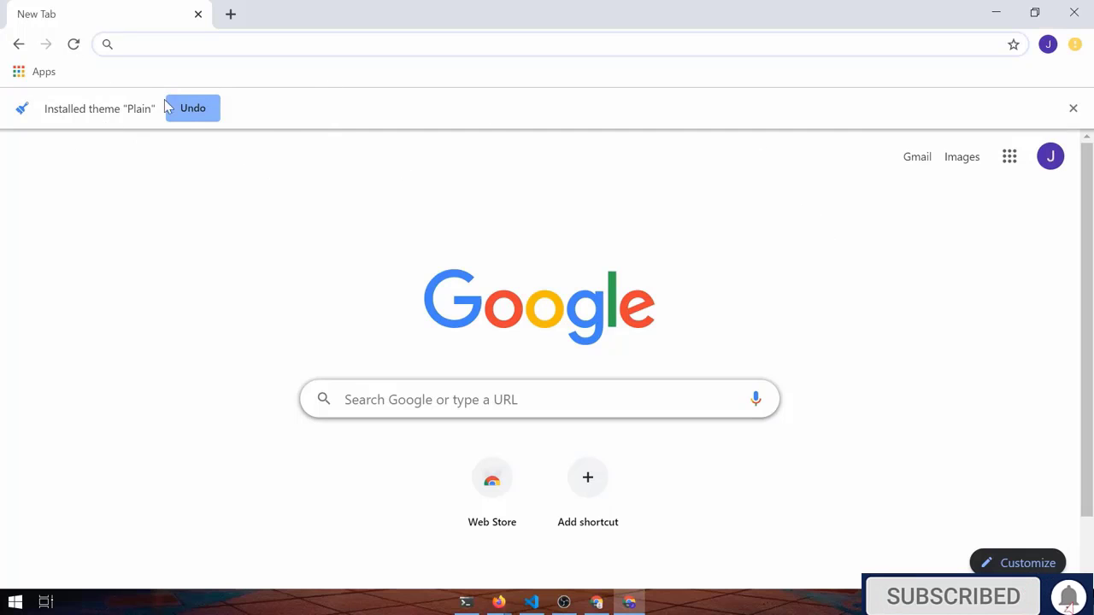
Dismiss the Plain theme notice and verify the teacher account and sync status in the profile menu
click(1072, 111)
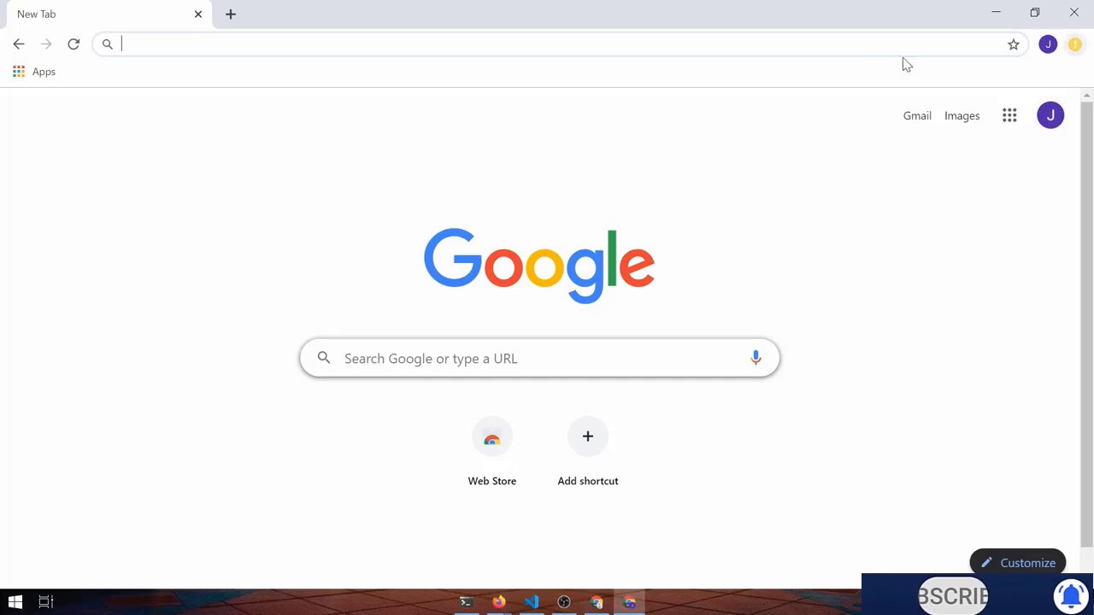
click(1048, 44)
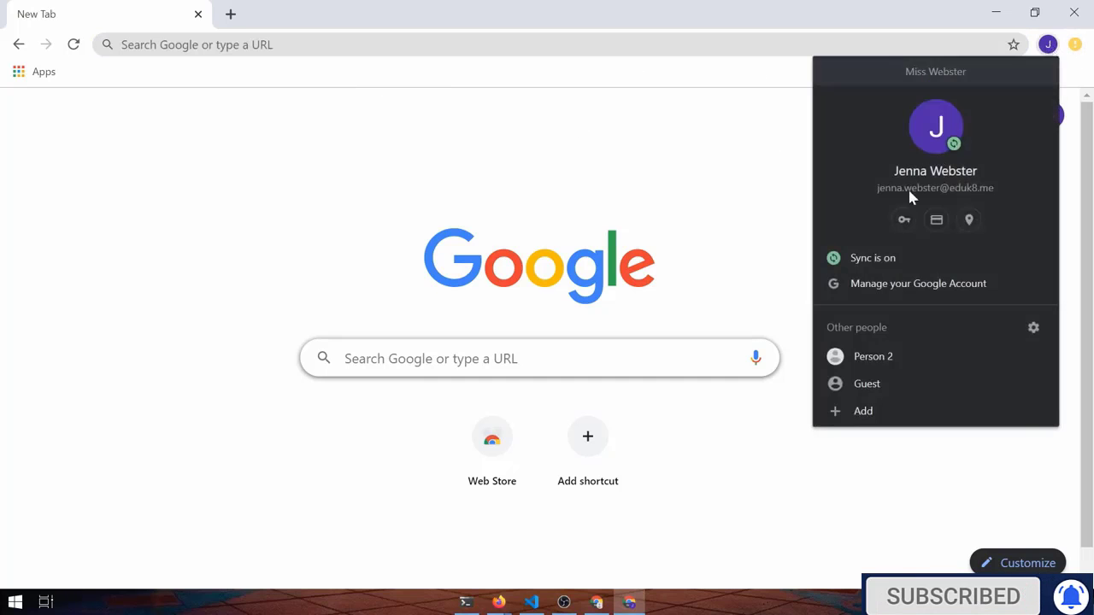
click(767, 219)
click(1050, 118)
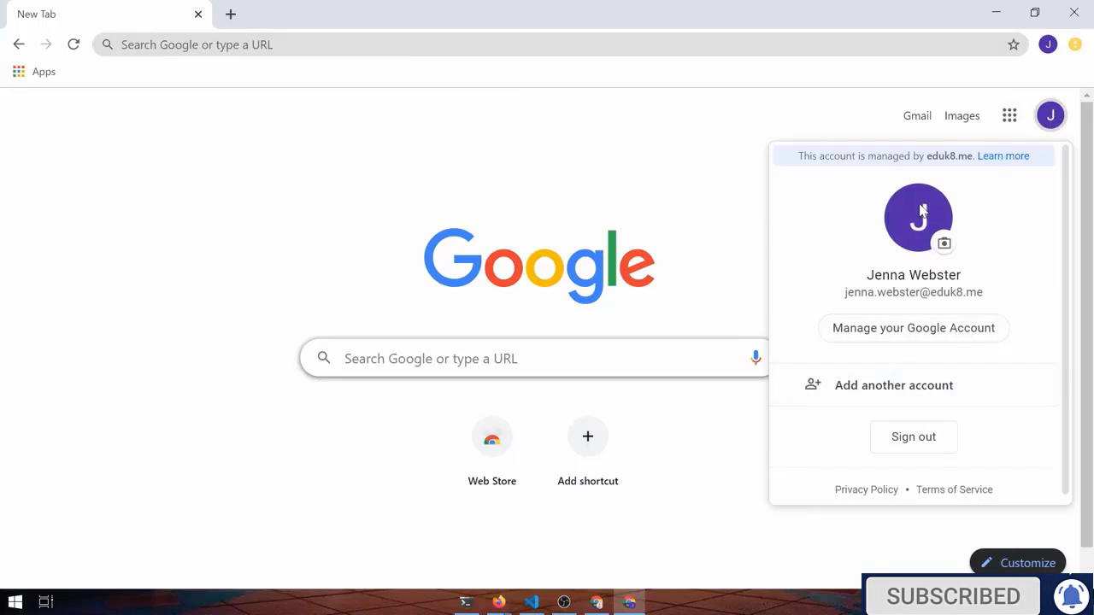
click(761, 235)
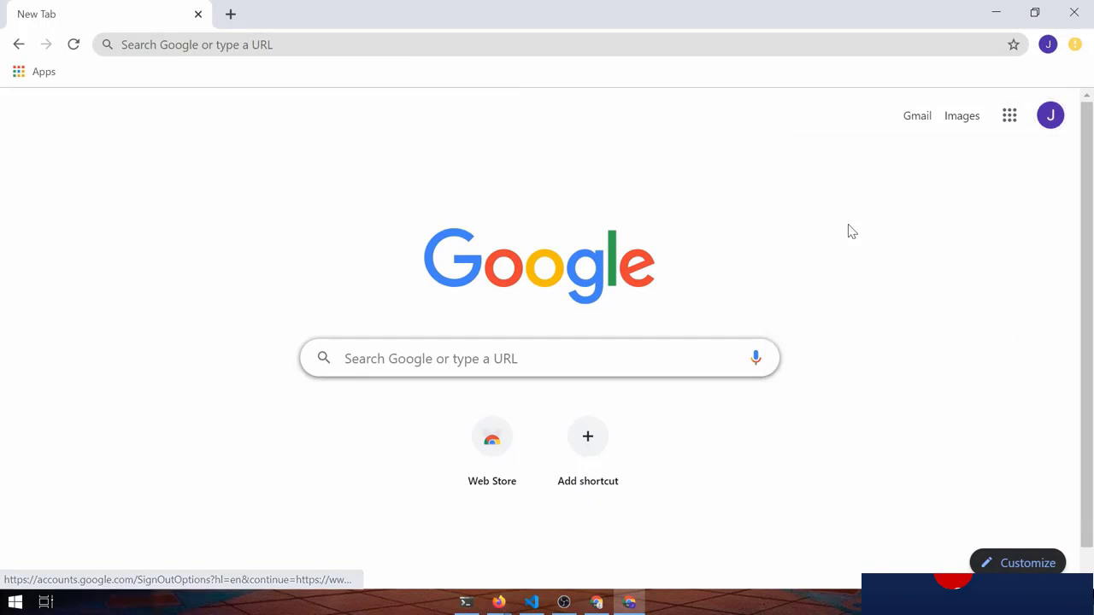
click(1051, 118)
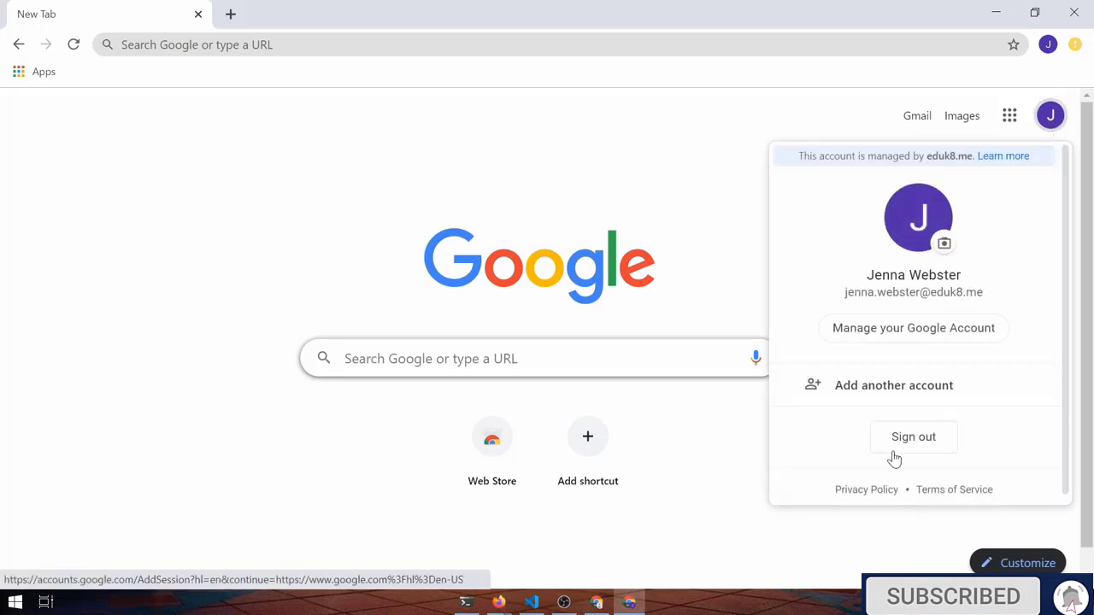
click(816, 169)
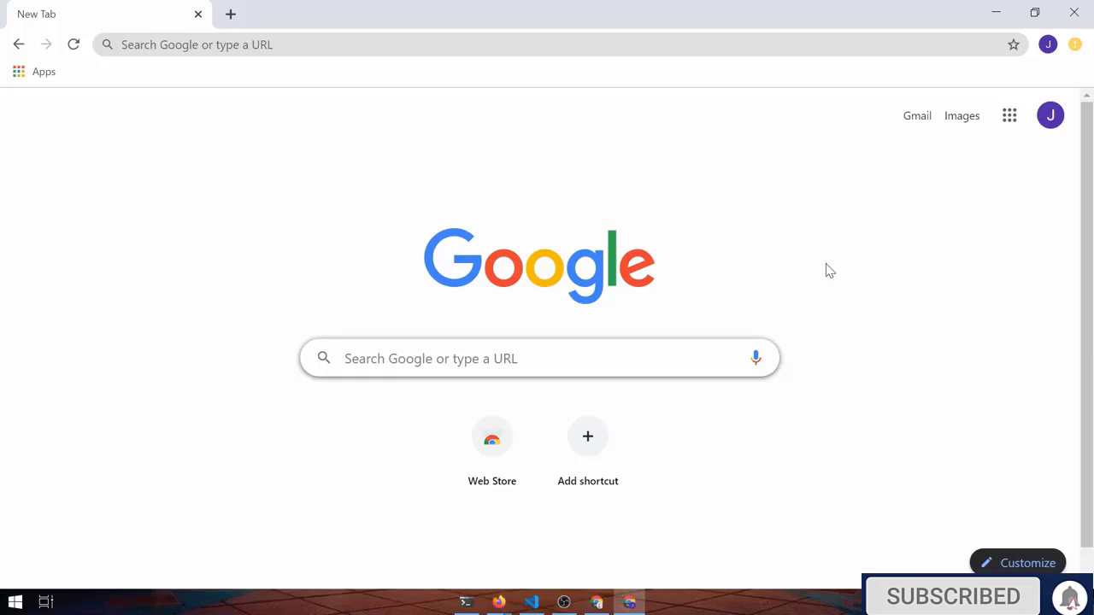
click(1047, 46)
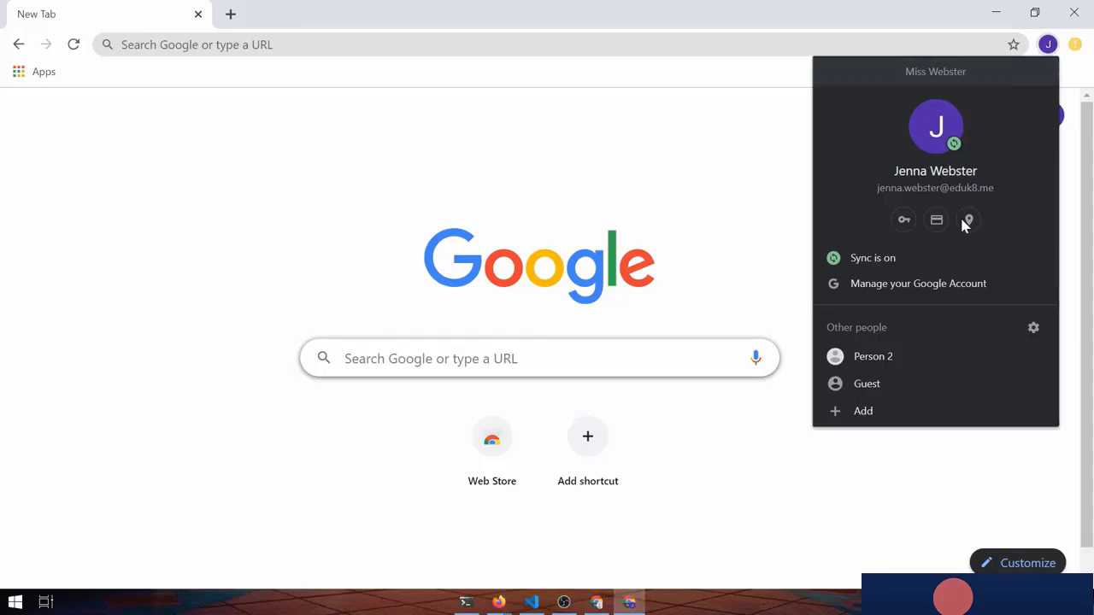
Add a new student profile with the student's name and the sushi avatar
click(865, 412)
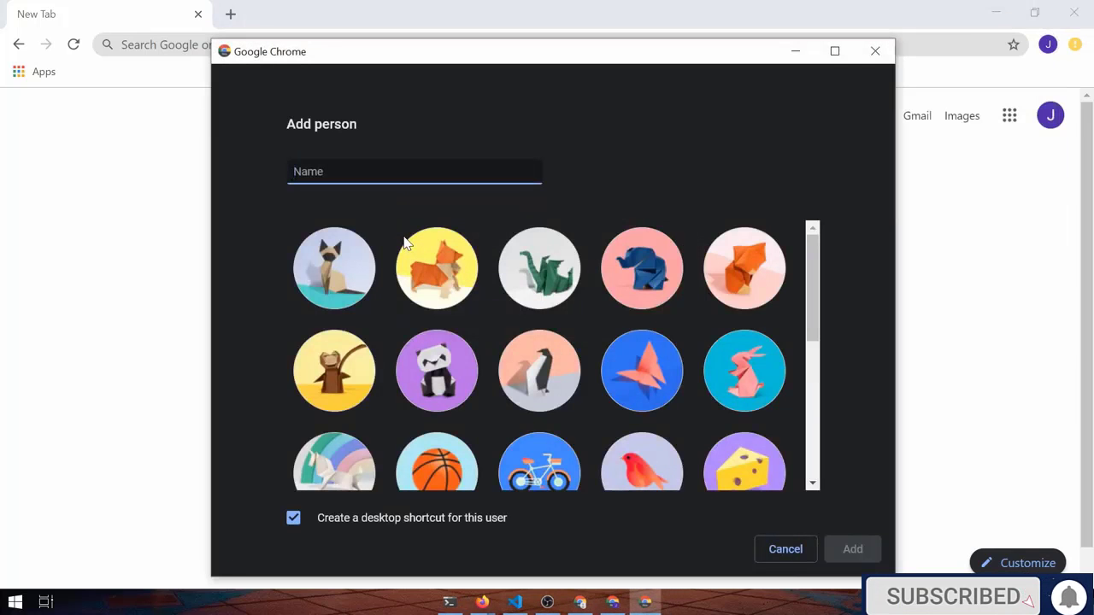
text(Johnny)
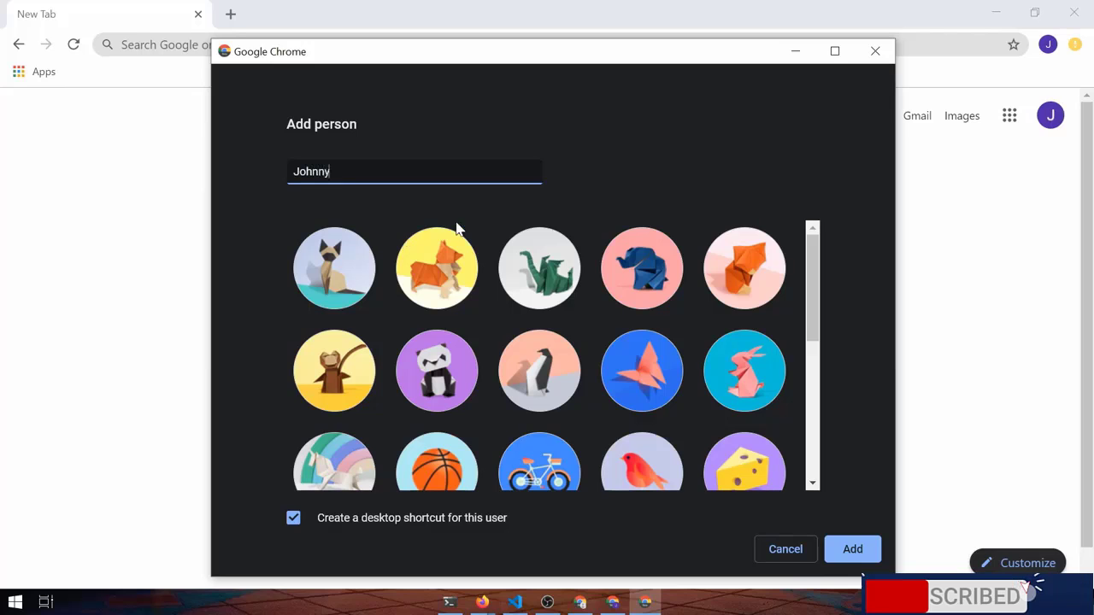
scroll(569, 330, down, 4)
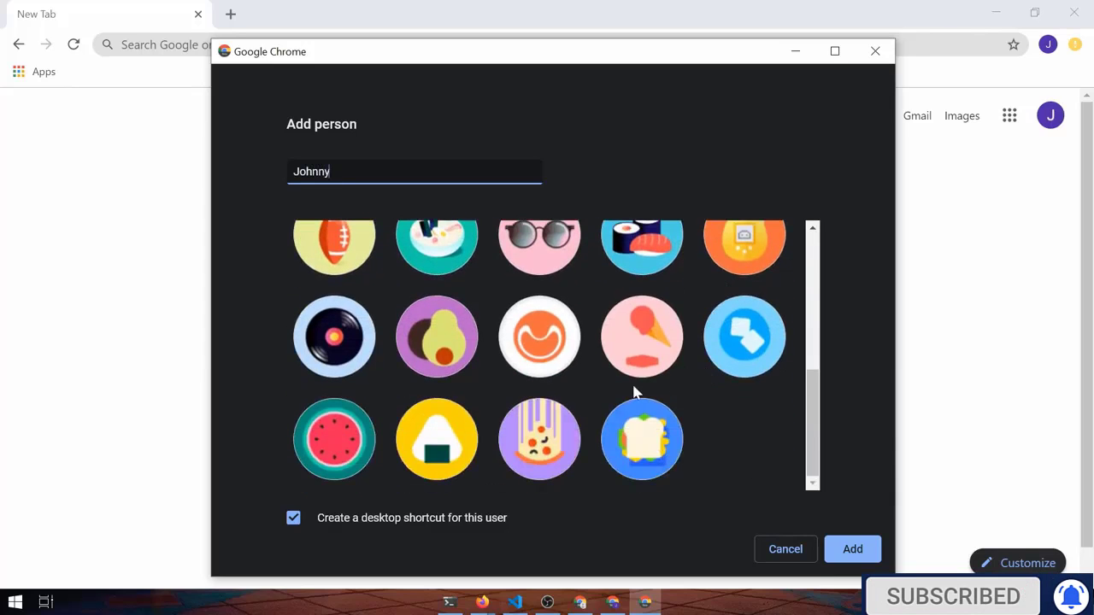
scroll(468, 376, up, 3)
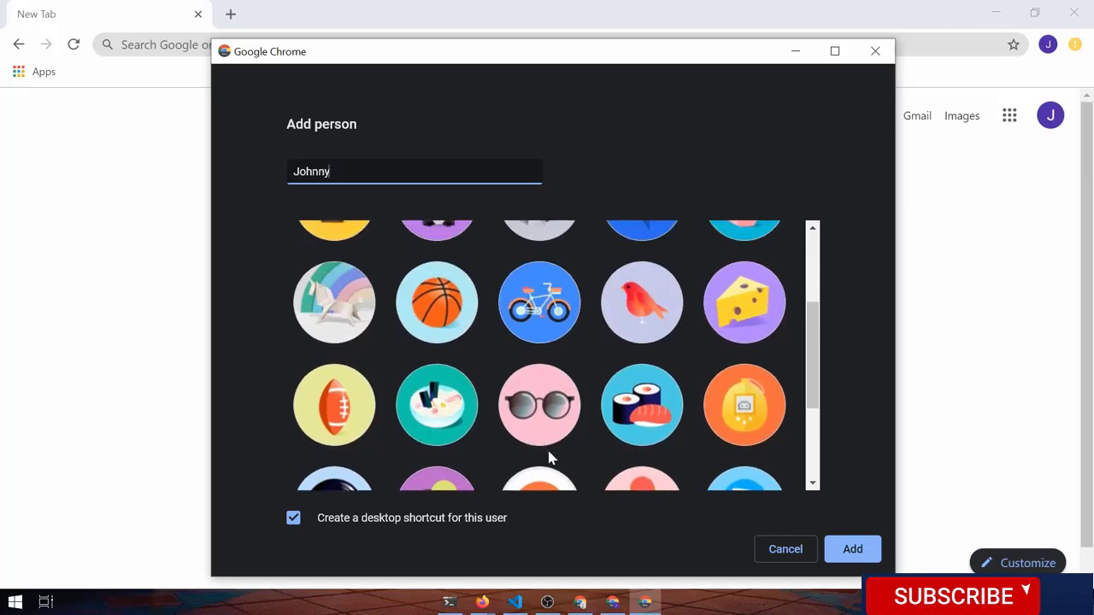
scroll(556, 454, down, 3)
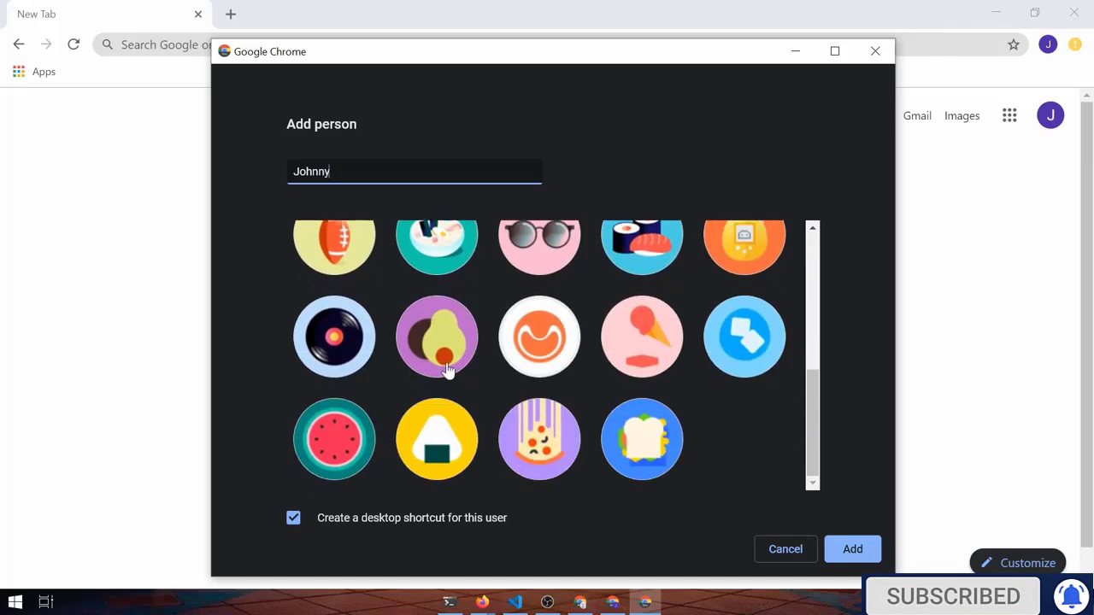
scroll(675, 411, up, 1)
click(664, 340)
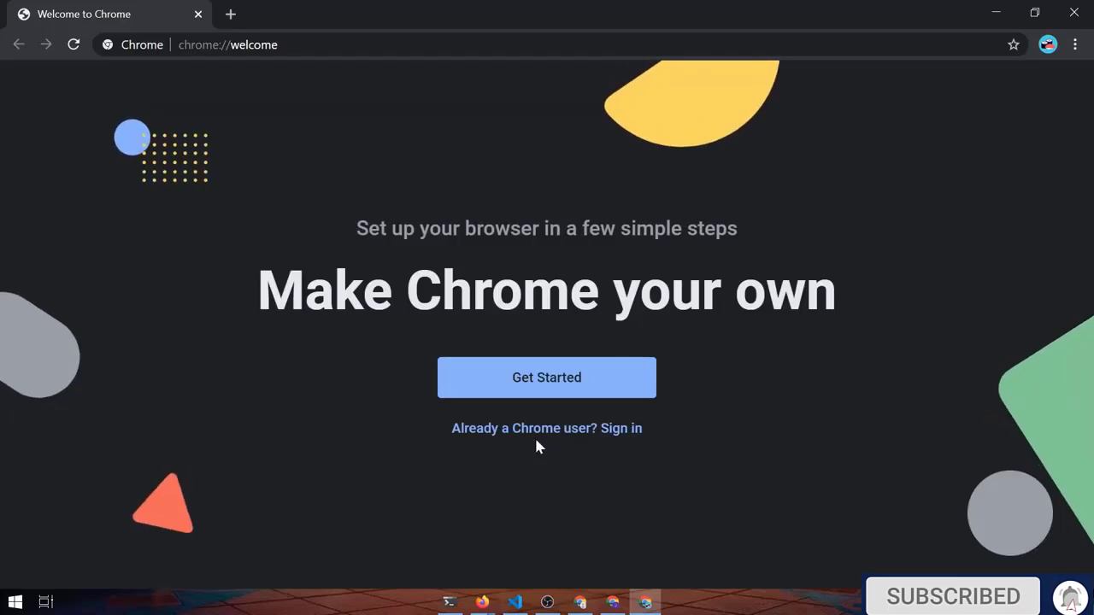
Sign the sushi profile into the student's Google account with e-mail and password, and turn on sync
click(614, 442)
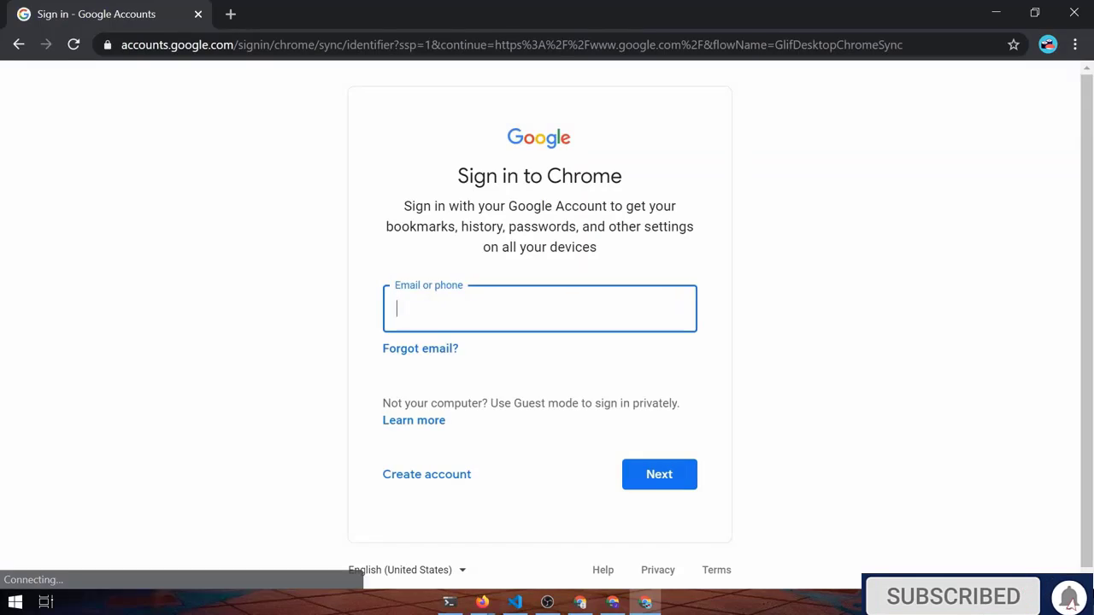
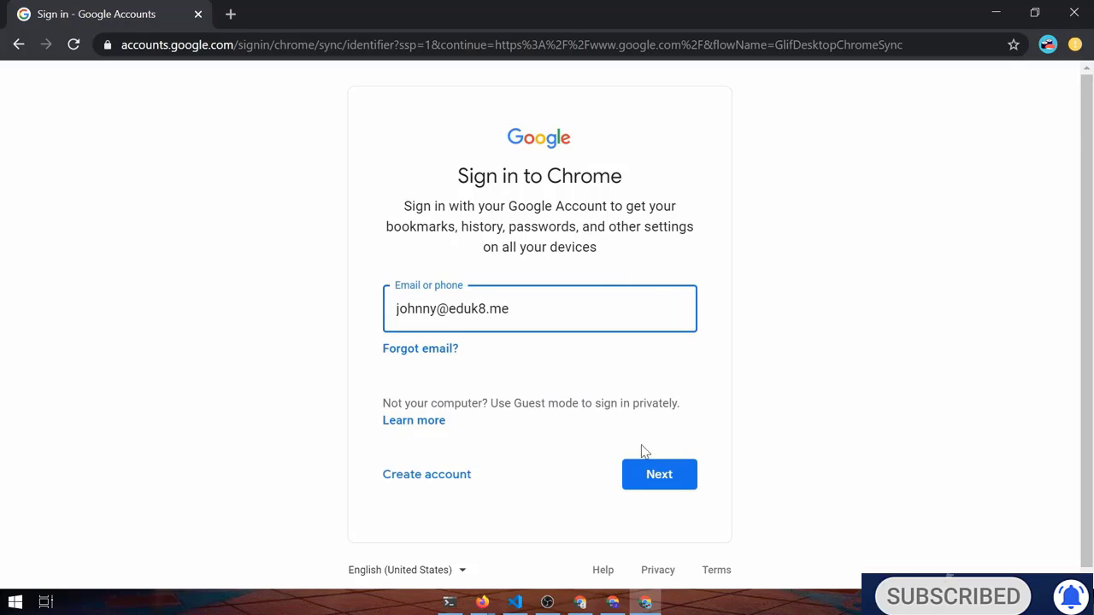
click(647, 476)
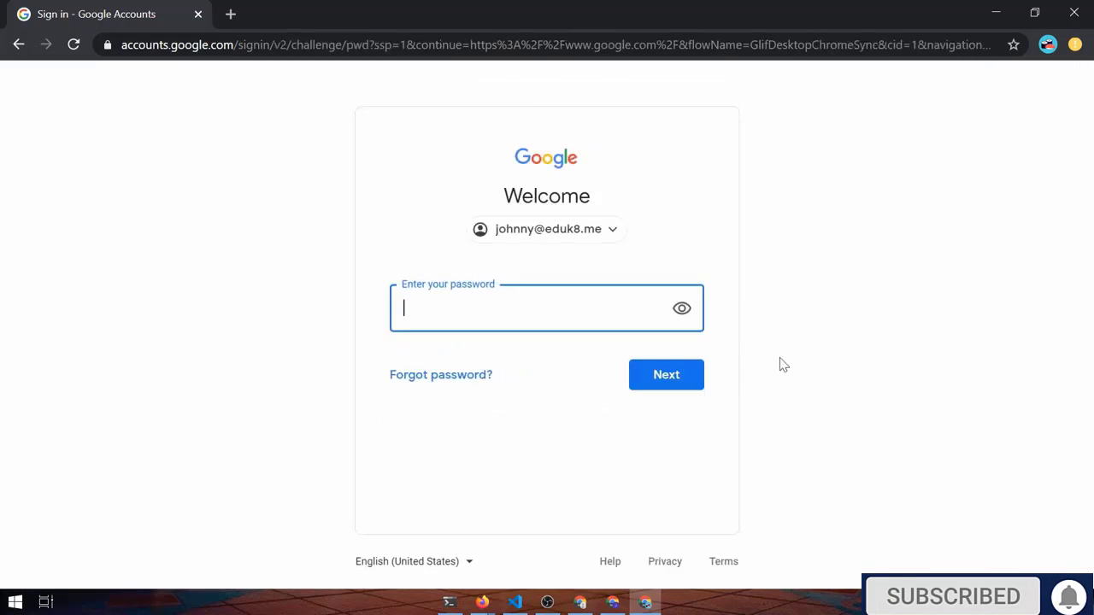
key(Return)
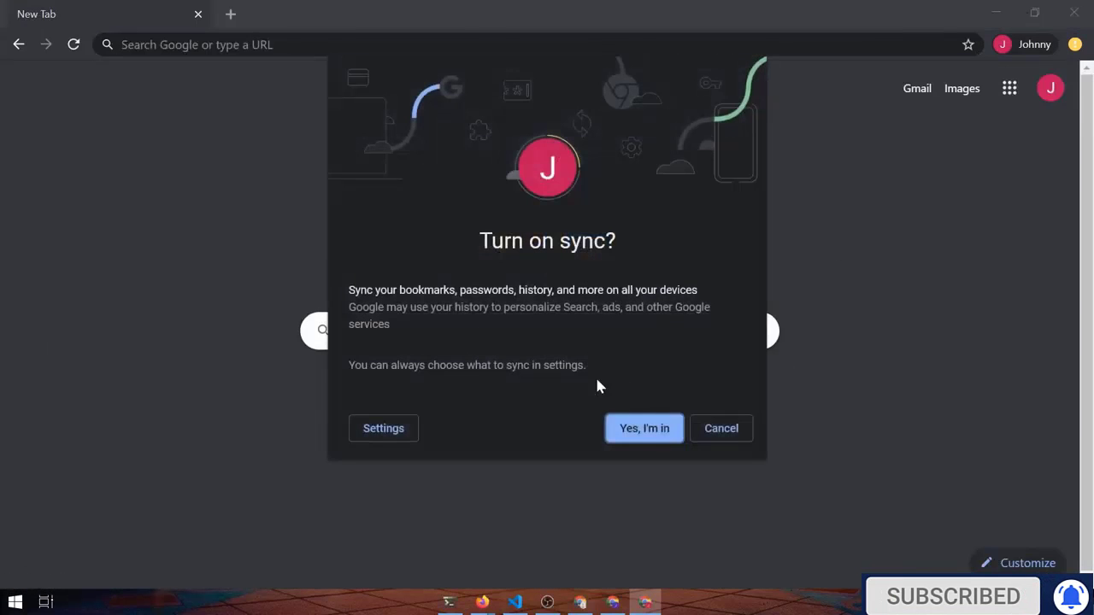
click(627, 440)
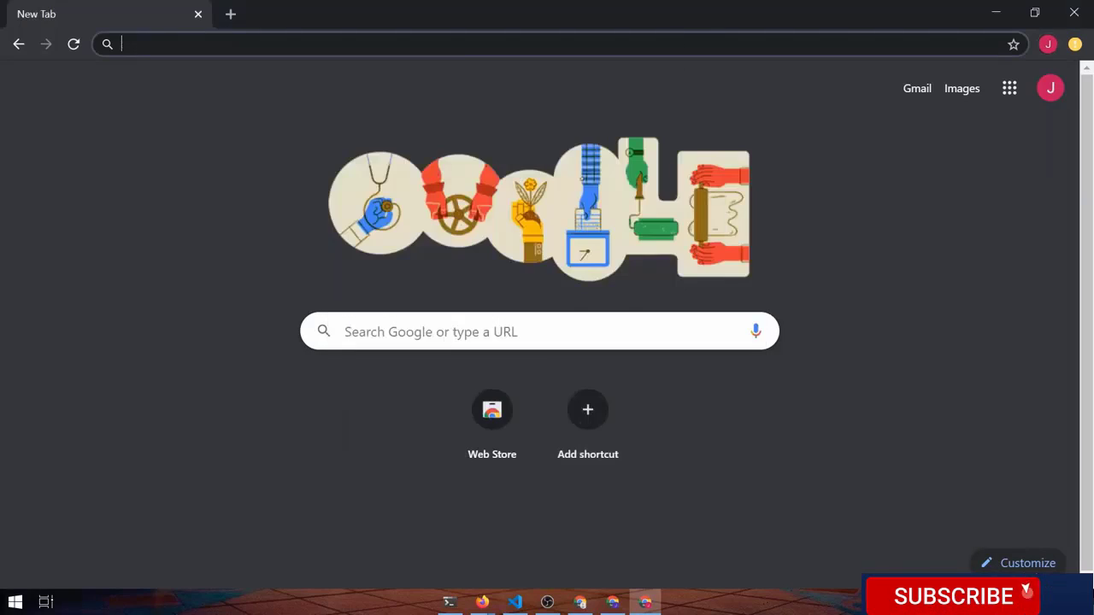
Tile the student's window on the right half and the teacher's window on the left
drag(822, 133, 1090, 51)
click(406, 17)
drag(406, 17, 5, 103)
Load news.com and open the CNET article 'Tech firms face growing resentment'
click(256, 46)
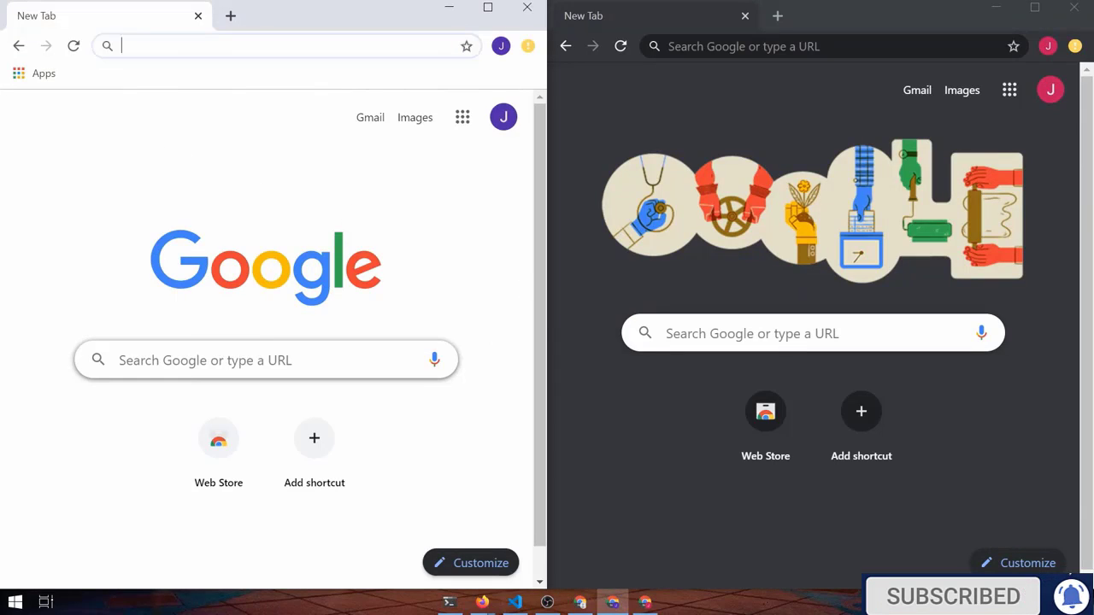
text(news.com)
key(Return)
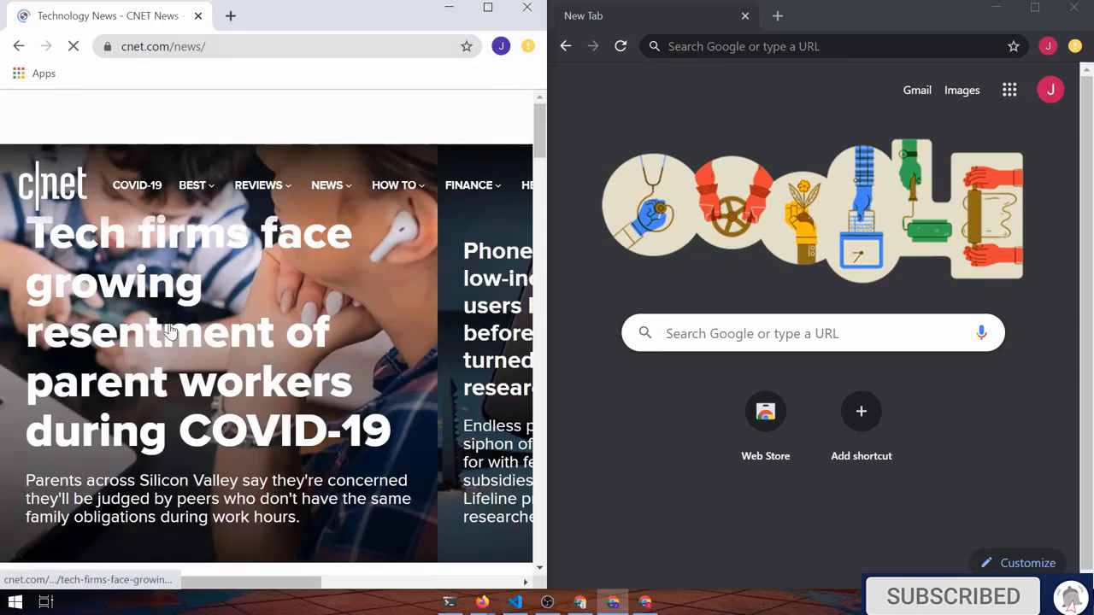
click(243, 416)
scroll(342, 385, down, 6)
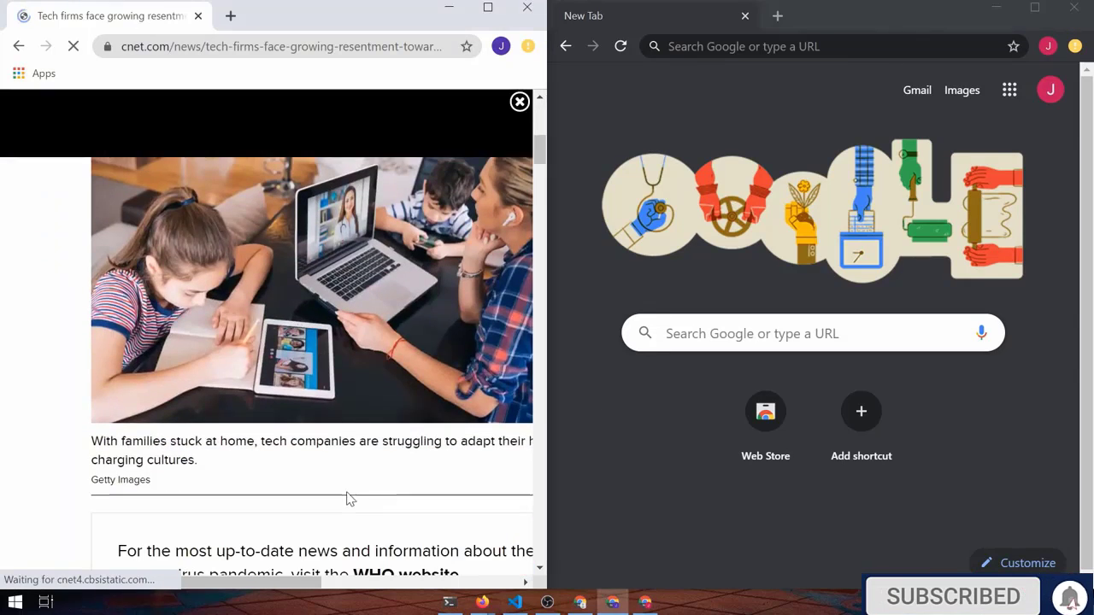
Open the History page in both profile windows and dismiss the clear-browsing-data tip
key(ctrl+h)
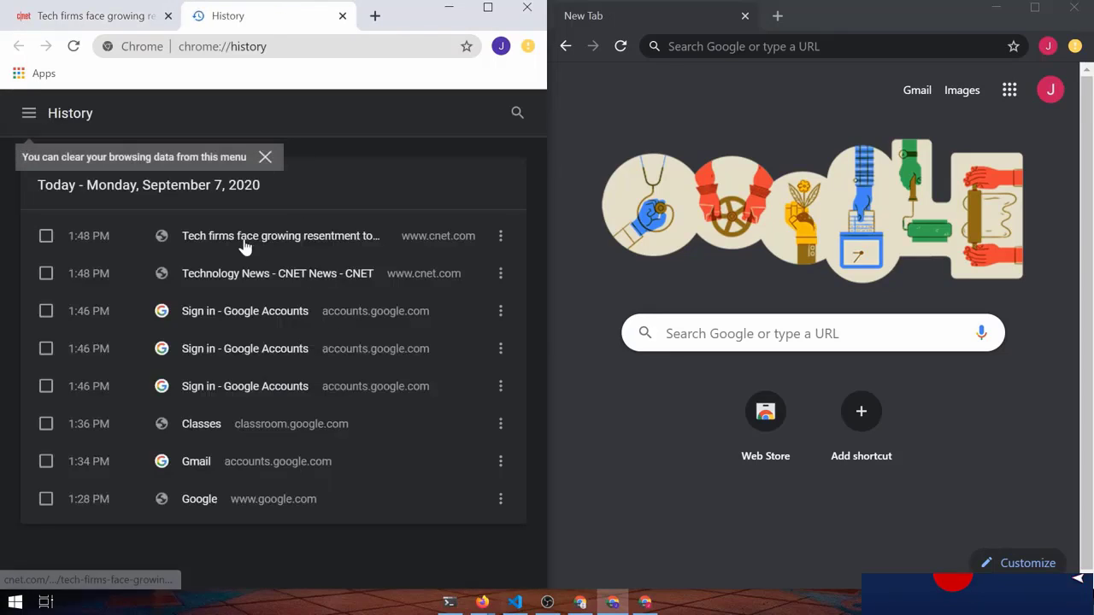
click(673, 523)
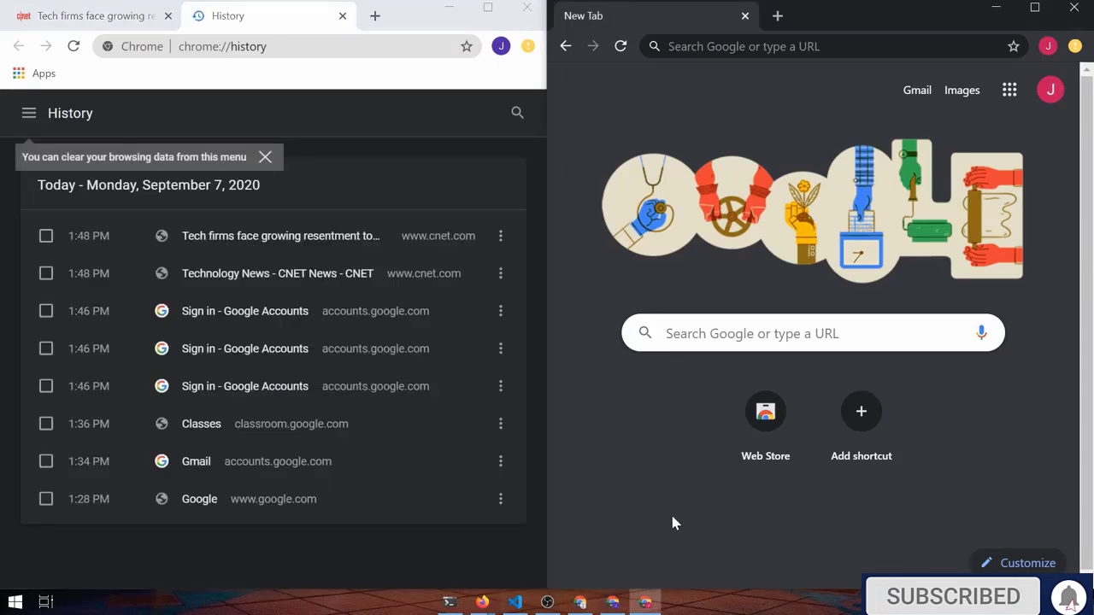
key(ctrl+h)
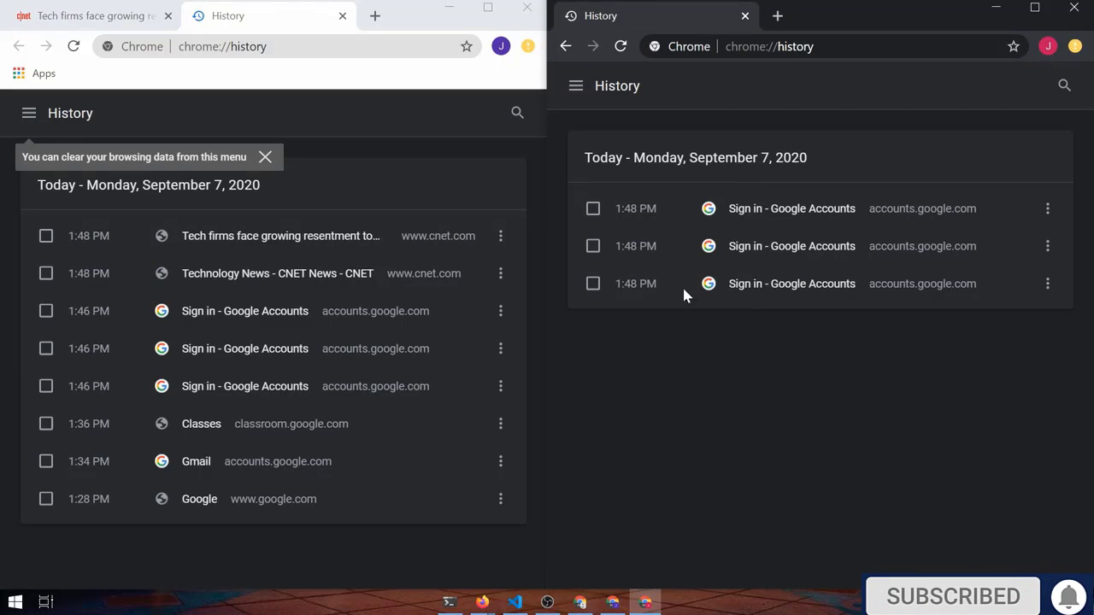
click(361, 159)
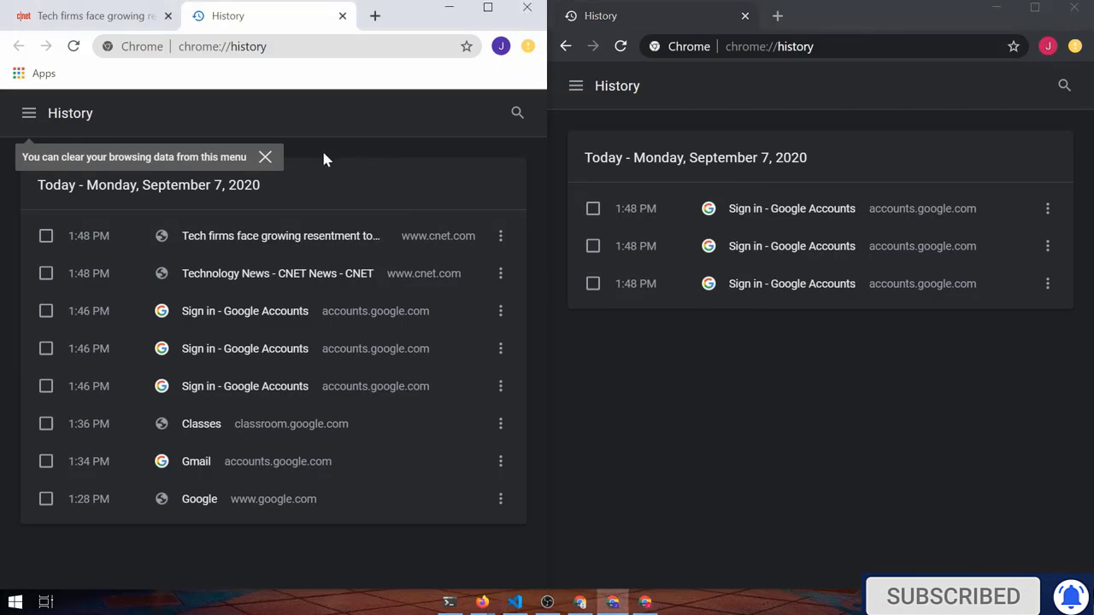
click(265, 156)
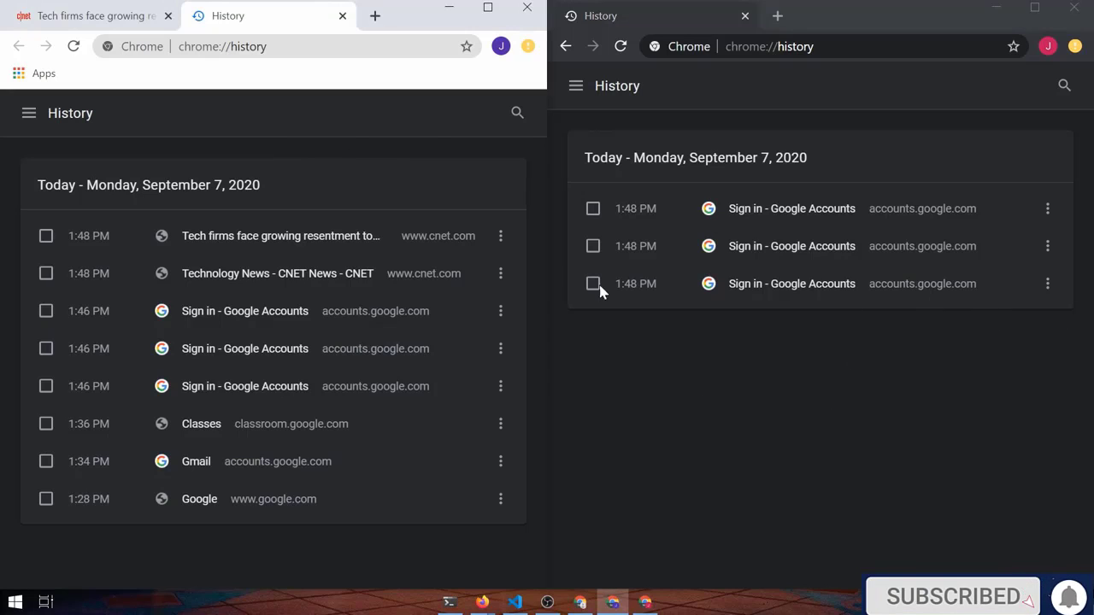
click(376, 46)
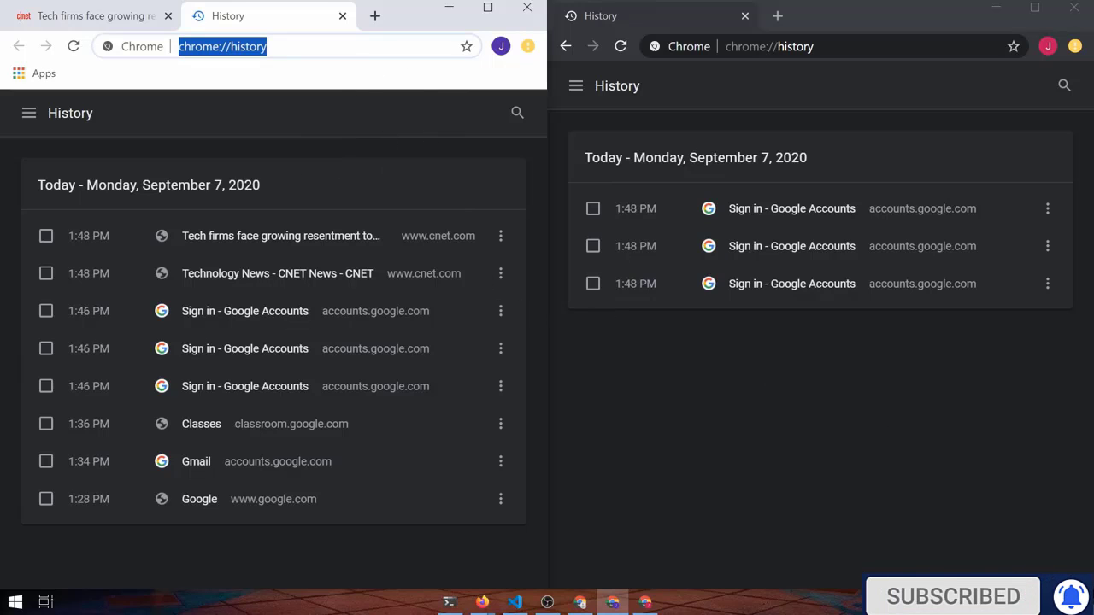
click(769, 188)
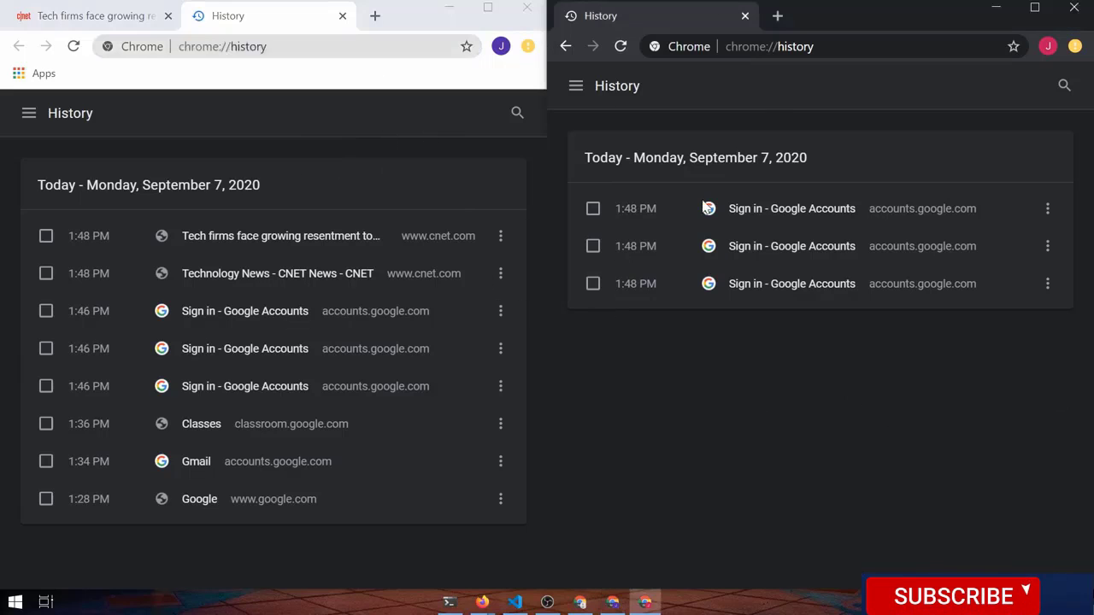
Search 'create link extension' and add Create Link to Chrome from the Web Store
click(374, 16)
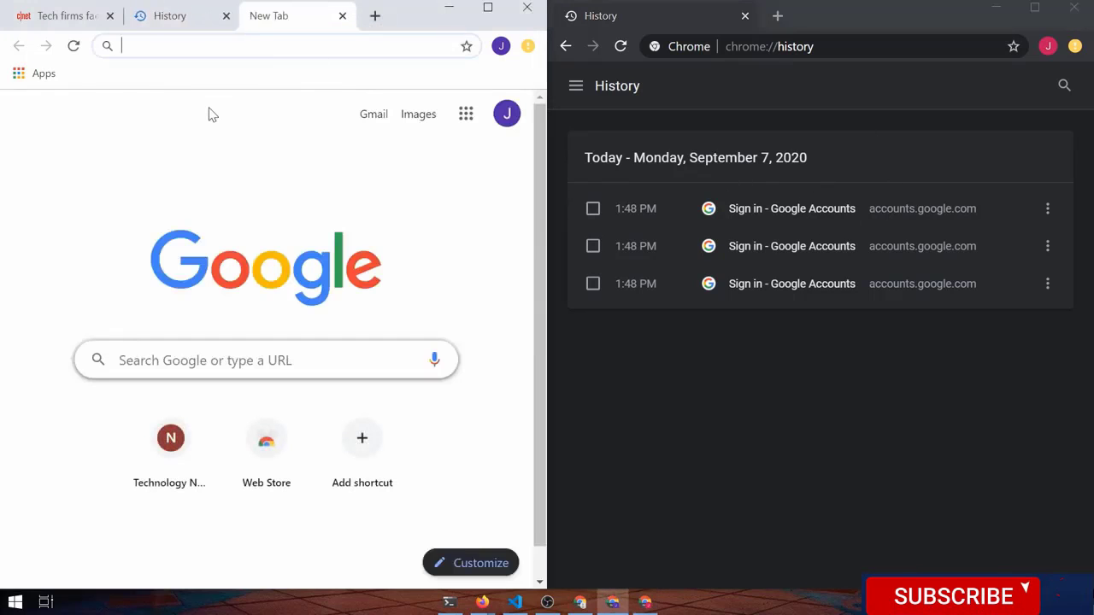
text(create link extension)
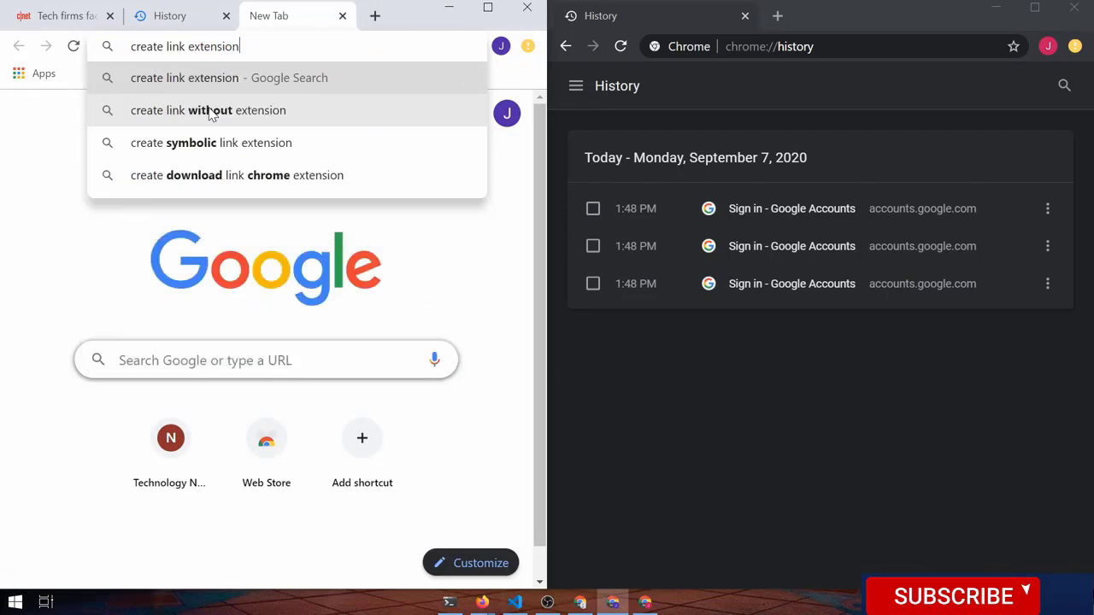
key(Return)
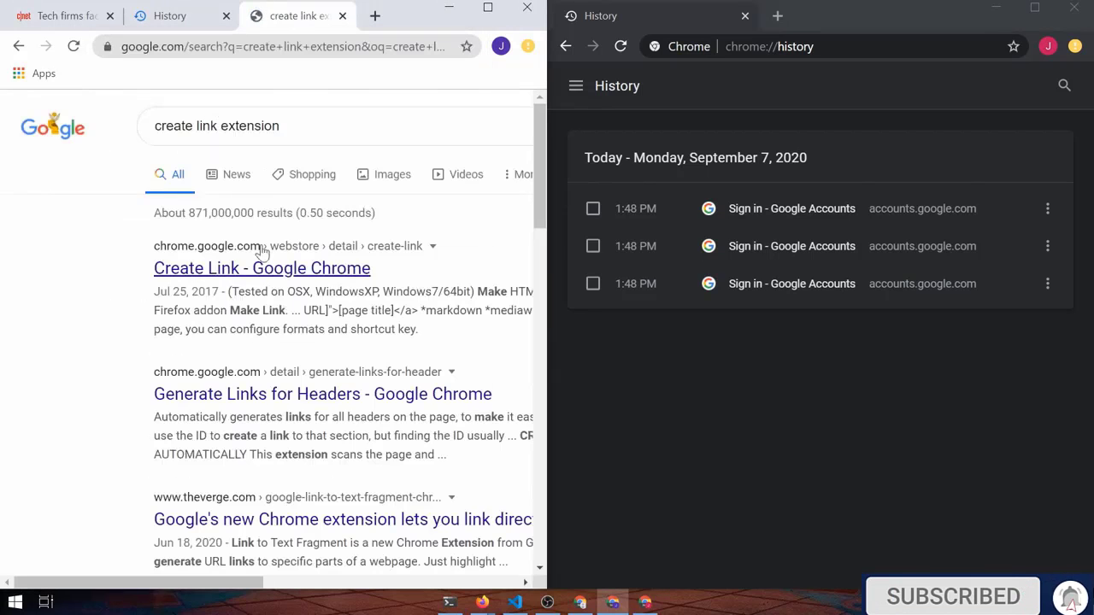
click(253, 271)
drag(551, 314, 852, 344)
click(734, 248)
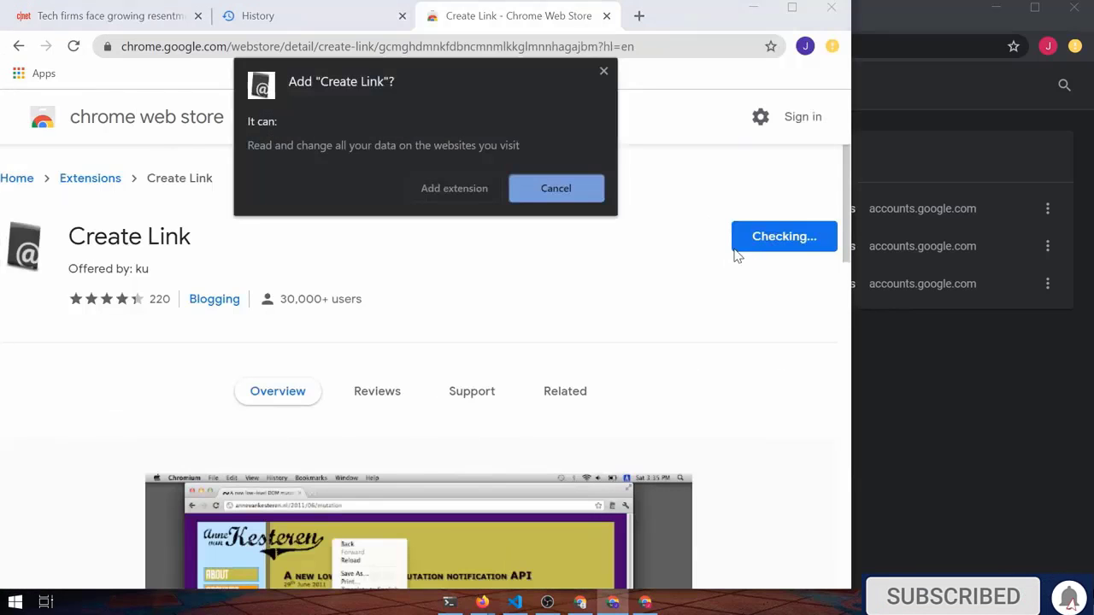
click(454, 187)
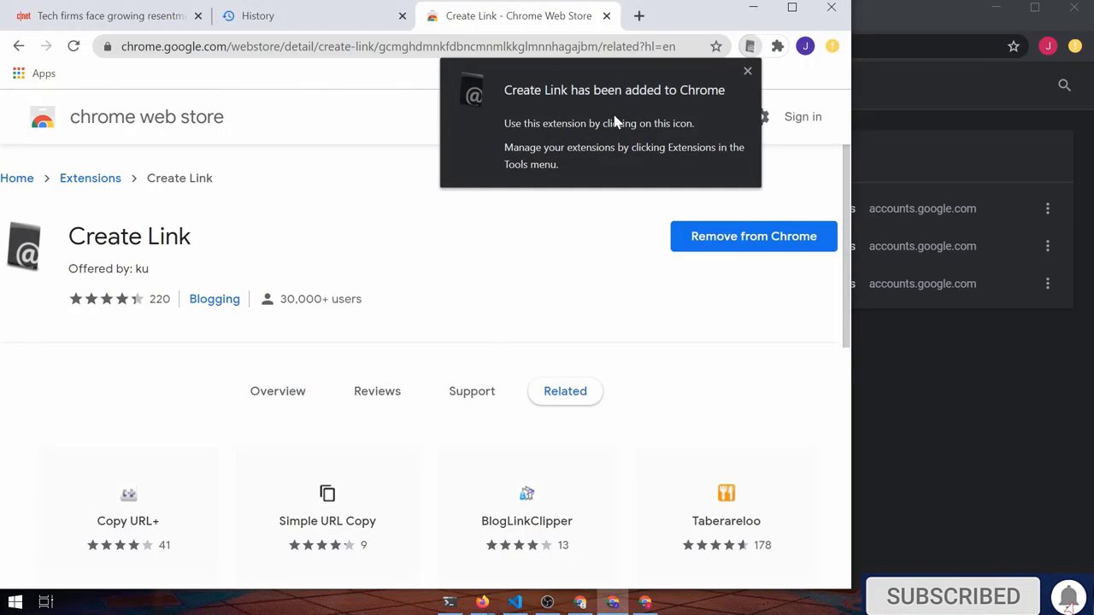
click(747, 72)
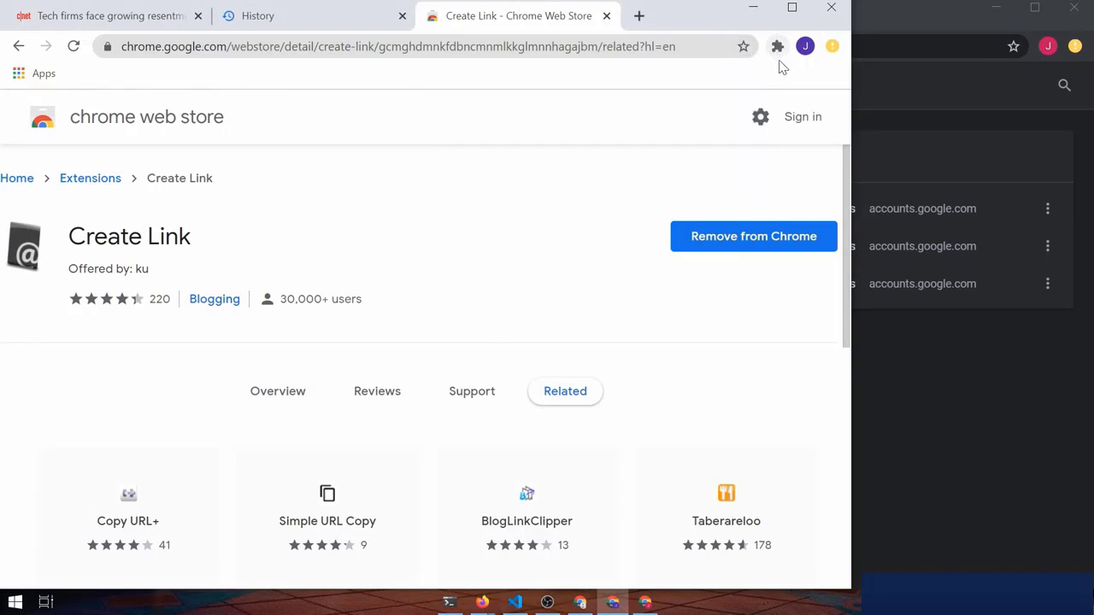
Pin the Create Link extension to the toolbar
click(777, 46)
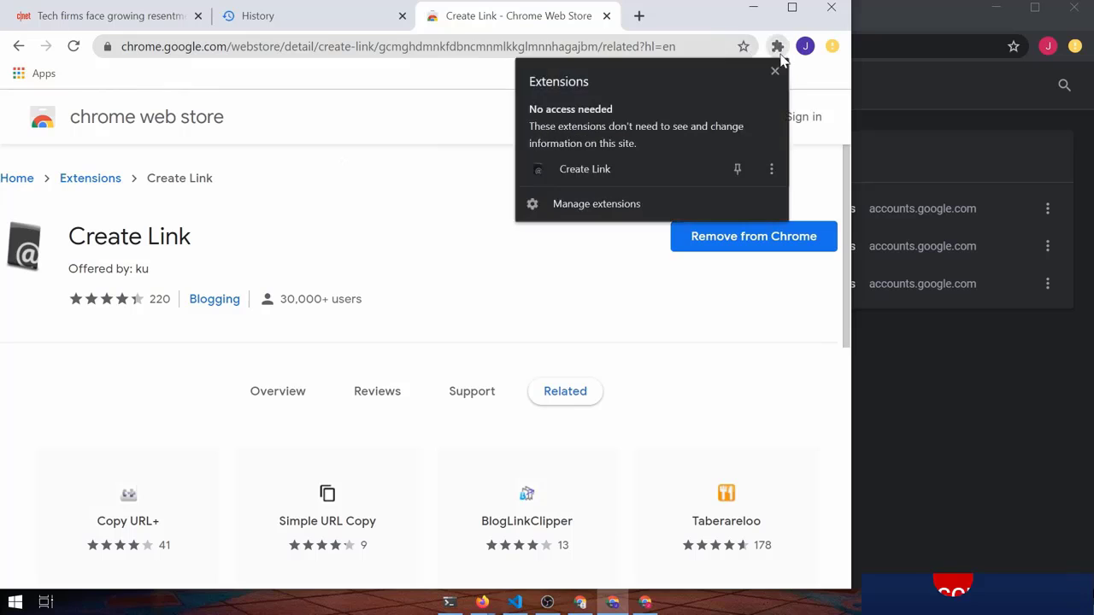
click(737, 168)
click(402, 158)
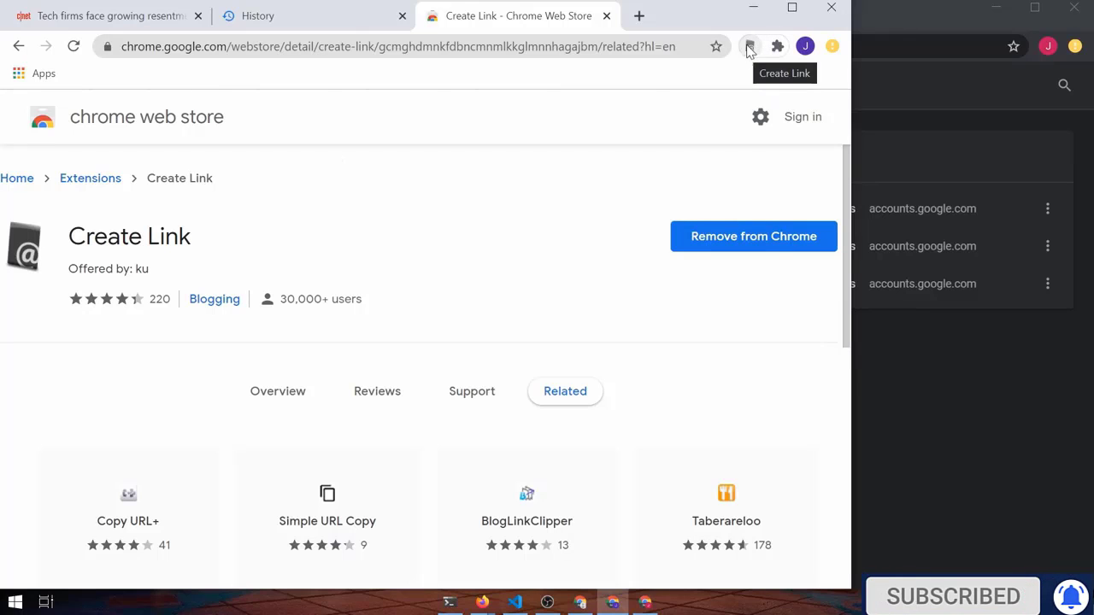
On the CNET article tab, copy the page link in HTML format with Create Link
click(135, 19)
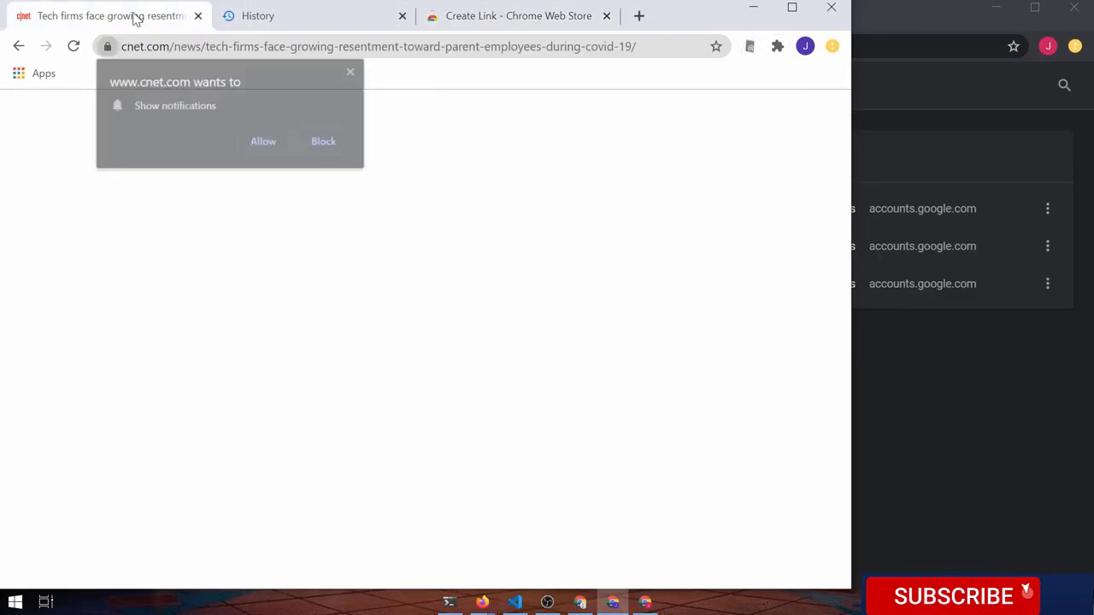
click(351, 71)
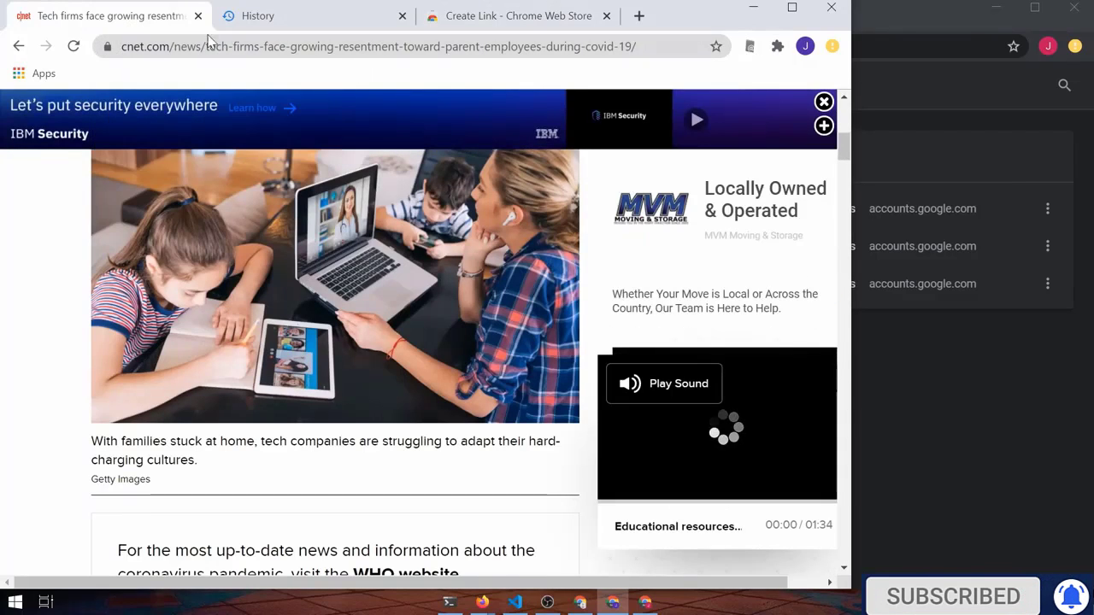
click(750, 46)
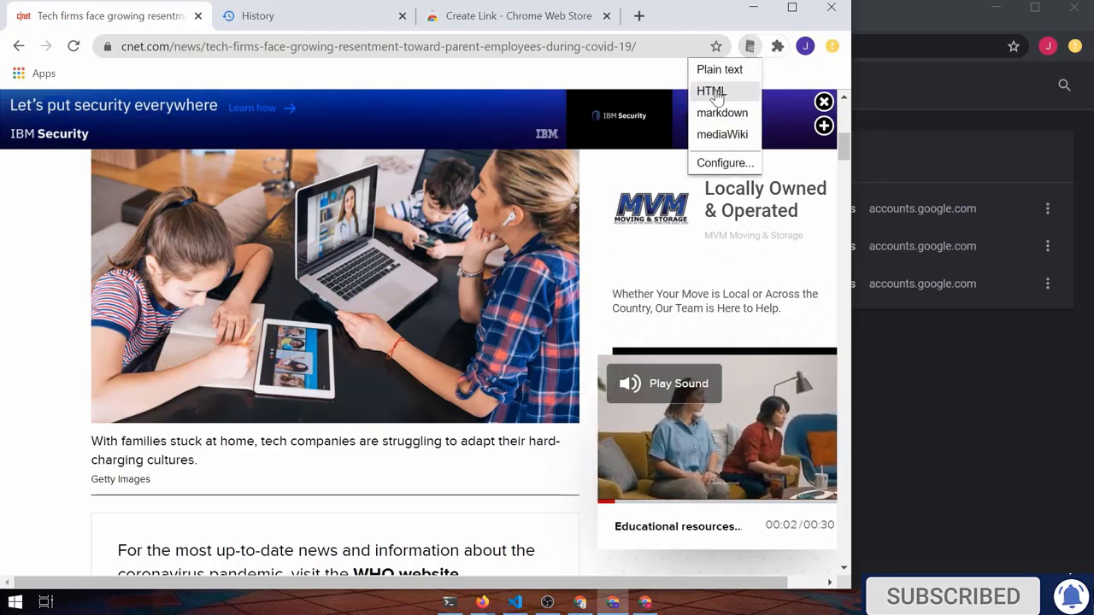
click(714, 93)
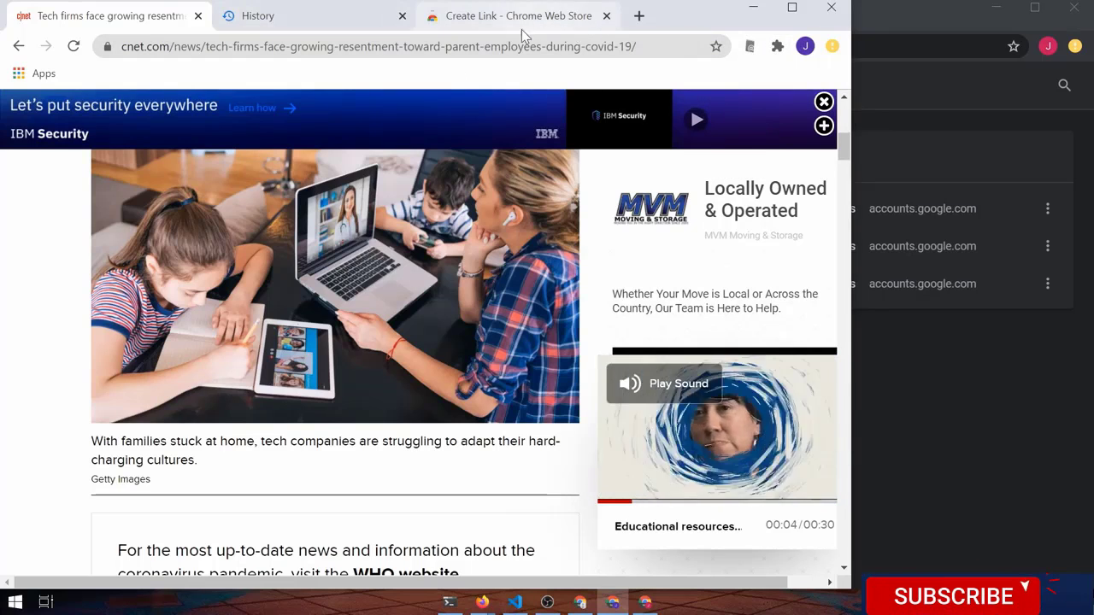
click(639, 16)
Paste the HTML article link into a new docs.new document, then close the Docs tab
text(d)
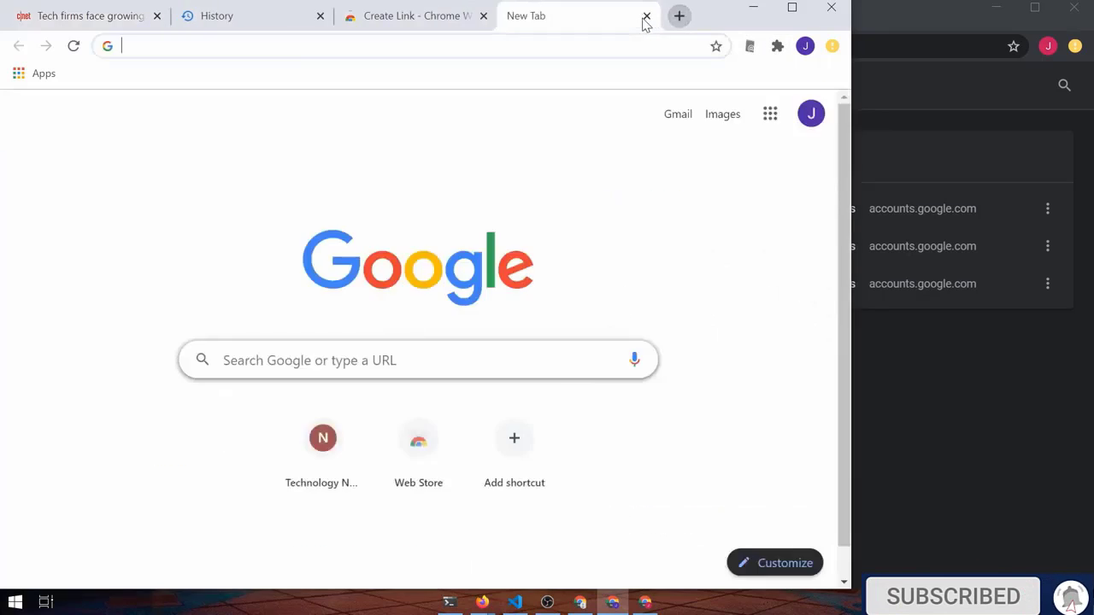
text(ocs.new)
key(Return)
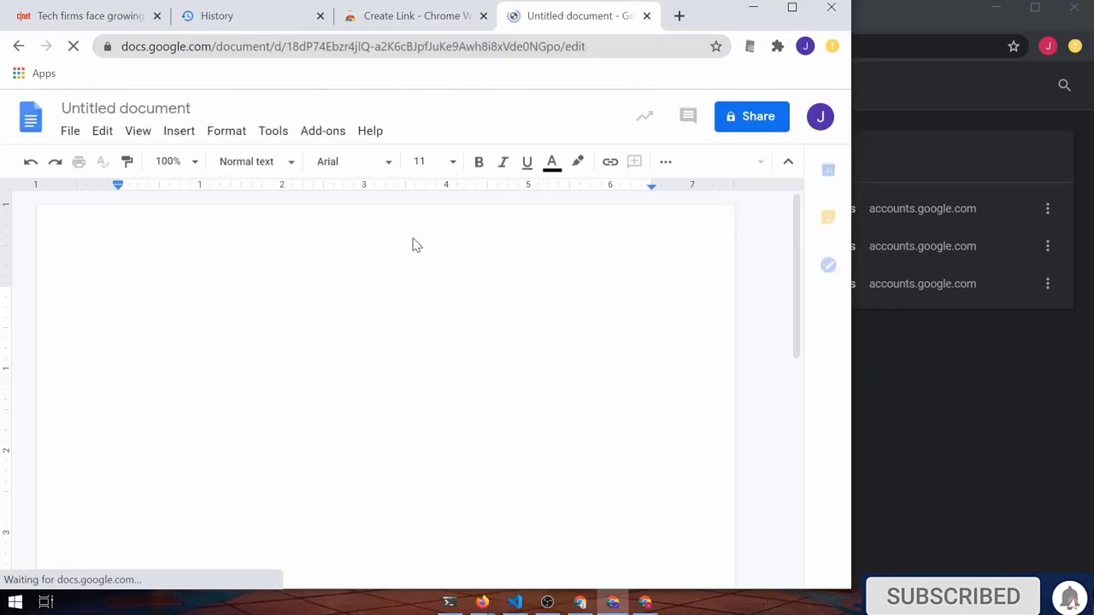
text(Tech firms face growing resentment toward parent employees during COVID-19 - CNET)
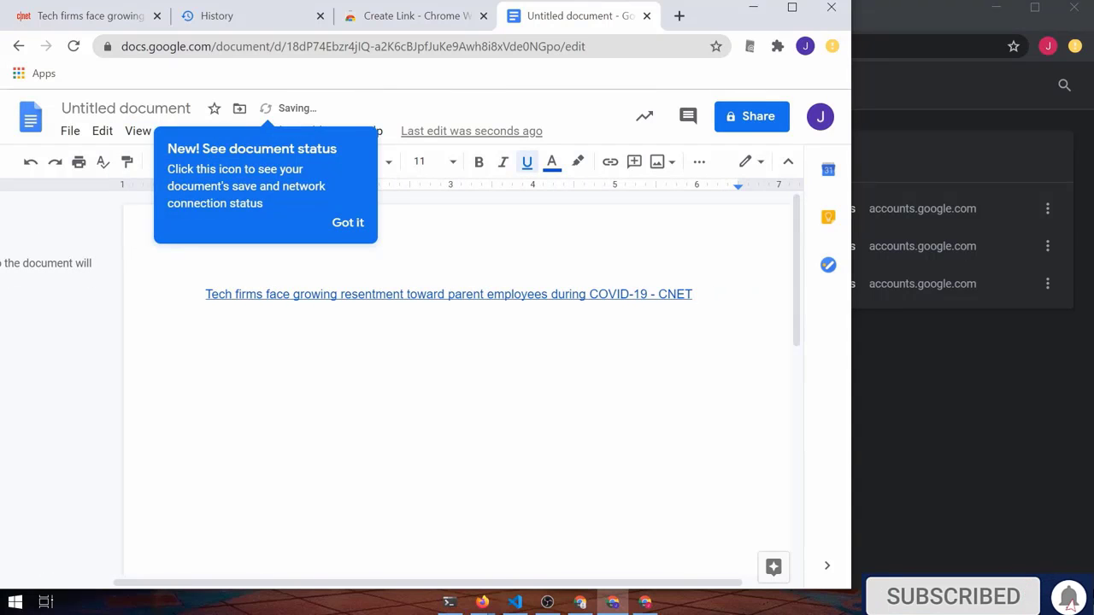
click(346, 223)
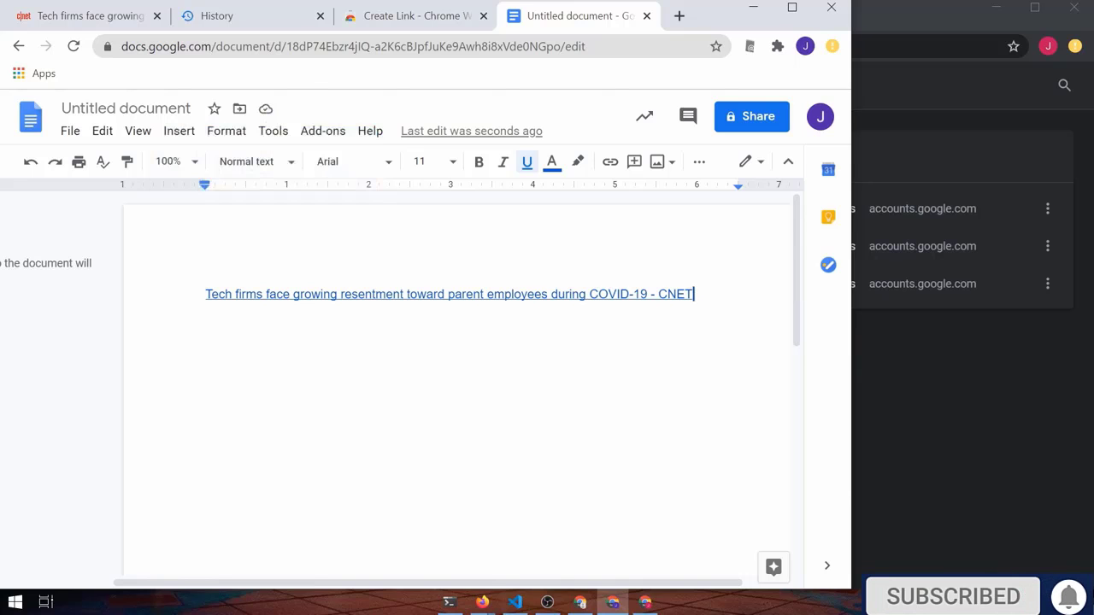
click(648, 17)
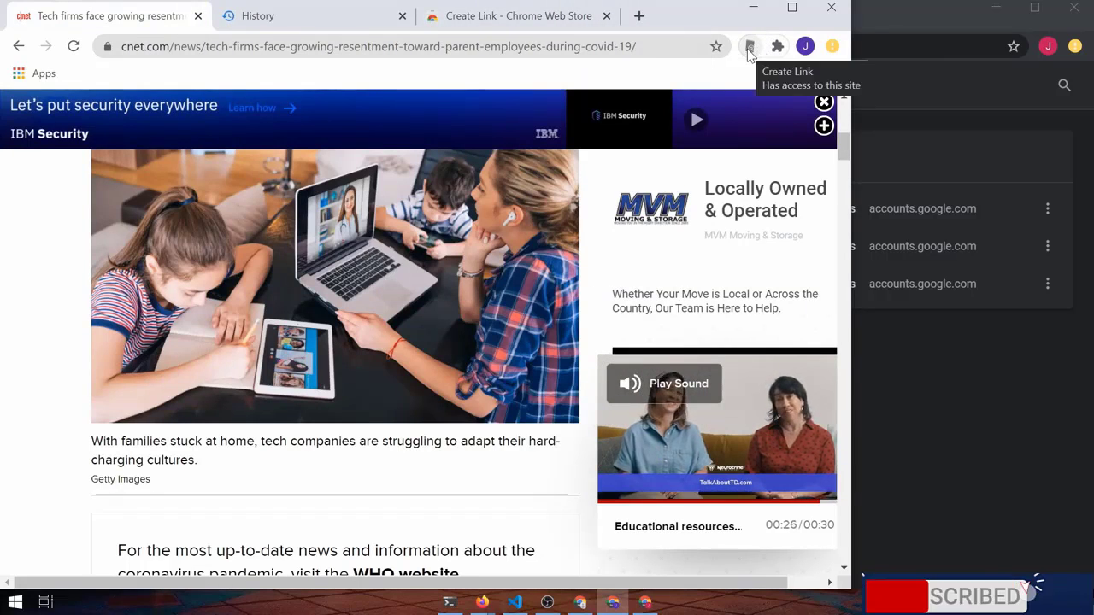
Refresh both profiles' History pages, snap one window left and widen the dark profile window
click(749, 47)
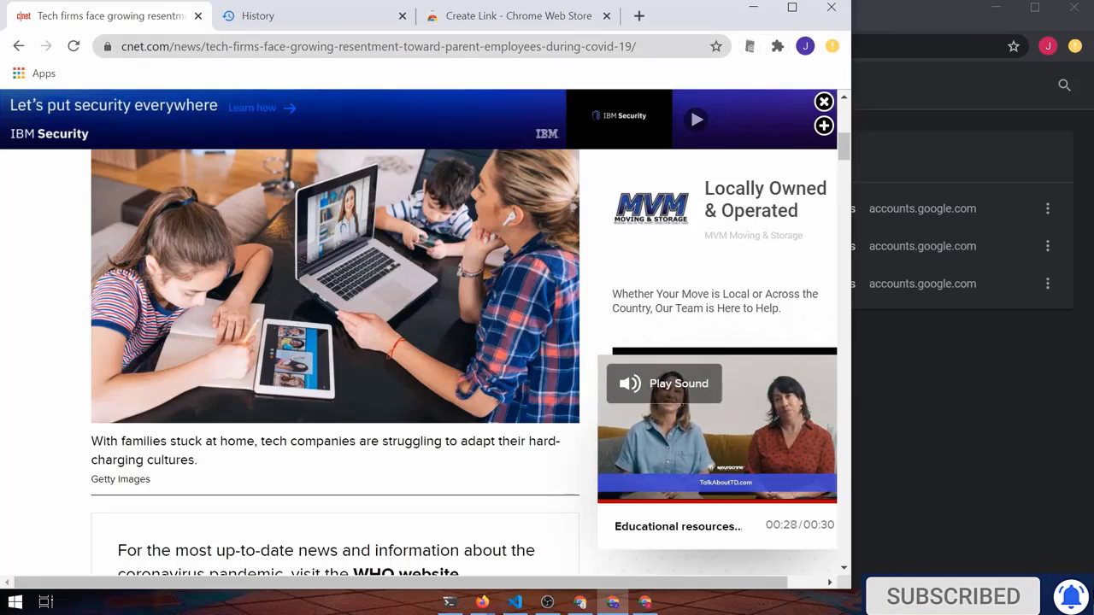
click(312, 16)
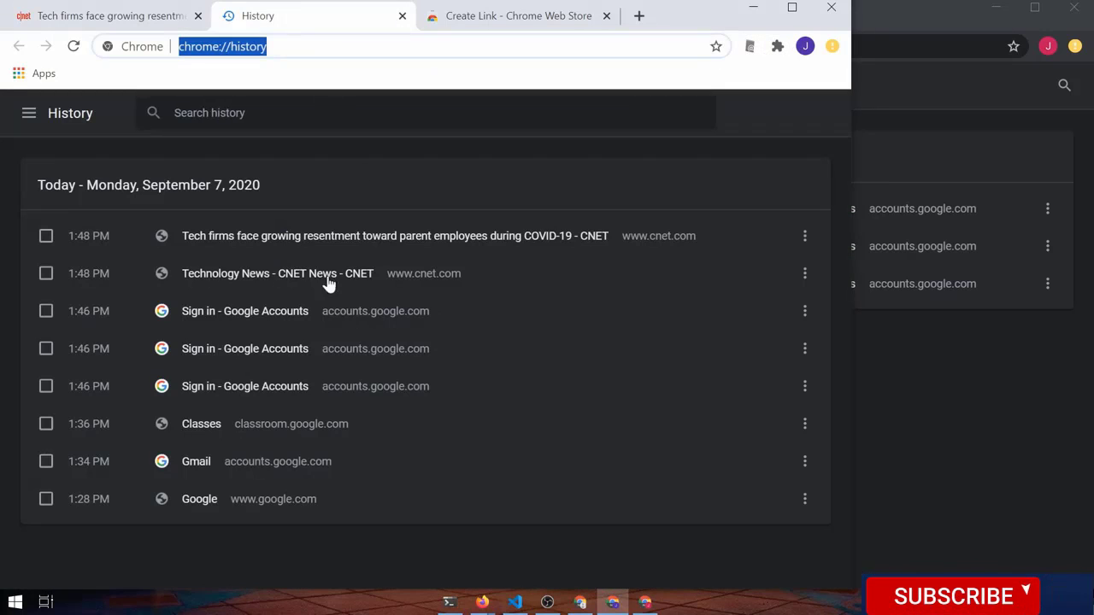
click(74, 46)
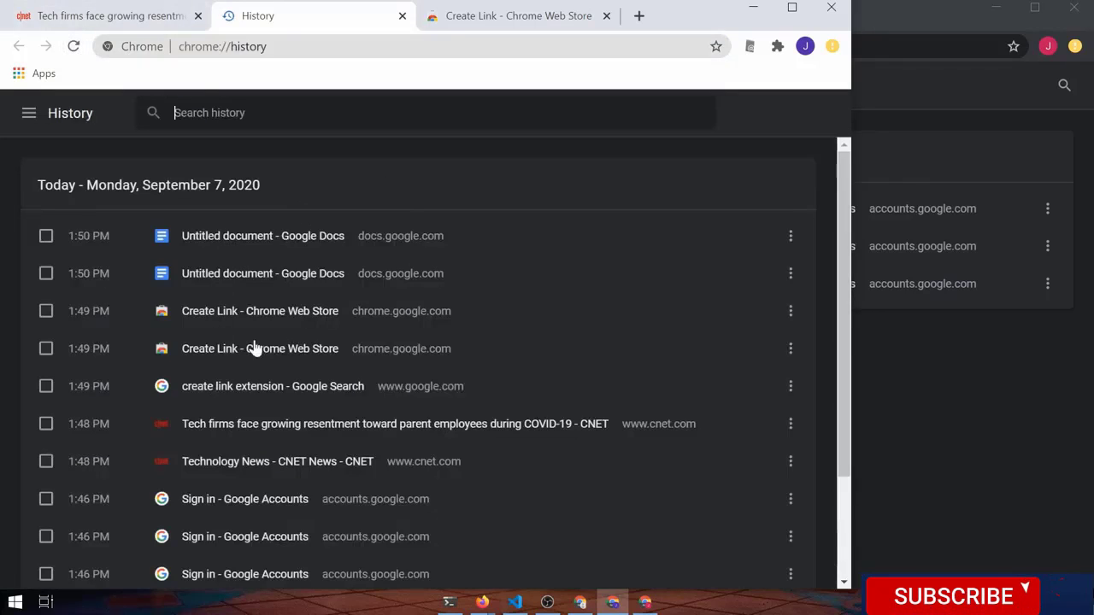
key(super+Left)
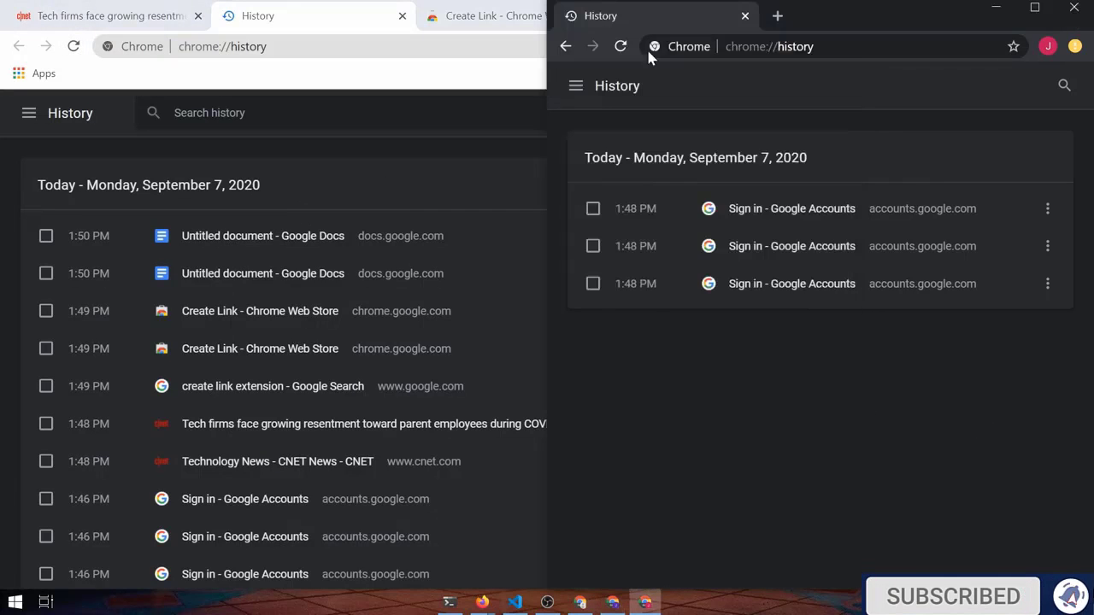
click(627, 41)
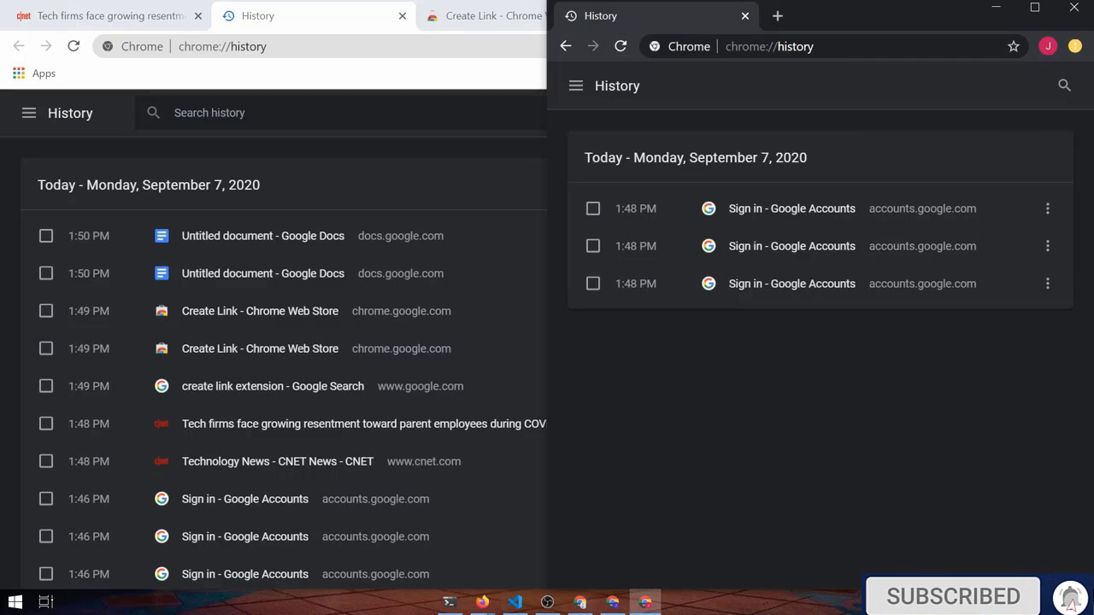
drag(544, 374, 371, 378)
Create a new person profile with the entered name and the cat avatar
click(1048, 52)
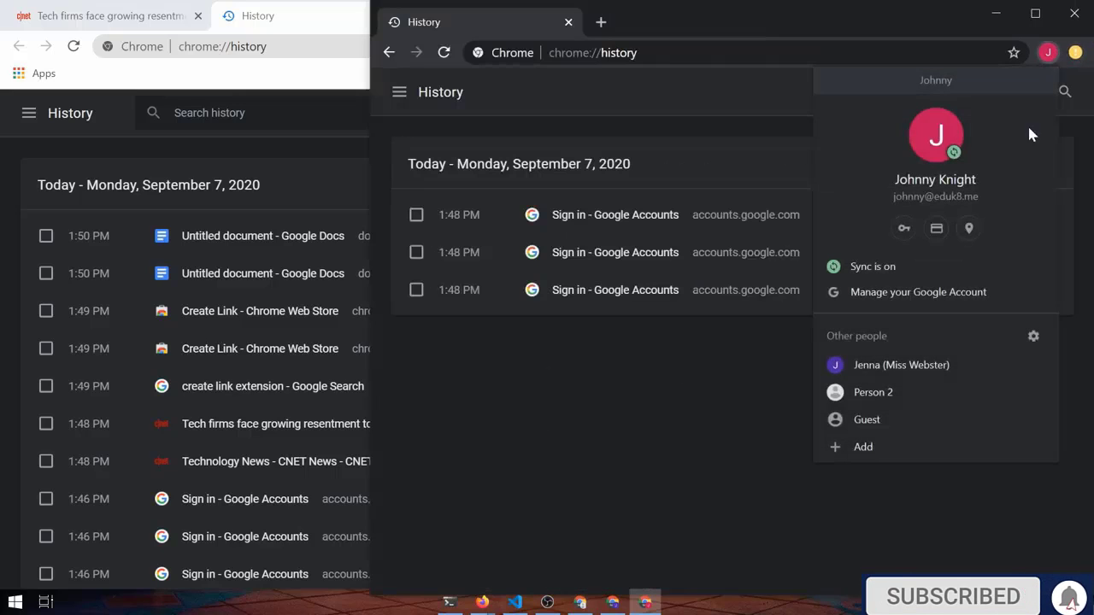
click(877, 453)
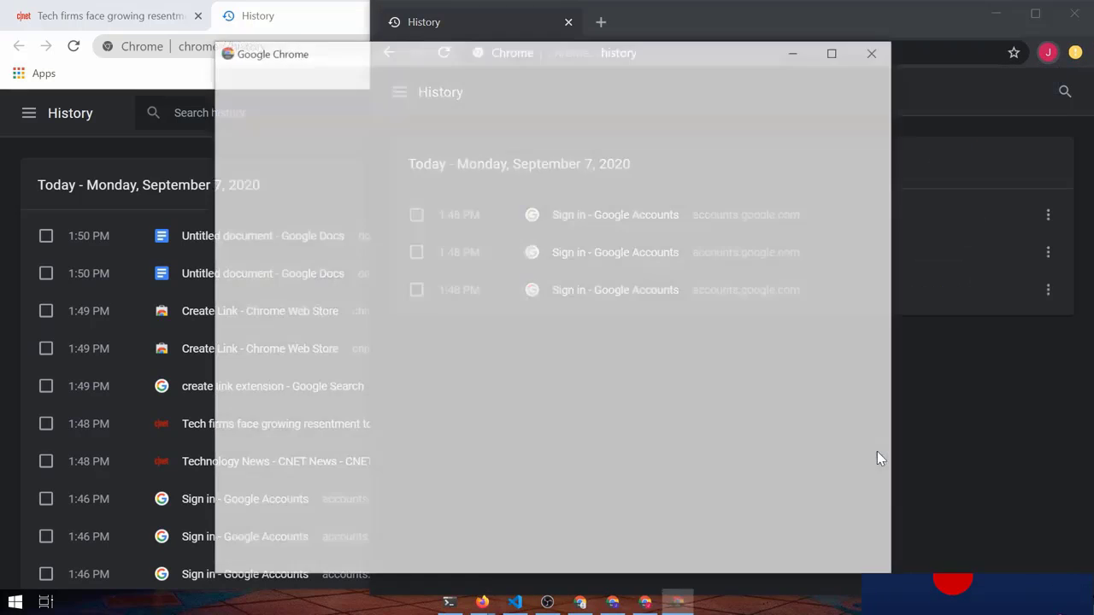
text(Mary)
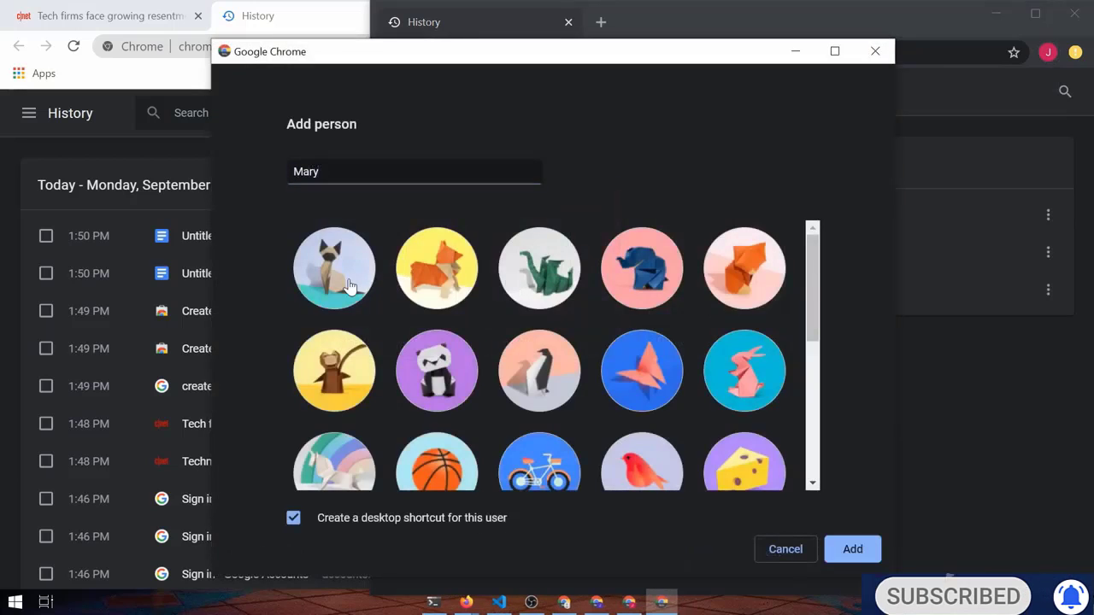
click(348, 286)
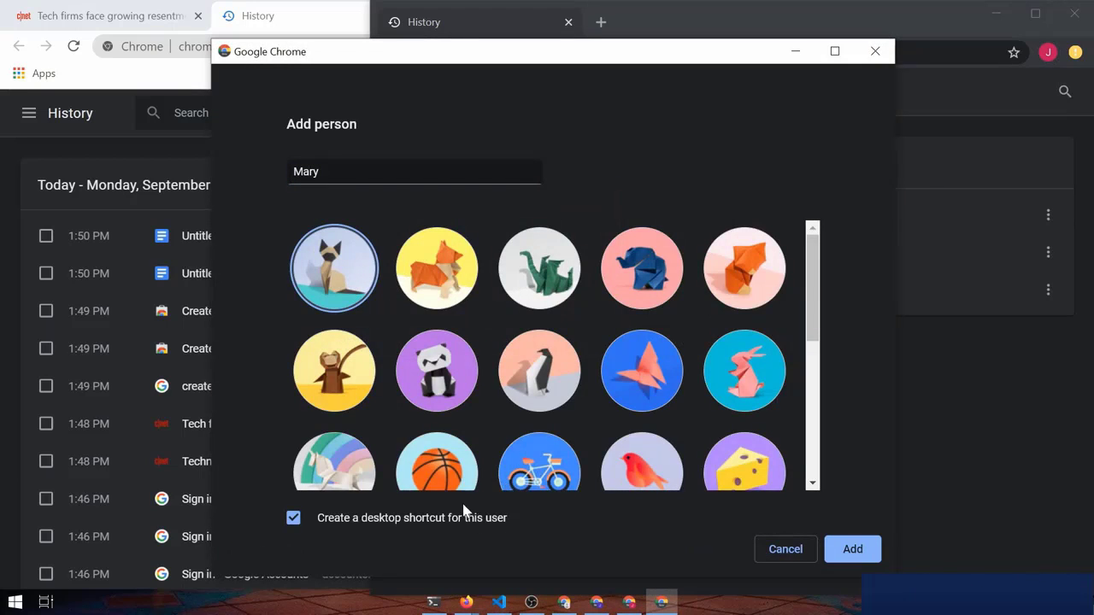
click(874, 551)
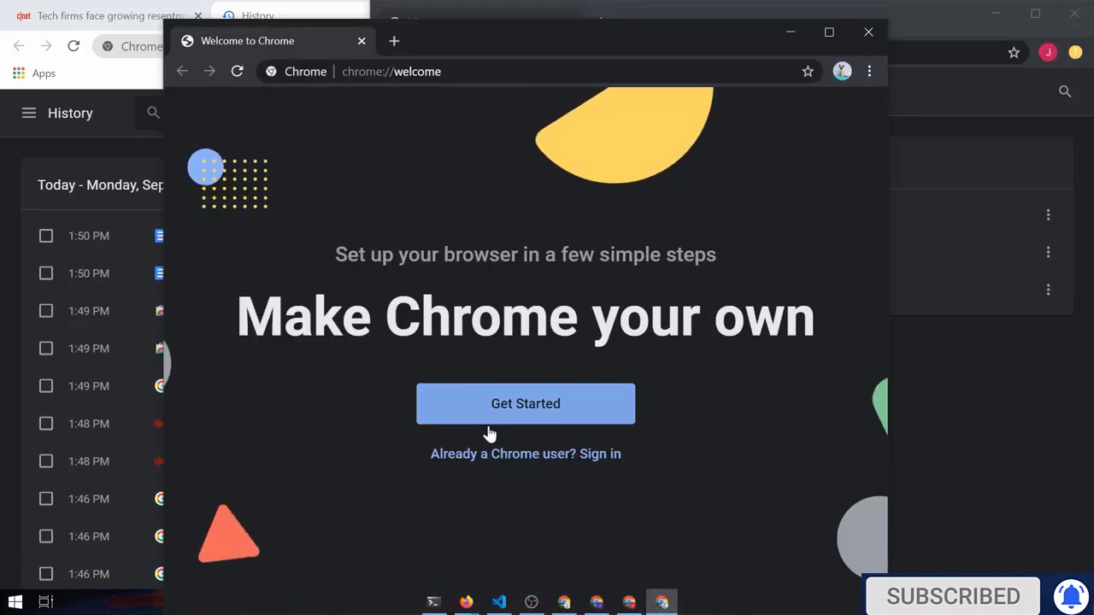
Sign the new profile into its Google account with e-mail and password
click(588, 453)
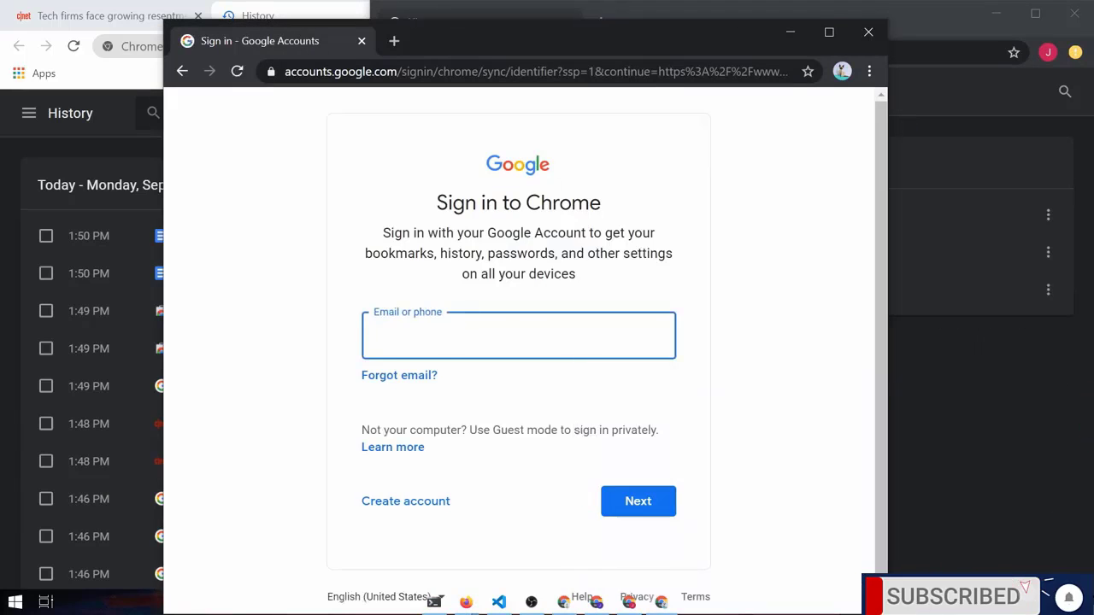
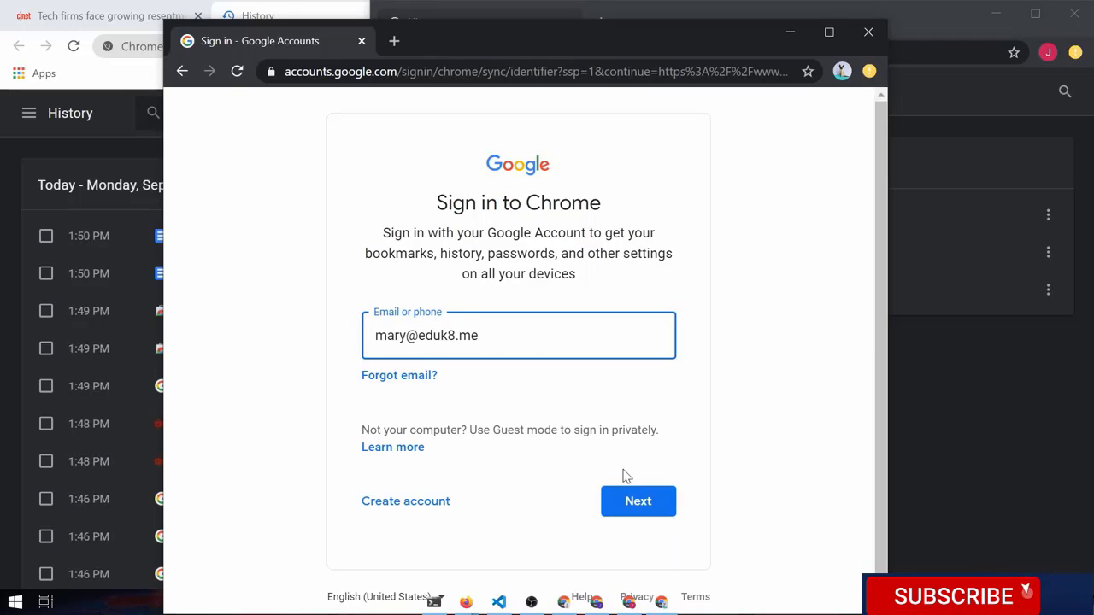
click(634, 508)
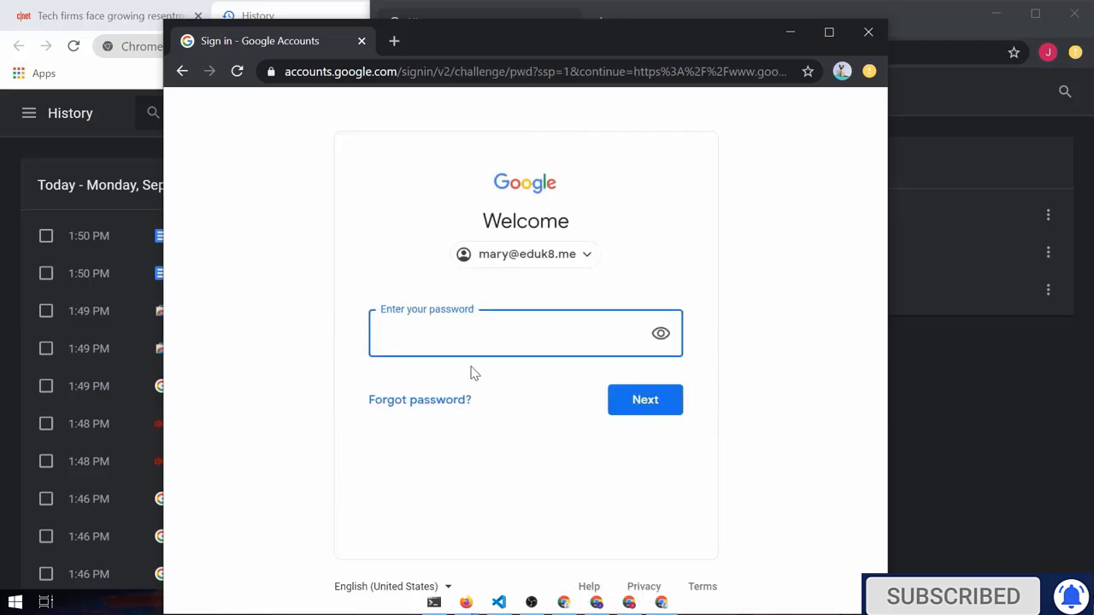
text(********)
key(Return)
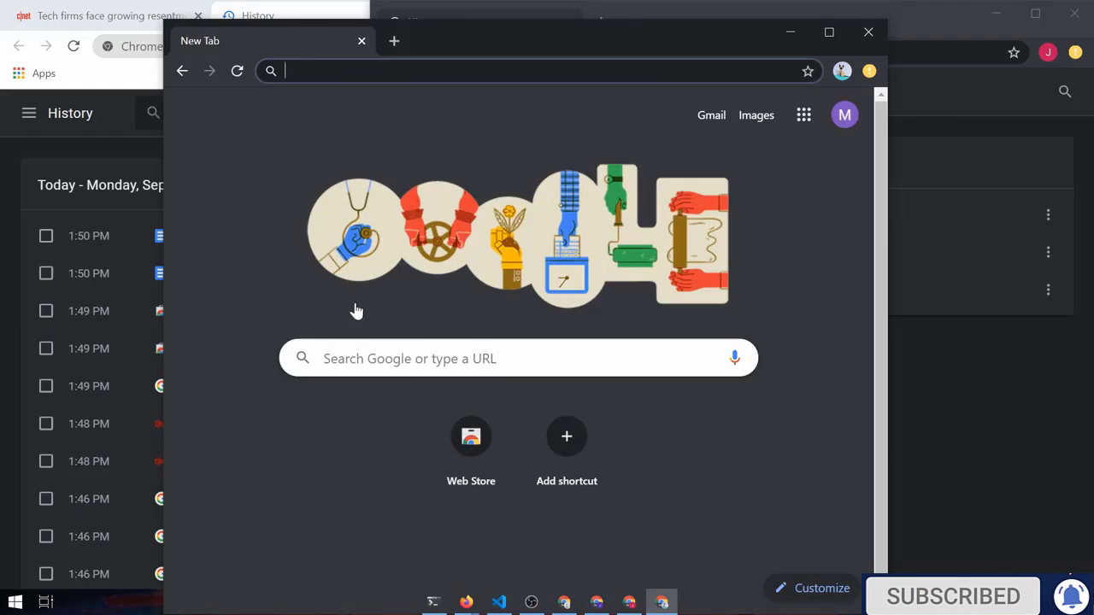
Turn on sync, then reach the Chrome Web Store Themes page via a 'chrome themes' search
click(621, 455)
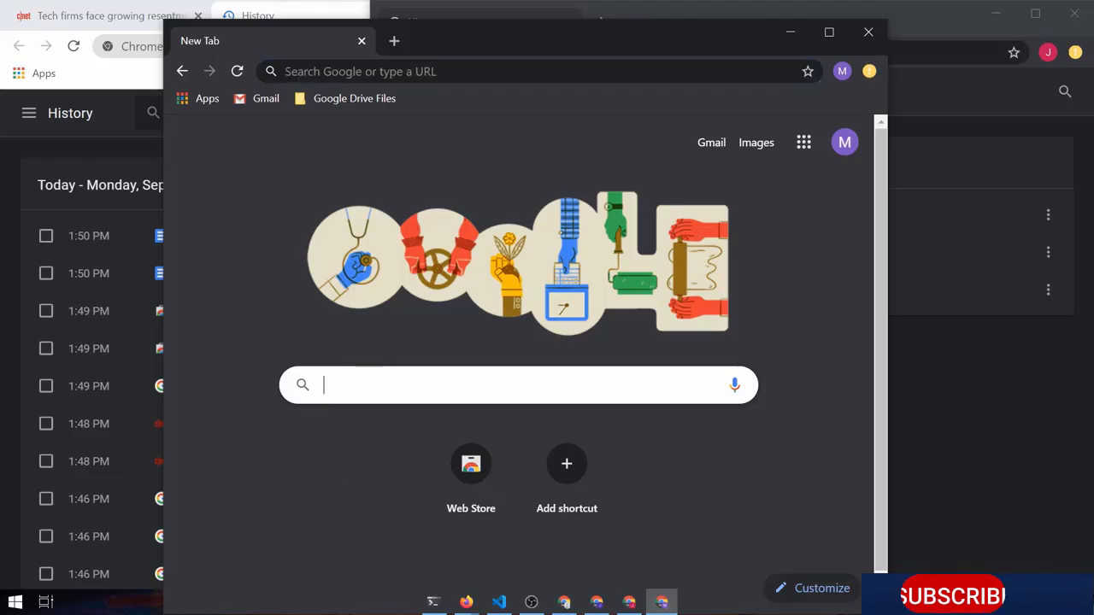
text(chrome)
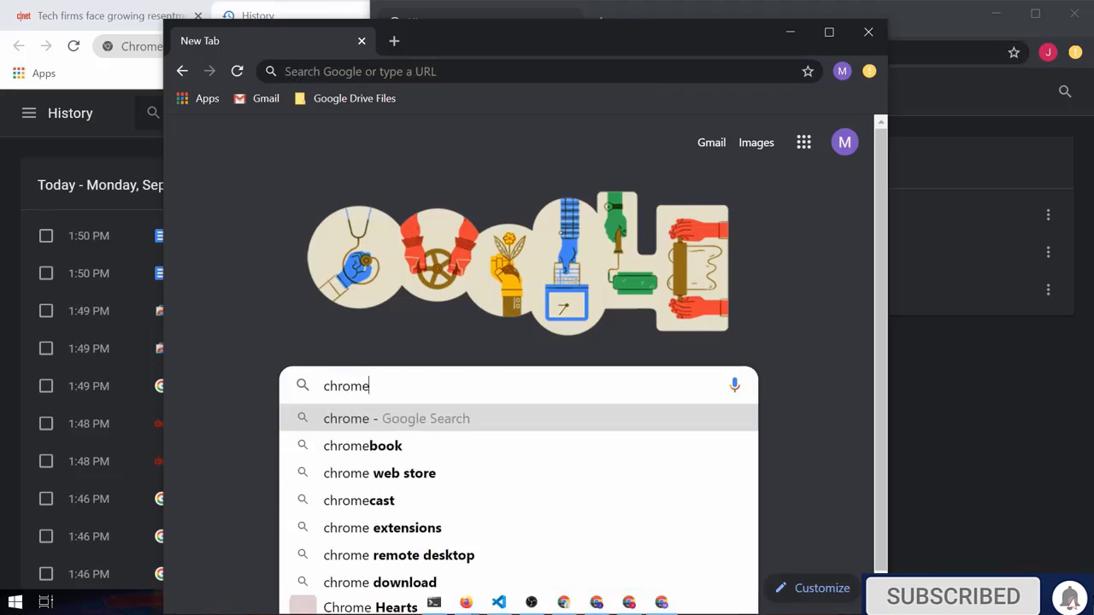
text( themes)
key(Return)
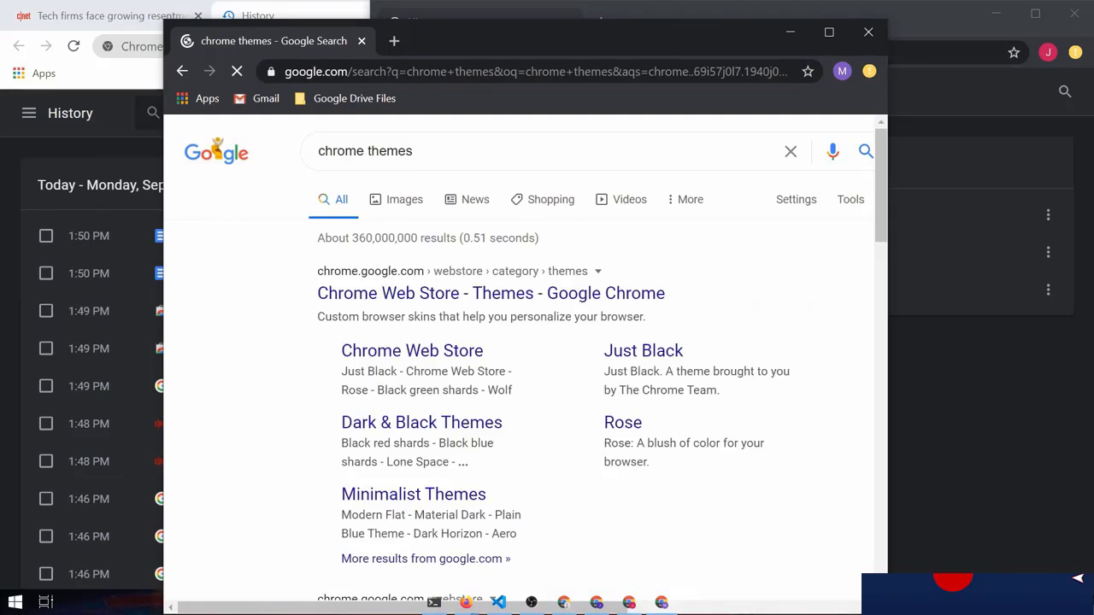
click(496, 299)
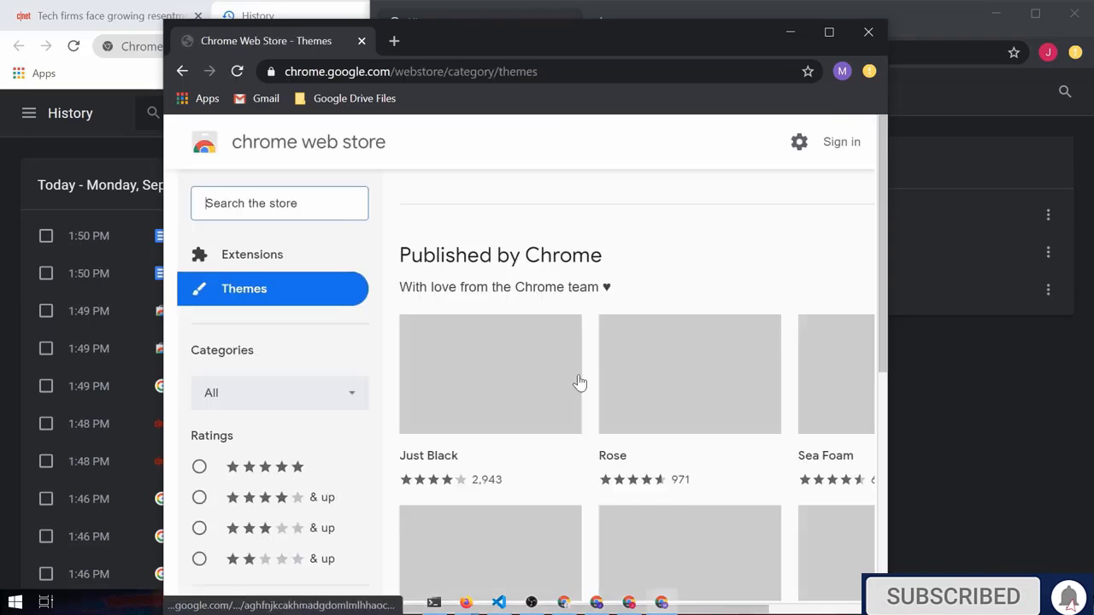
scroll(734, 380, down, 3)
scroll(481, 316, down, 3)
scroll(481, 313, up, 2)
scroll(539, 372, down, 4)
scroll(539, 373, down, 8)
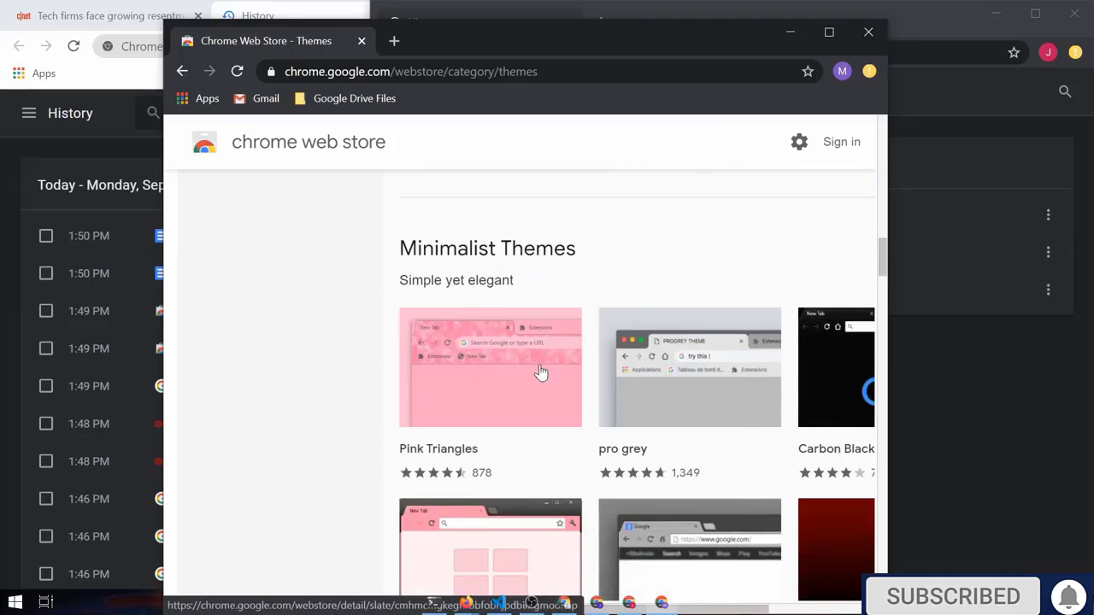
scroll(675, 369, down, 5)
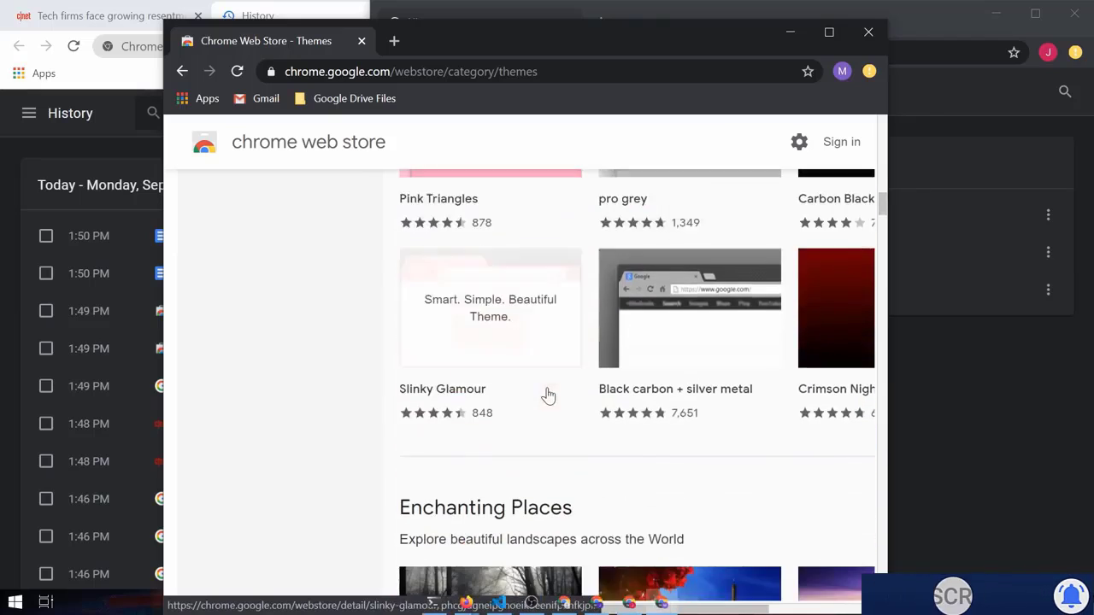
Install the Eiffel Tower theme and view its Paris backdrop on a new tab
click(684, 376)
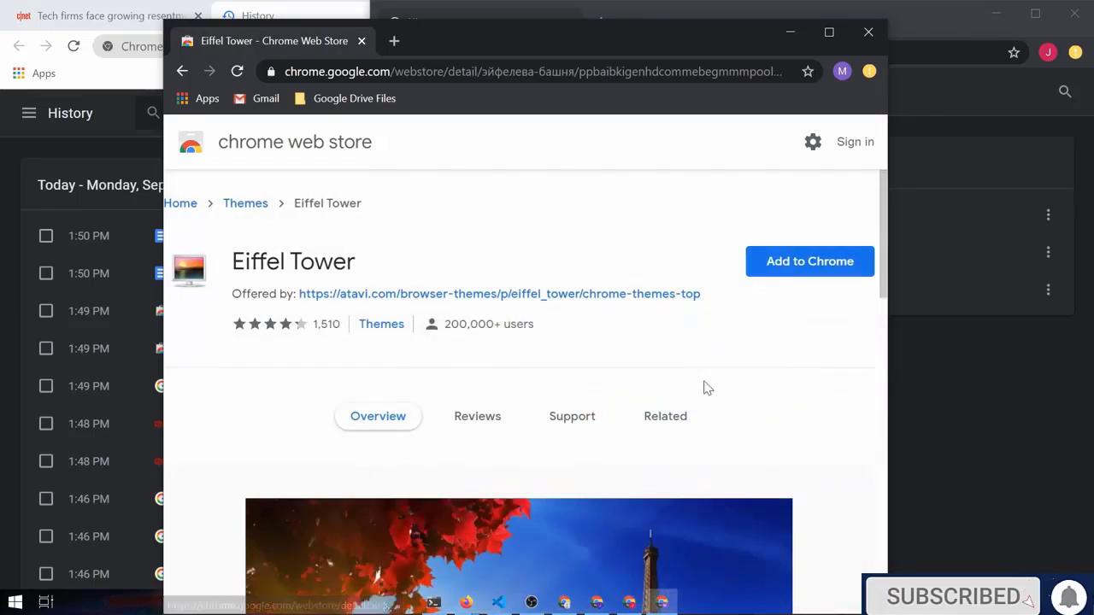
click(813, 265)
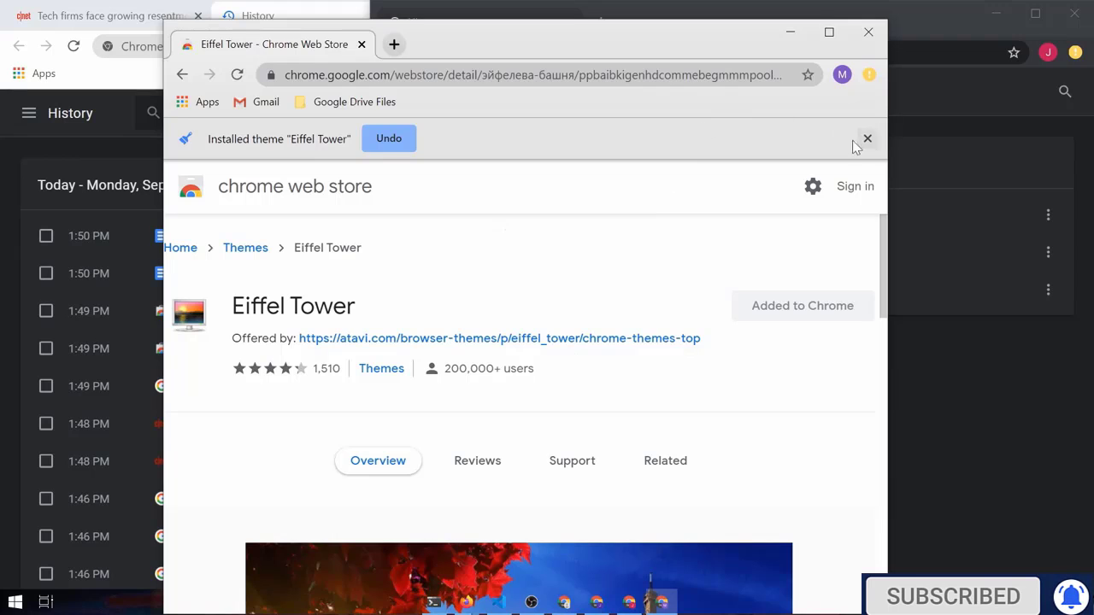
click(868, 138)
click(395, 44)
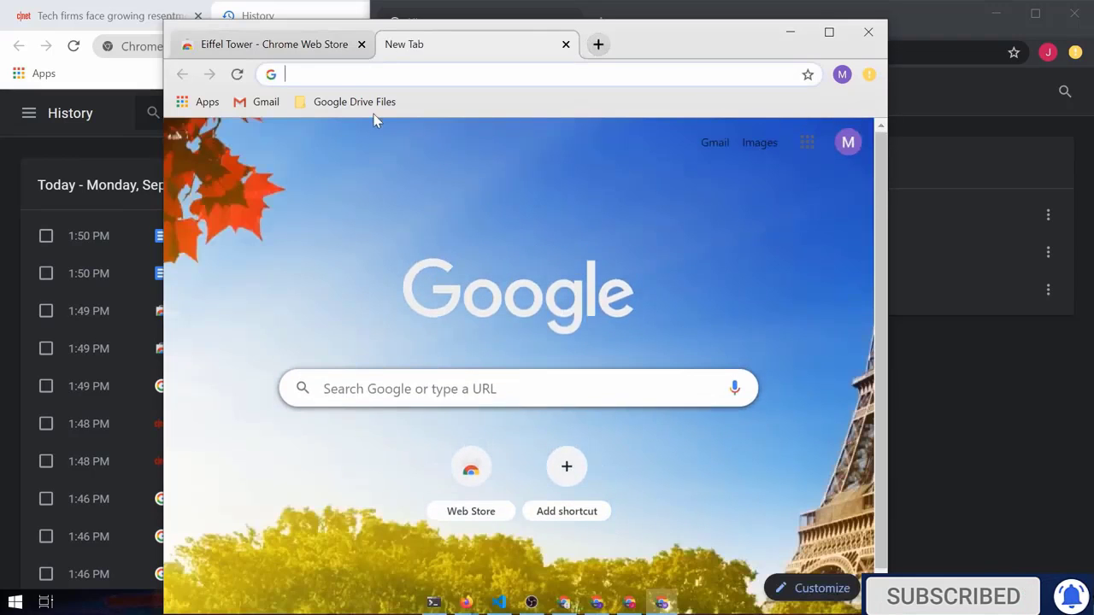
Bring the Eiffel Tower-themed profile window forward and open its History page
click(988, 393)
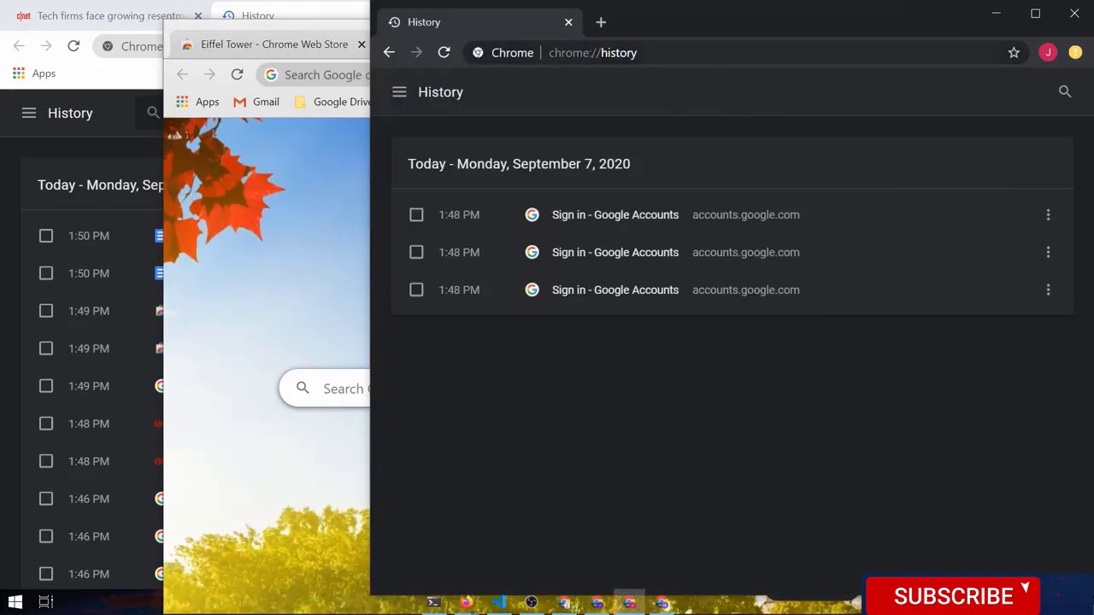
click(601, 22)
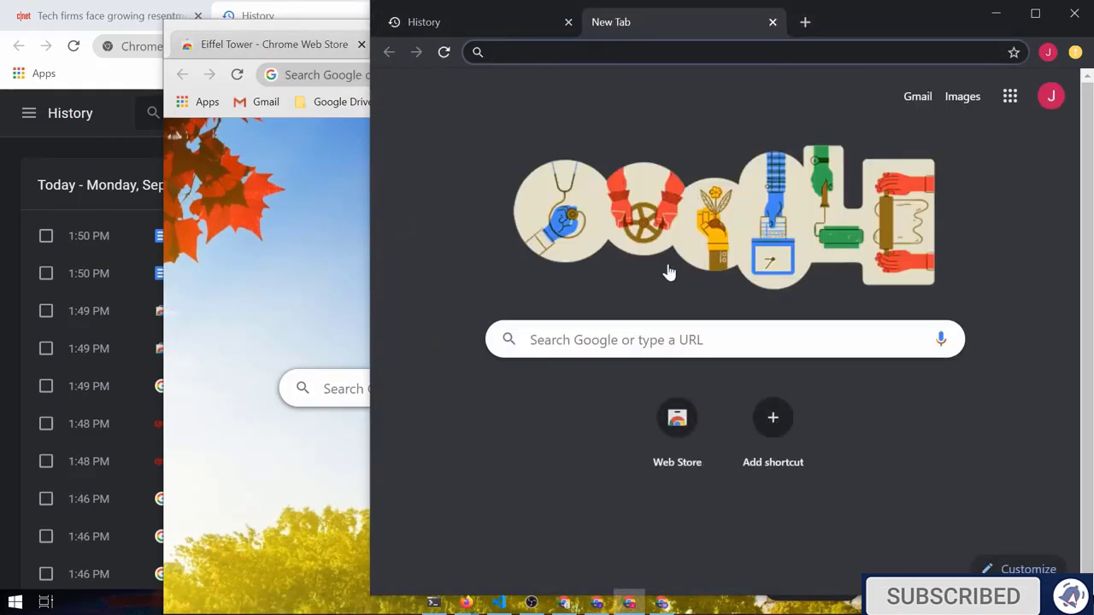
click(291, 19)
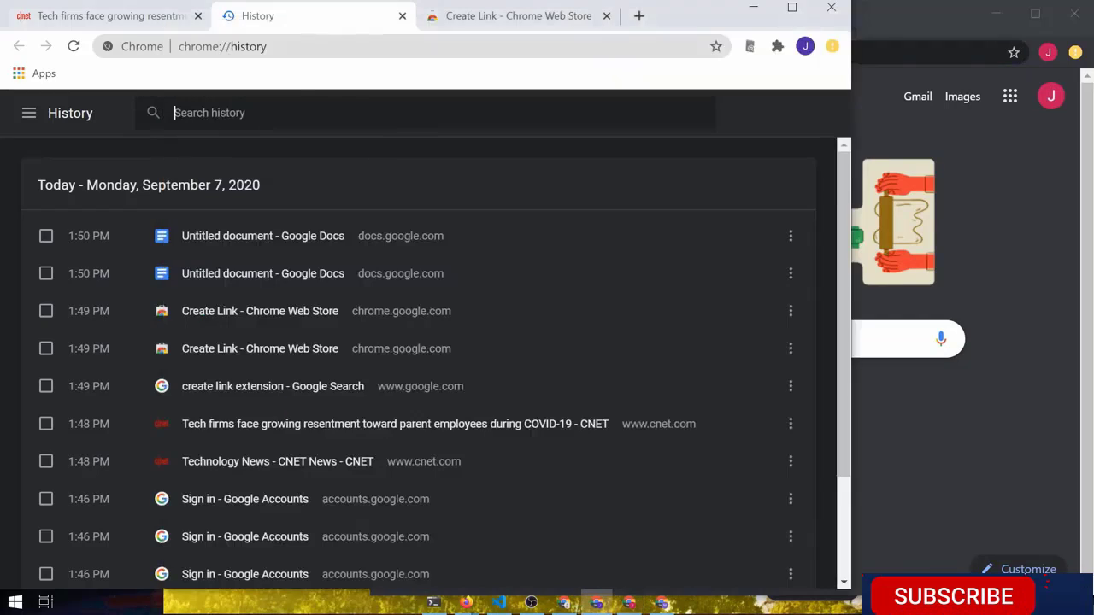
click(663, 604)
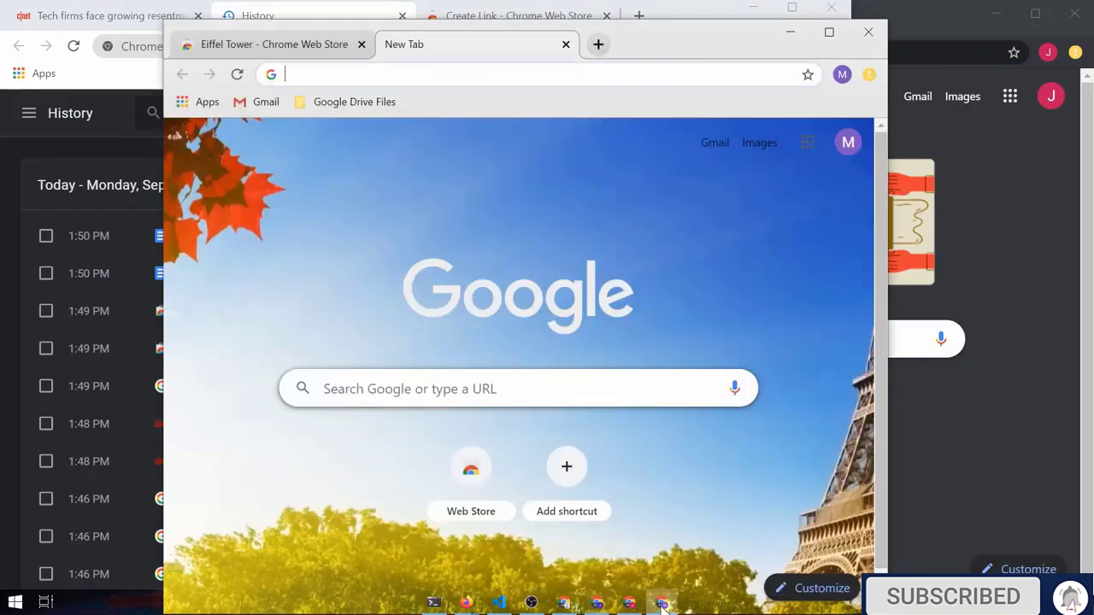
drag(656, 45, 664, 33)
key(ctrl+h)
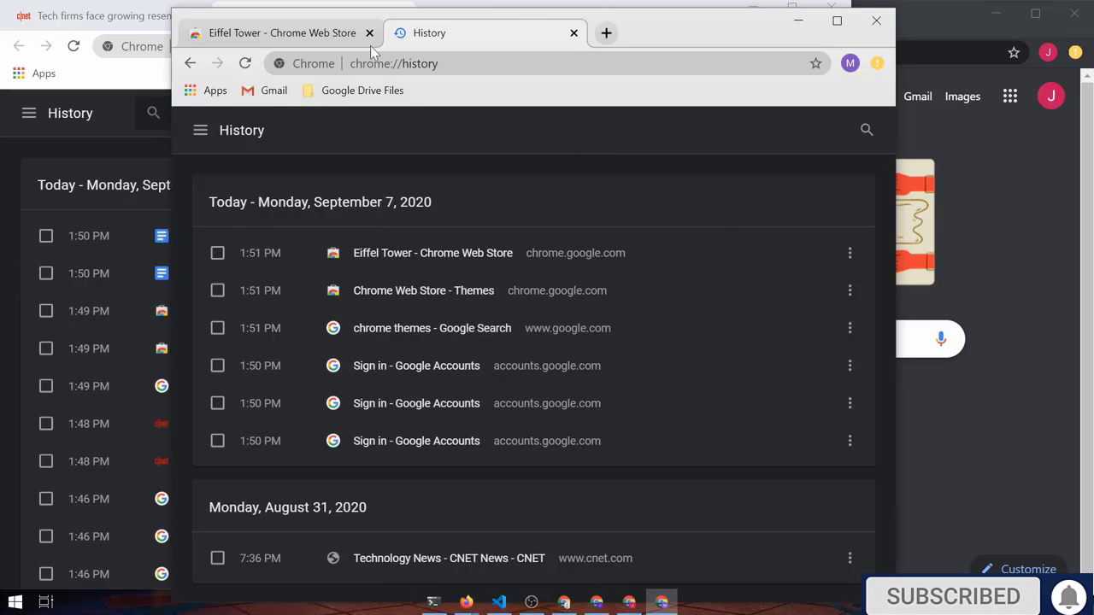
Enable the newly added Application Launcher for Drive extension in the M profile
click(297, 39)
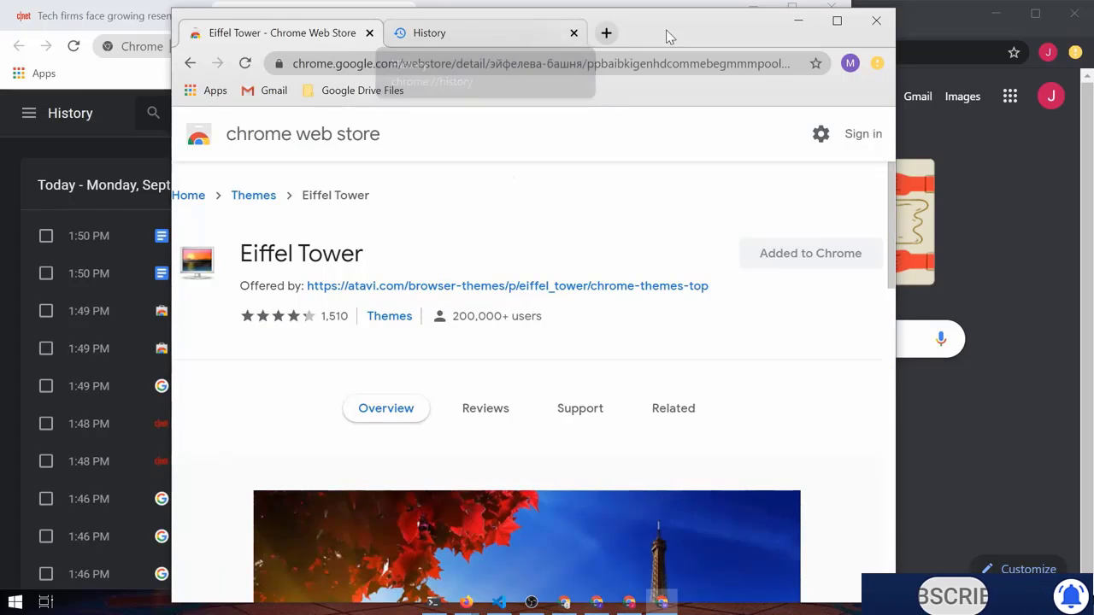
click(849, 63)
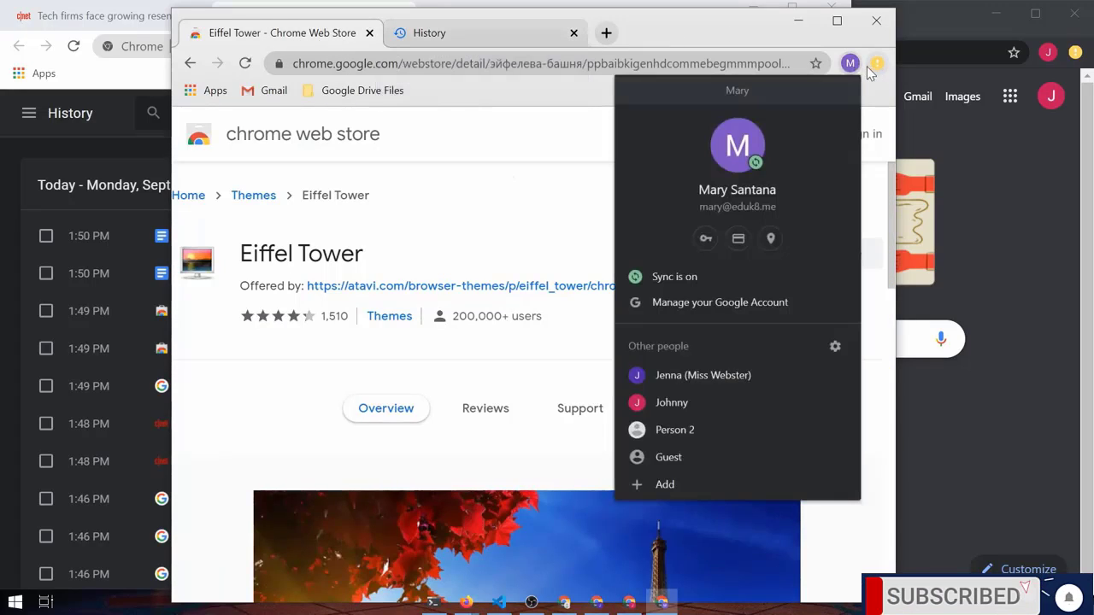
click(868, 66)
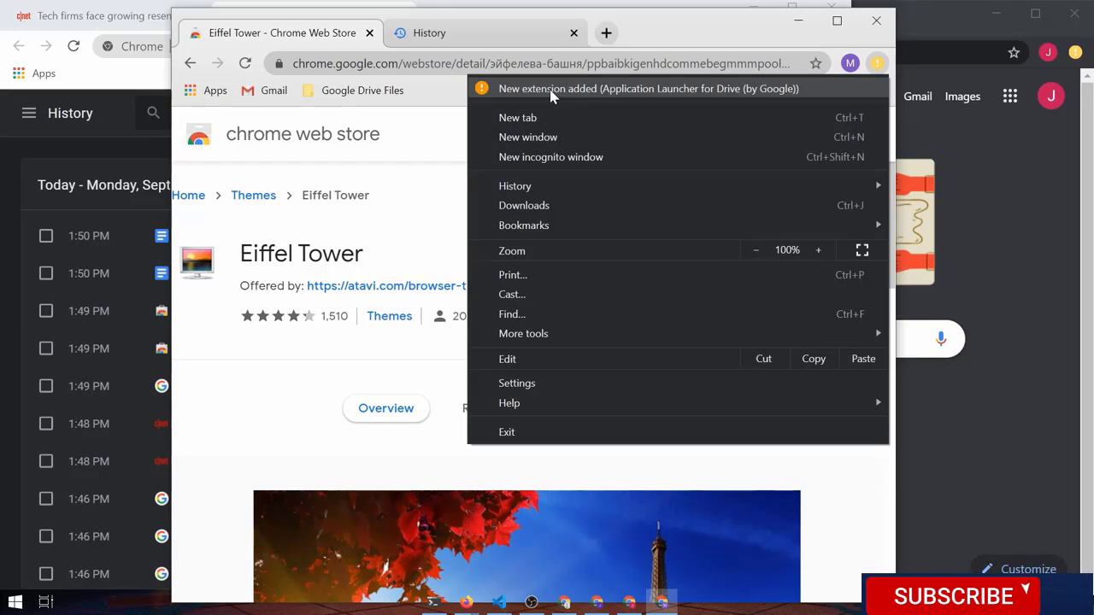
click(553, 90)
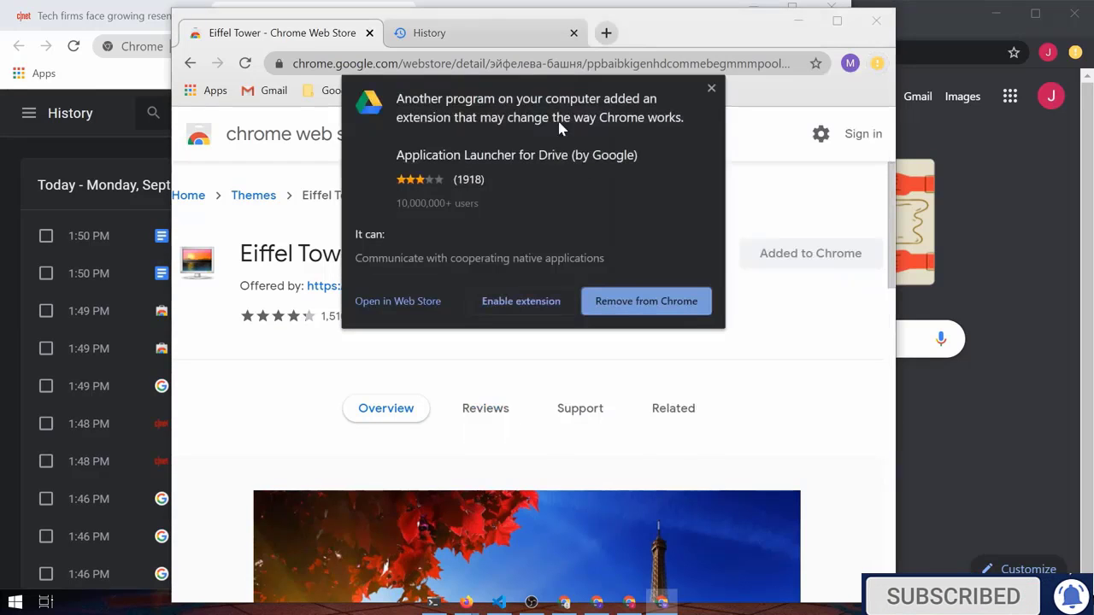
click(521, 301)
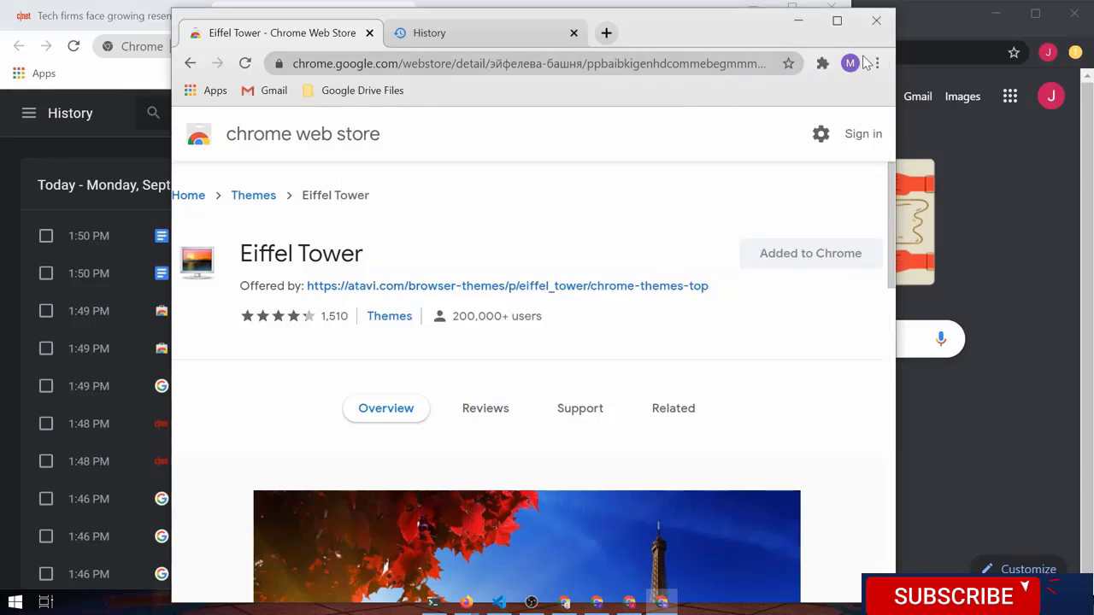
click(823, 64)
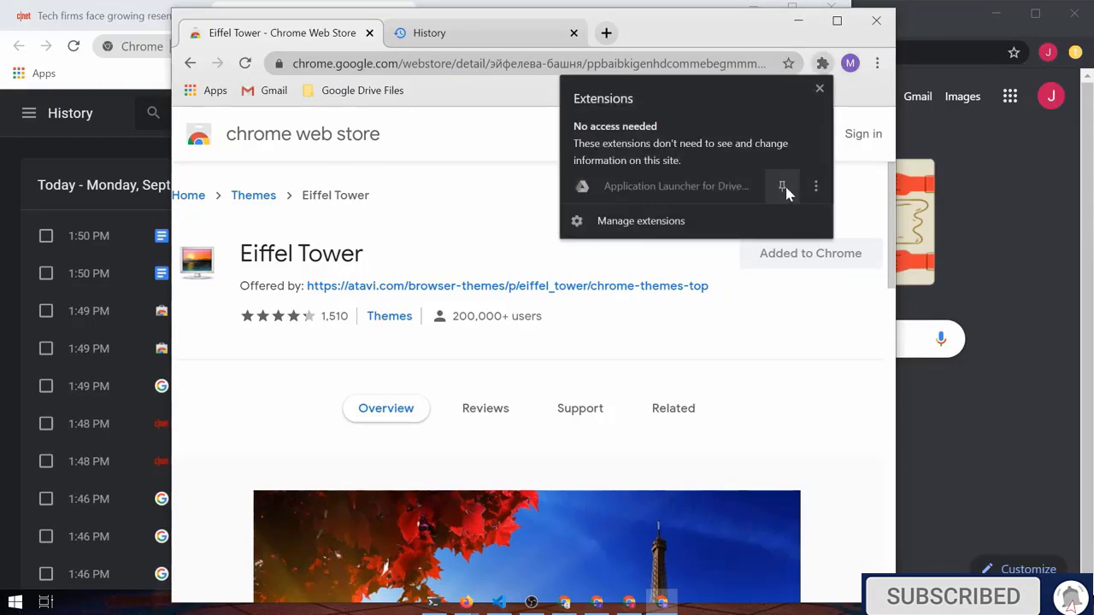
Unpin the Drive launcher extension from the toolbar, then switch to the J profile's window
right_click(795, 63)
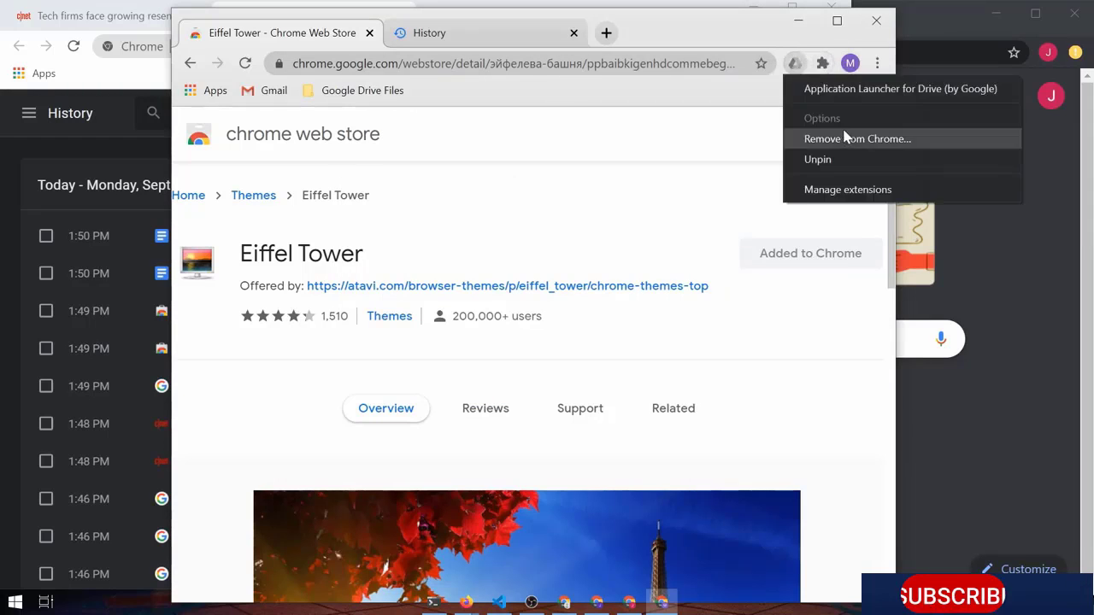
click(779, 32)
right_click(794, 65)
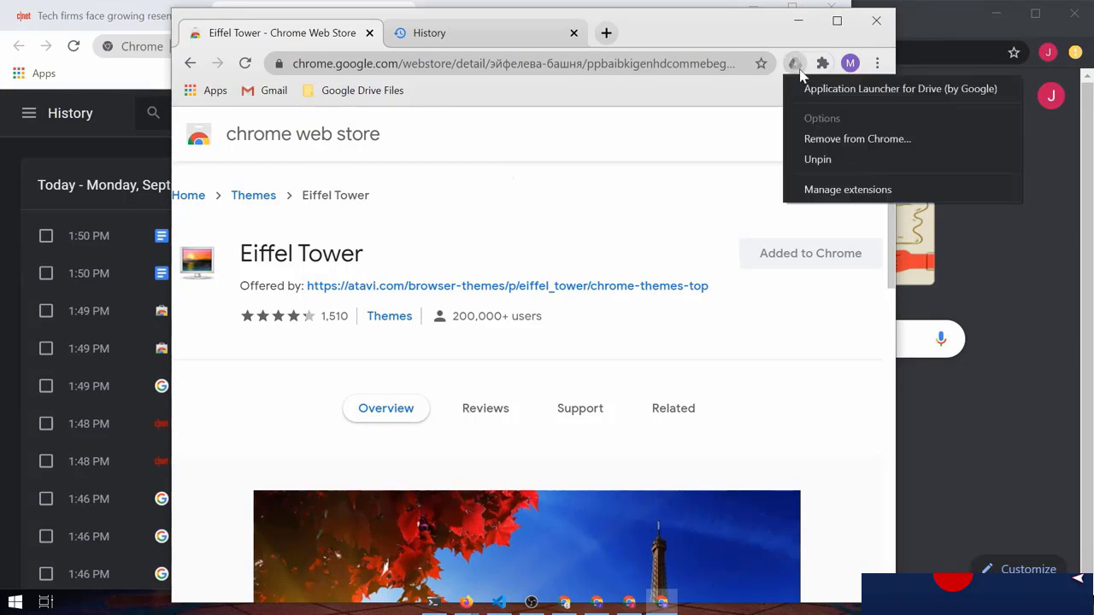
click(816, 167)
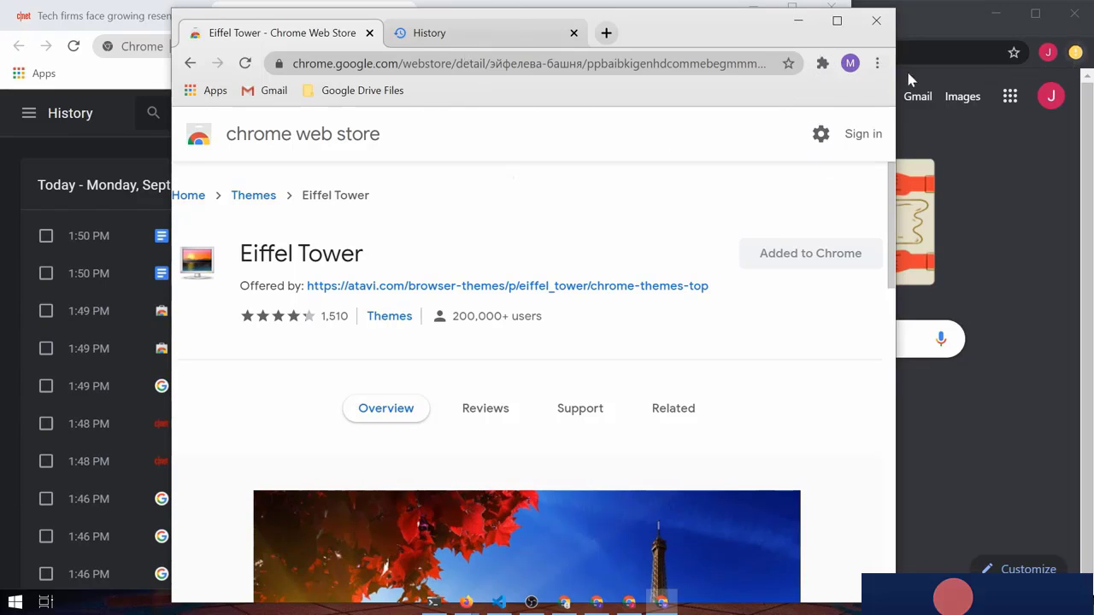
click(959, 10)
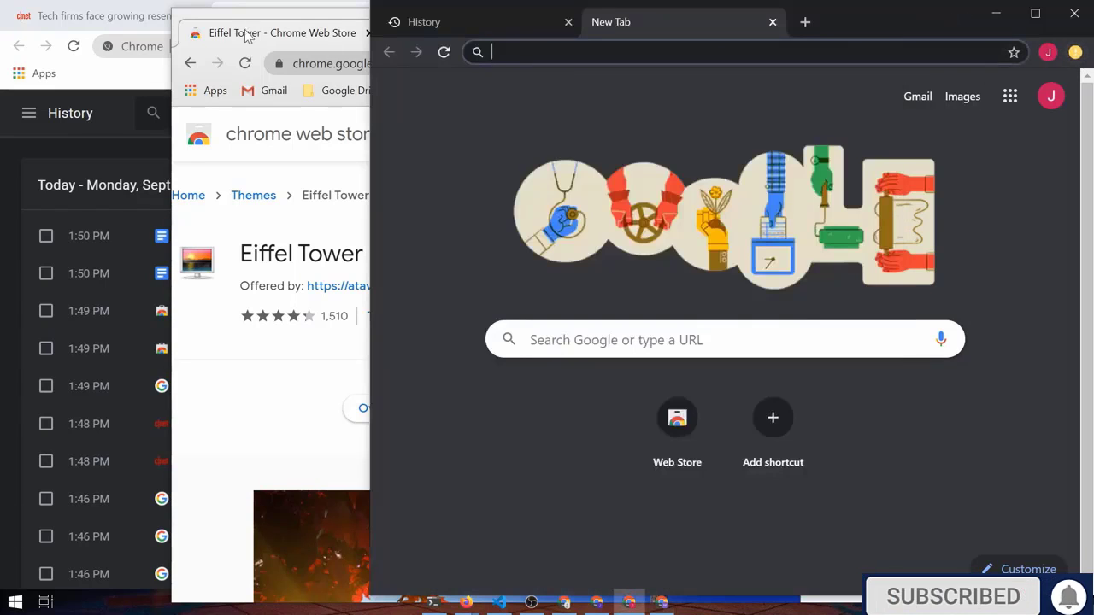
Open Manage people and remove the Person 2 profile
click(462, 196)
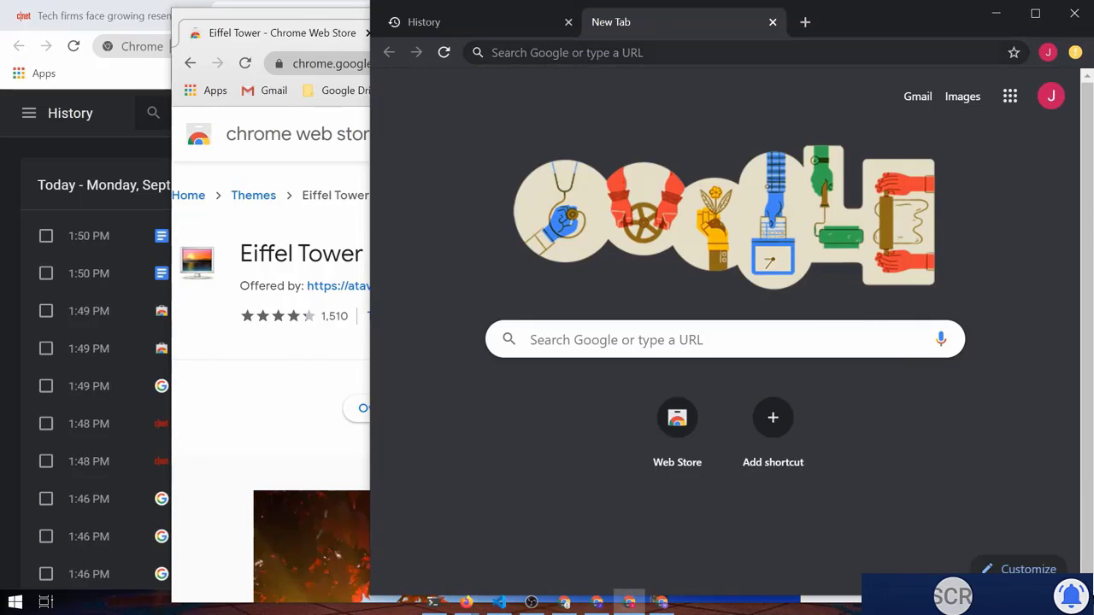
click(1048, 53)
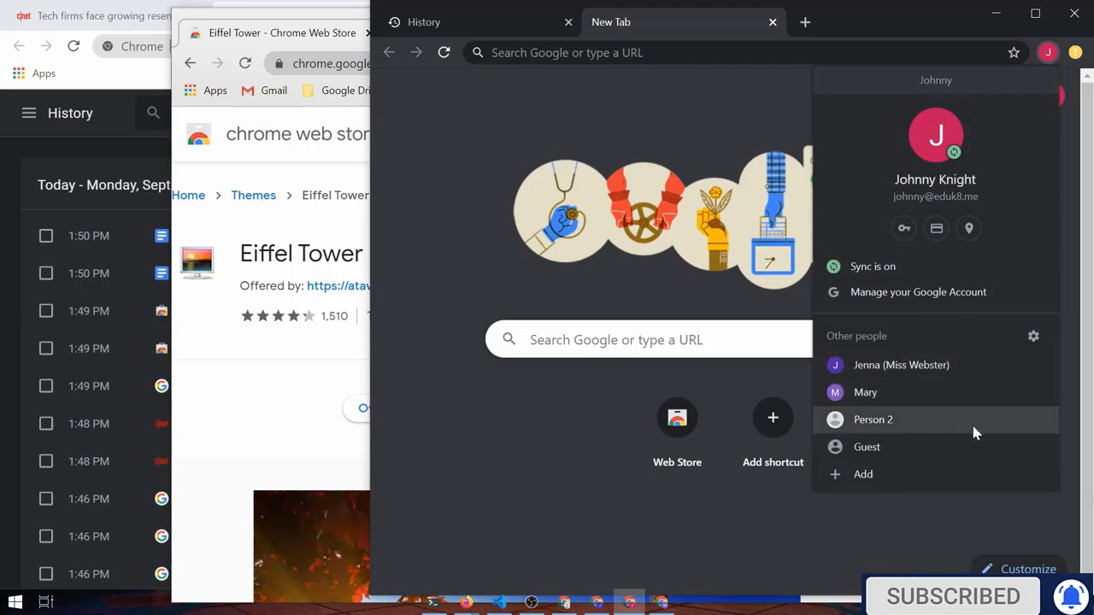
click(1033, 338)
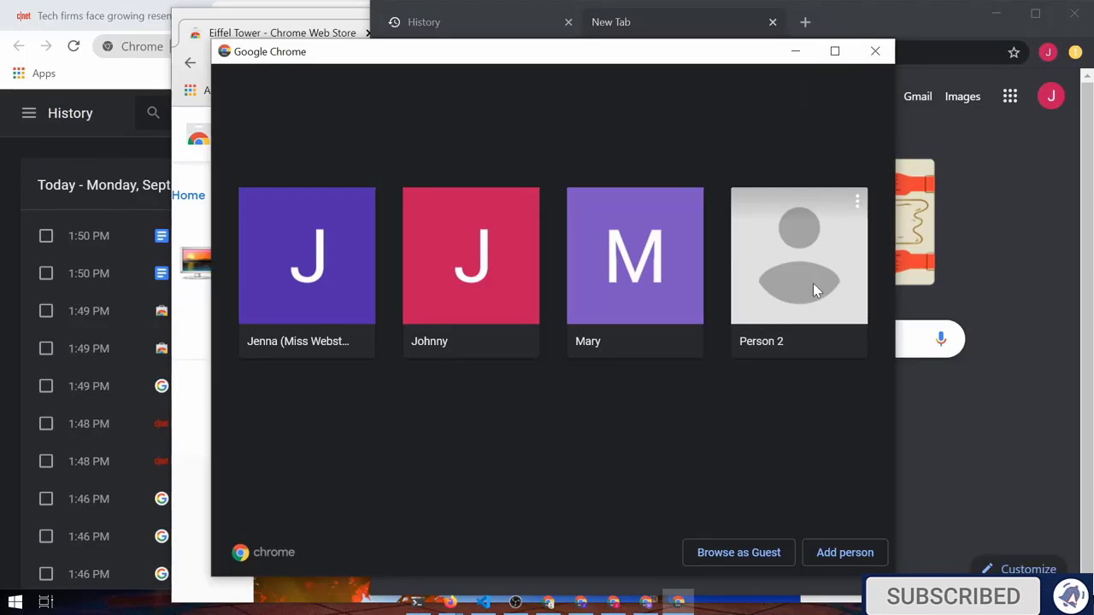
click(859, 202)
click(710, 262)
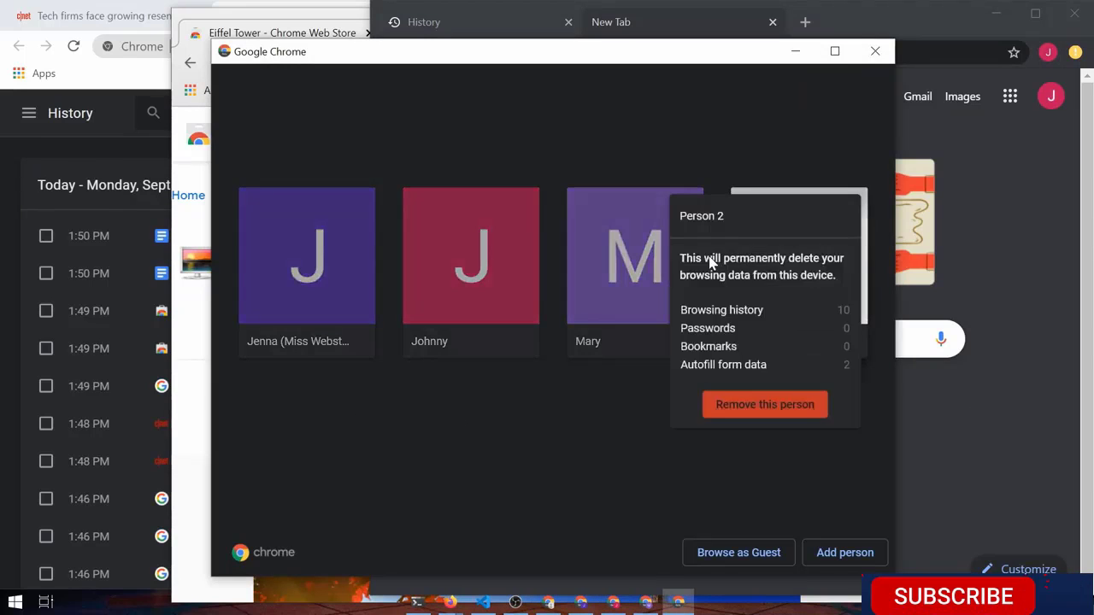
click(761, 410)
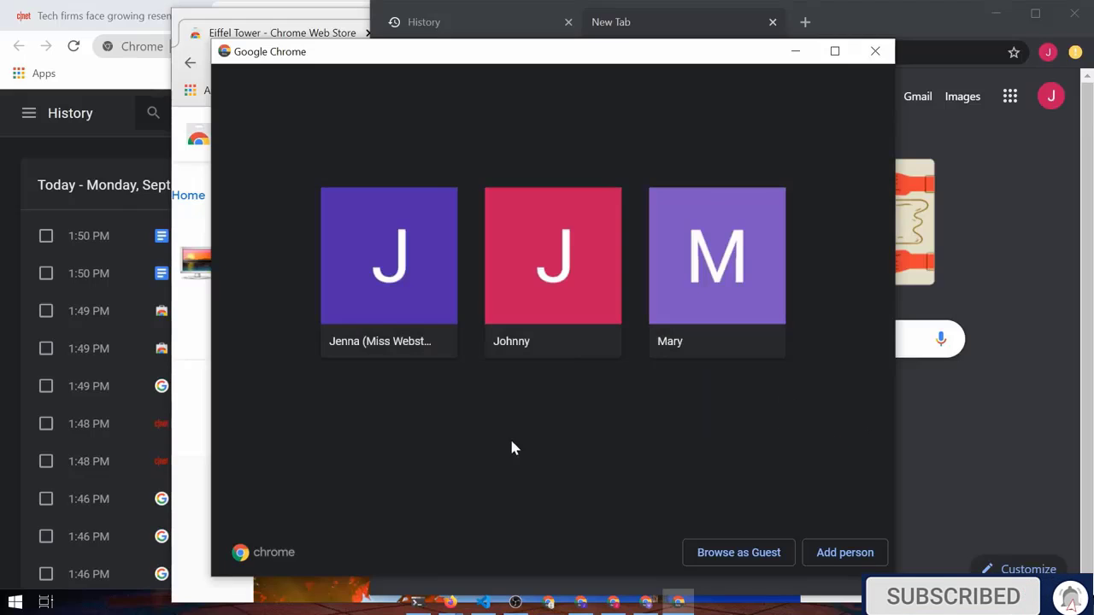
Remove the M profile along with its local data
click(773, 201)
click(616, 282)
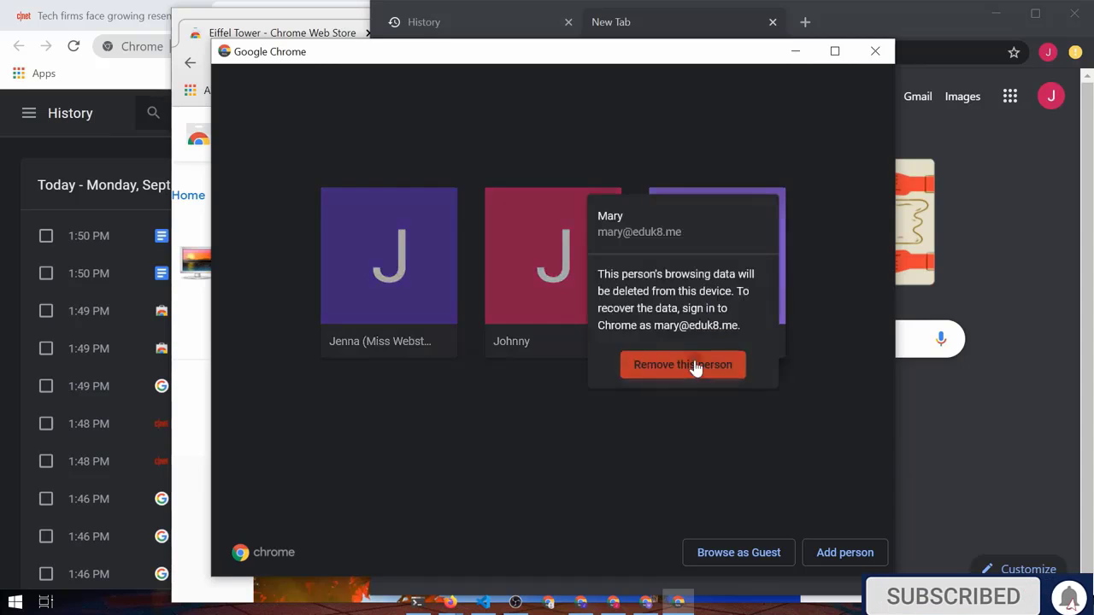
click(682, 365)
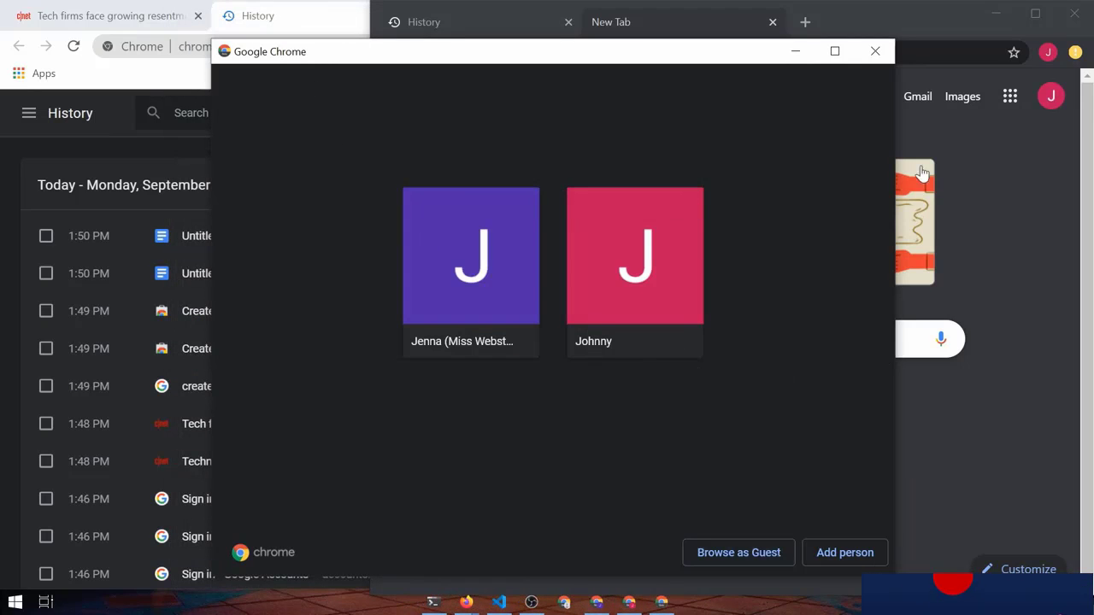
Add a new profile under the user's first name with the panda picture
click(844, 554)
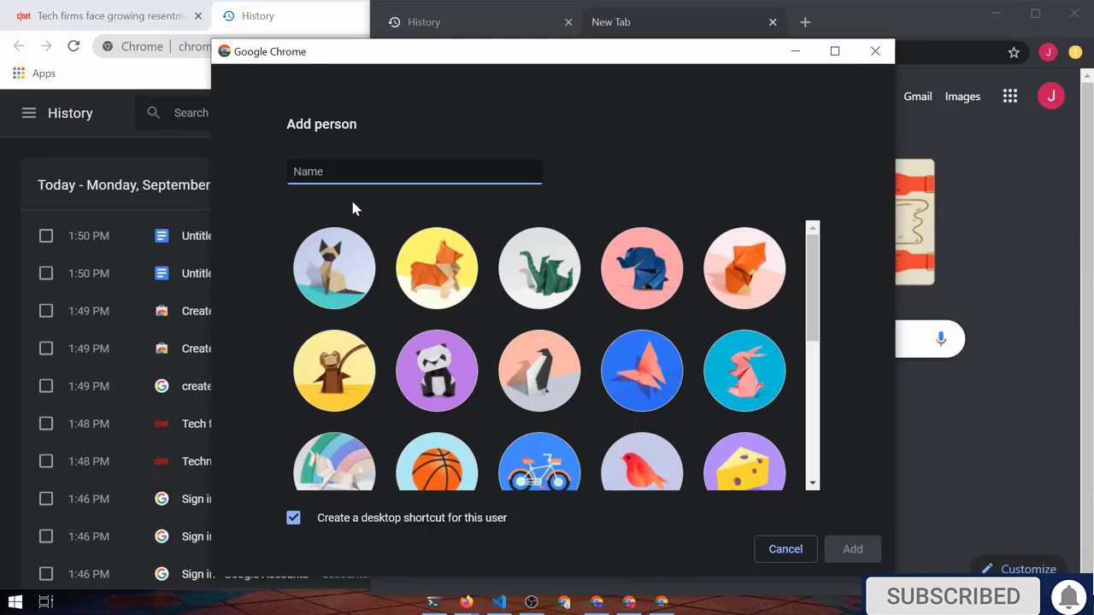
text(Mary)
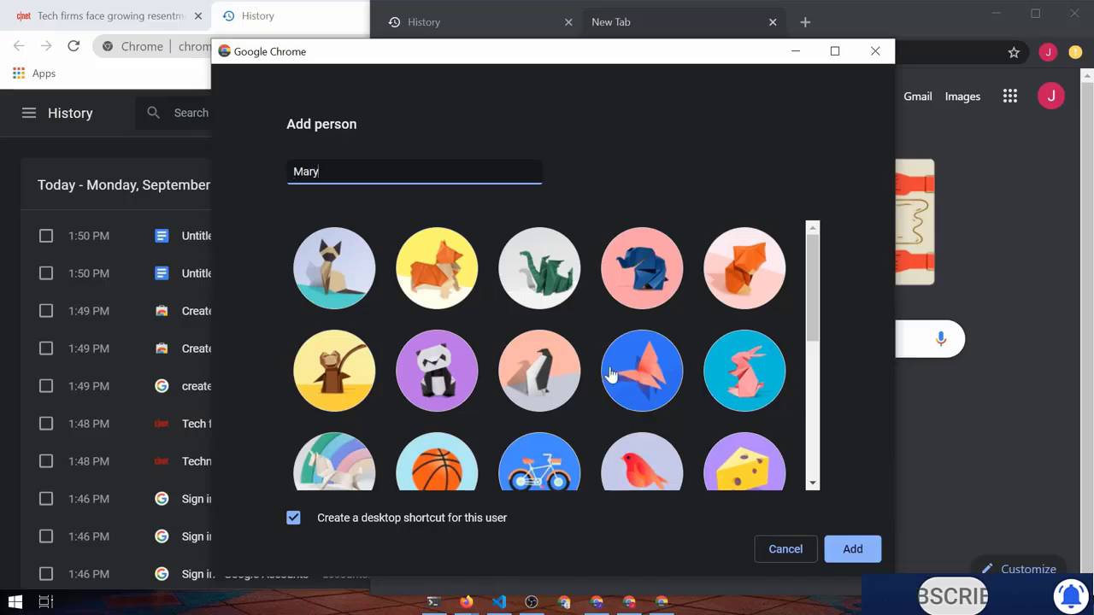
click(328, 271)
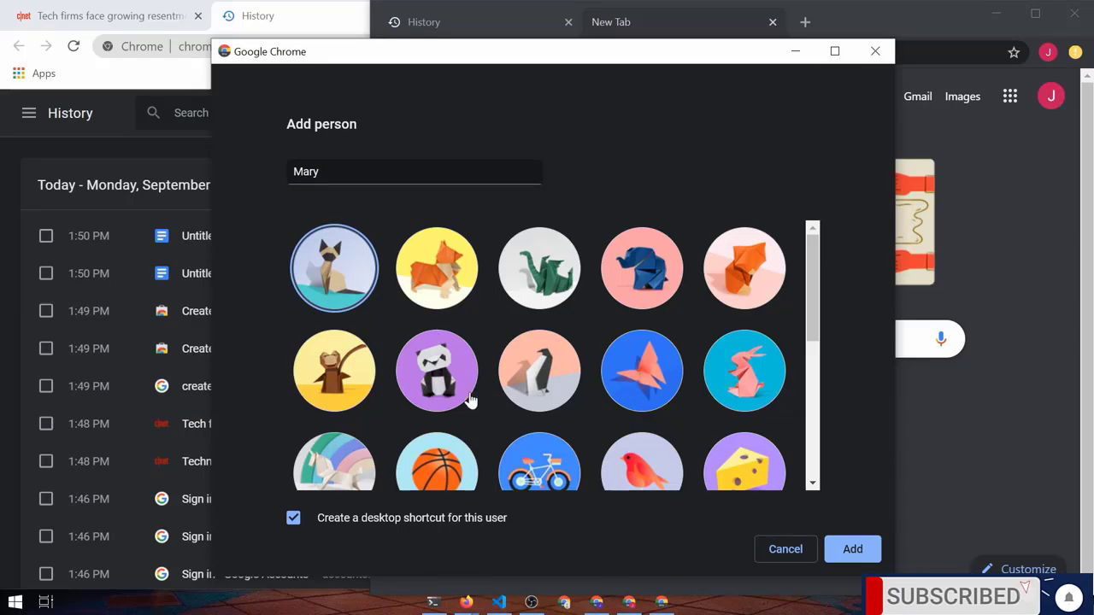
click(450, 370)
click(846, 550)
Sign the new profile into its Google account with e-mail and password, and turn on sync
click(734, 444)
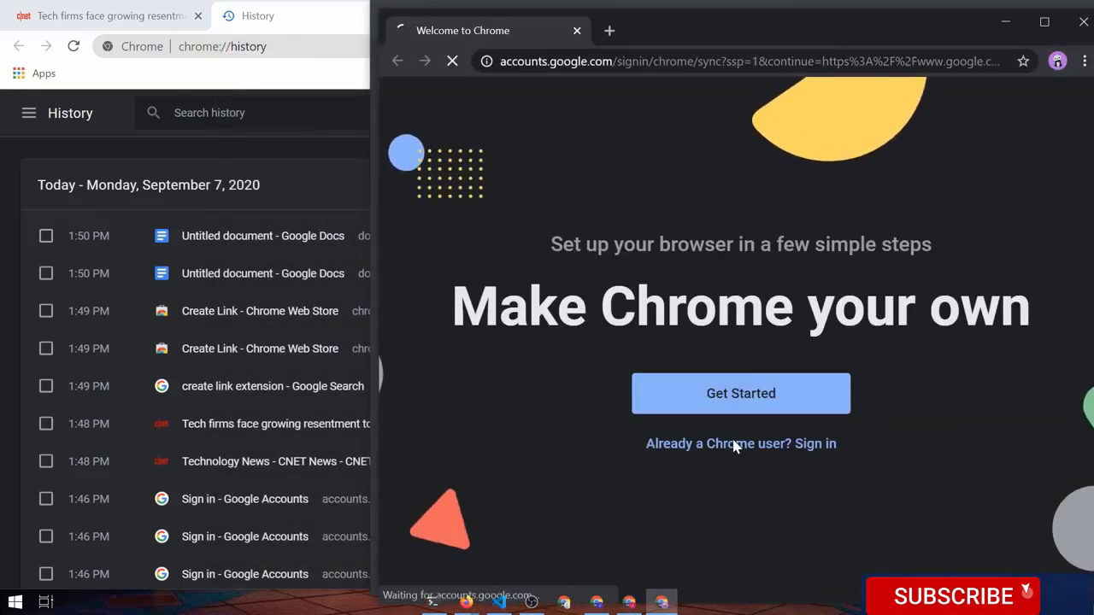
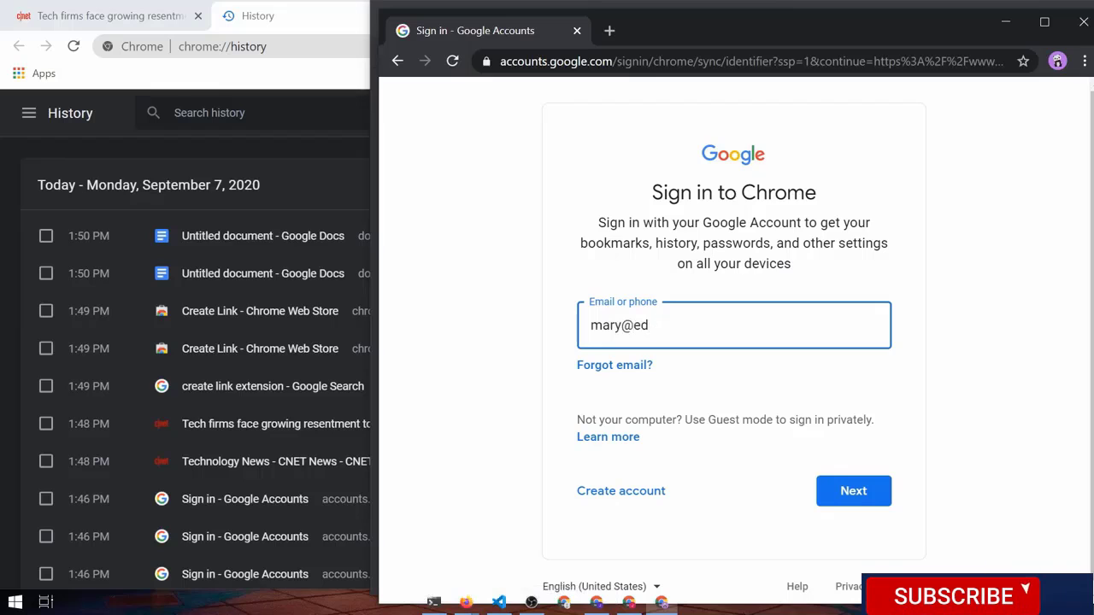
key(Return)
text(•••••)
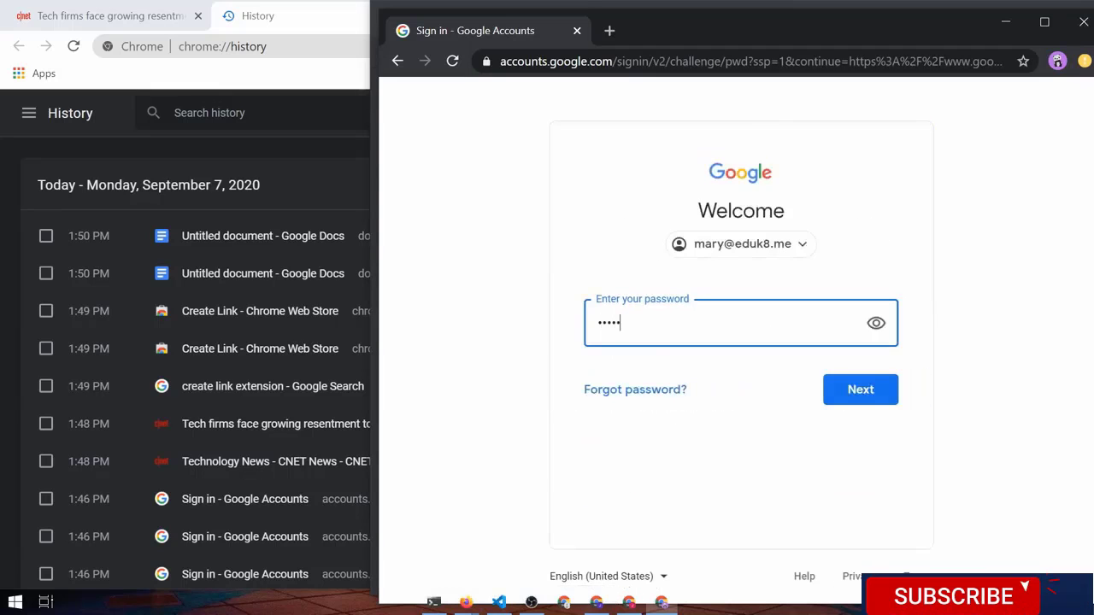
text(•••)
key(Return)
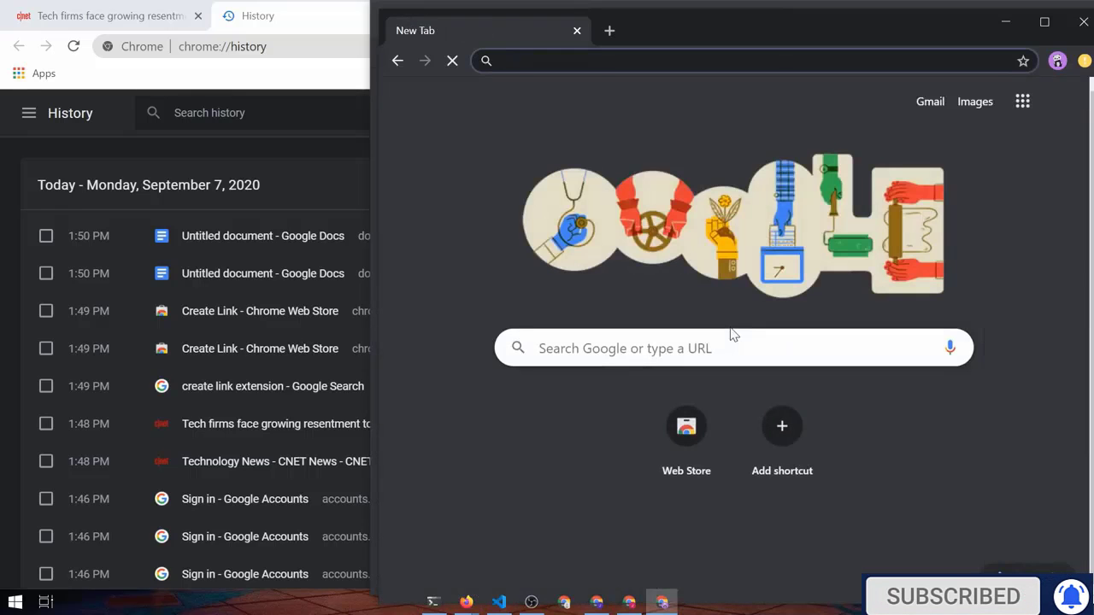
drag(726, 37, 535, 29)
click(647, 436)
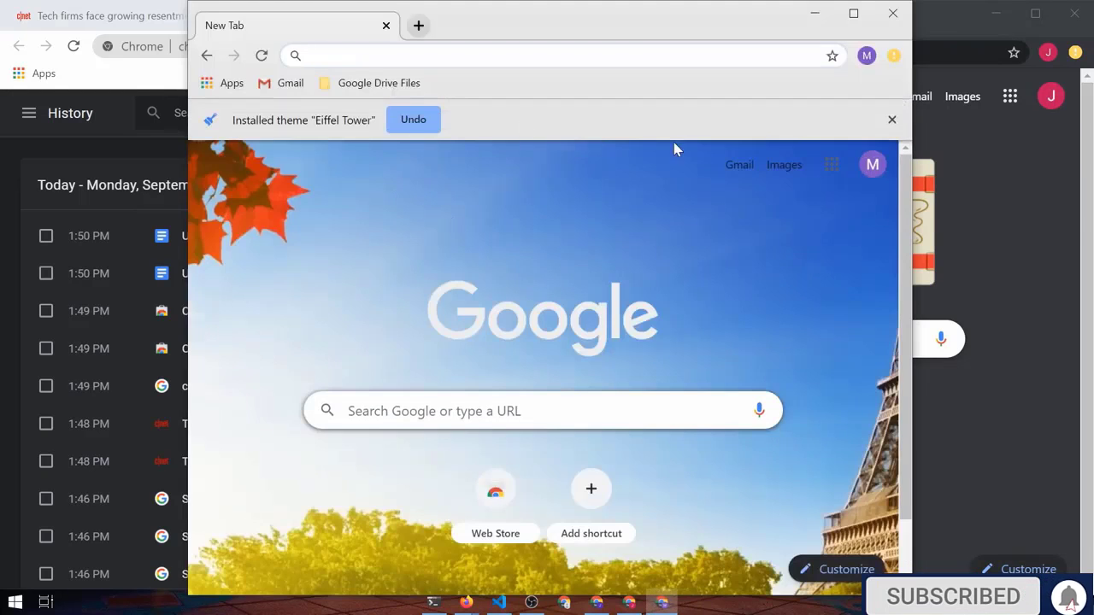
Dismiss the Eiffel Tower theme notice and check the Google Drive Files bookmark folder, which is empty
click(893, 118)
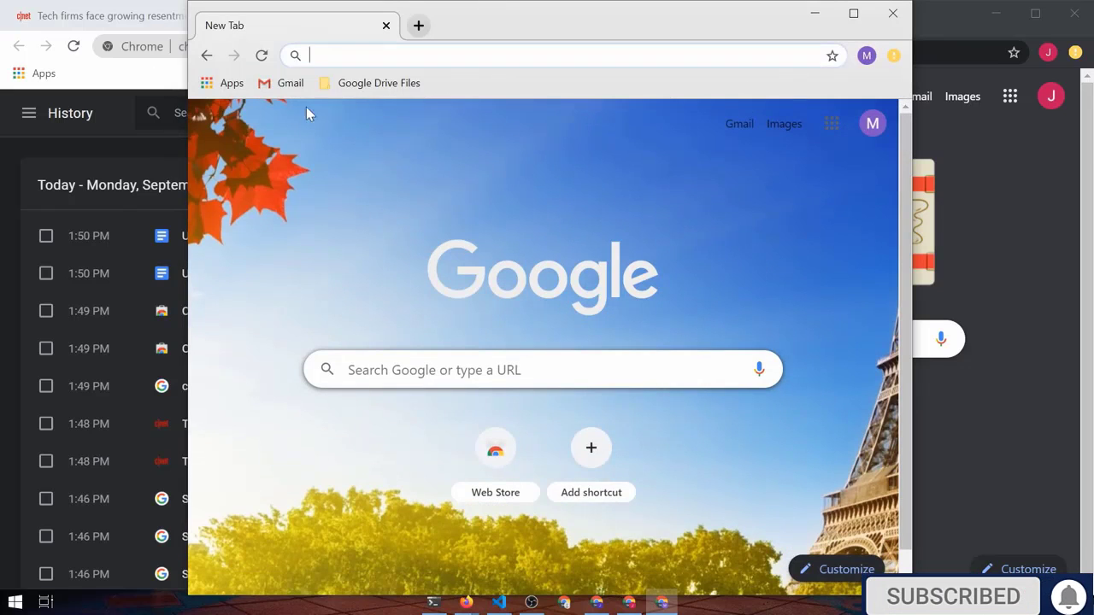
click(357, 85)
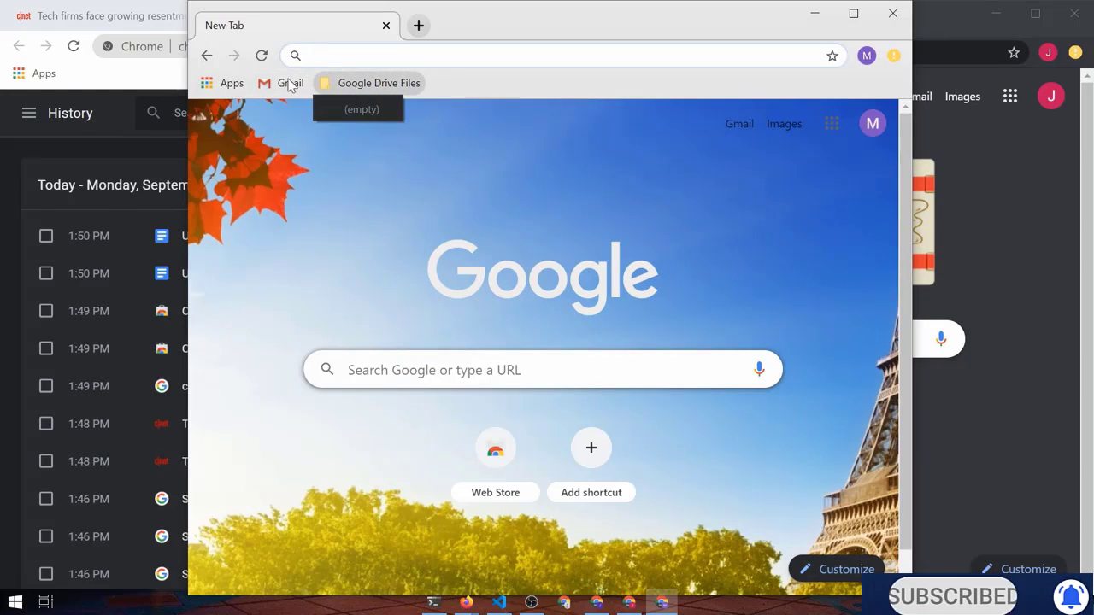
click(483, 81)
Turn on the bookmarks bar in the J profile's window
click(989, 182)
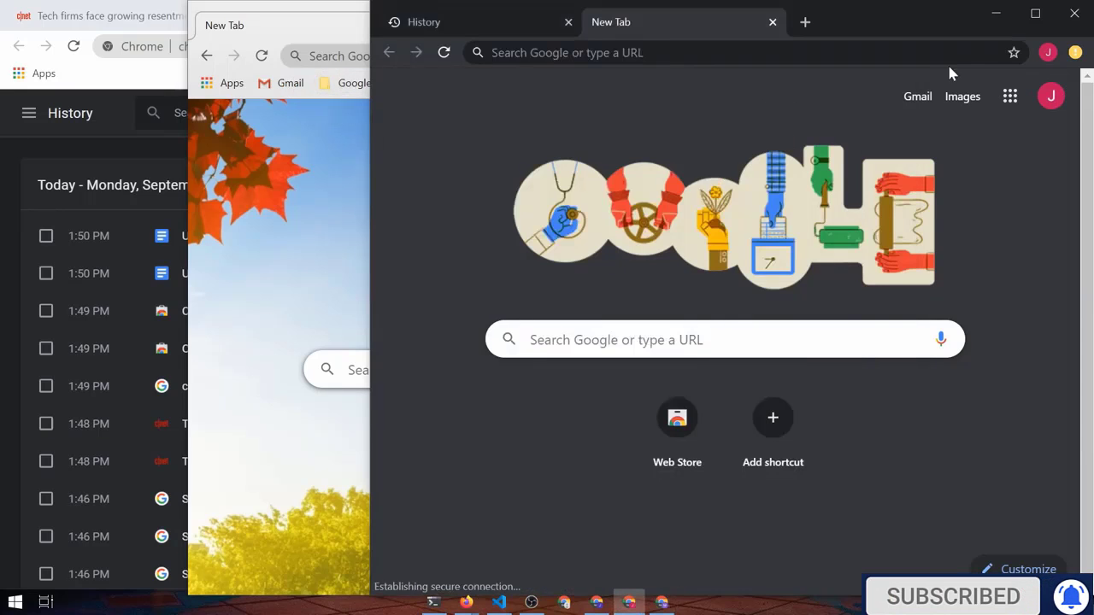
click(1075, 53)
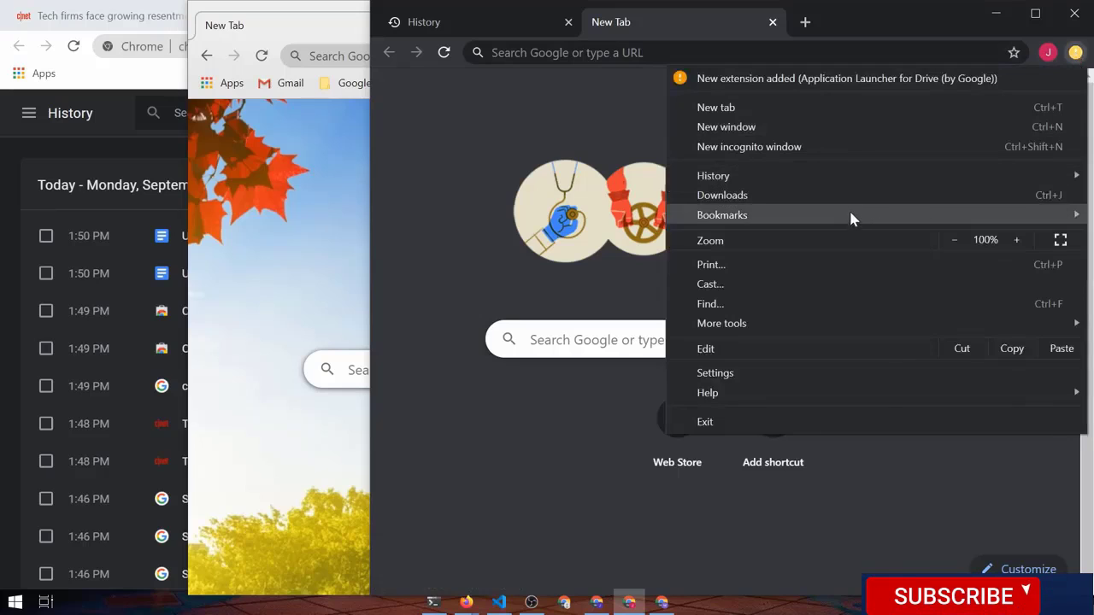
mouse_move(757, 218)
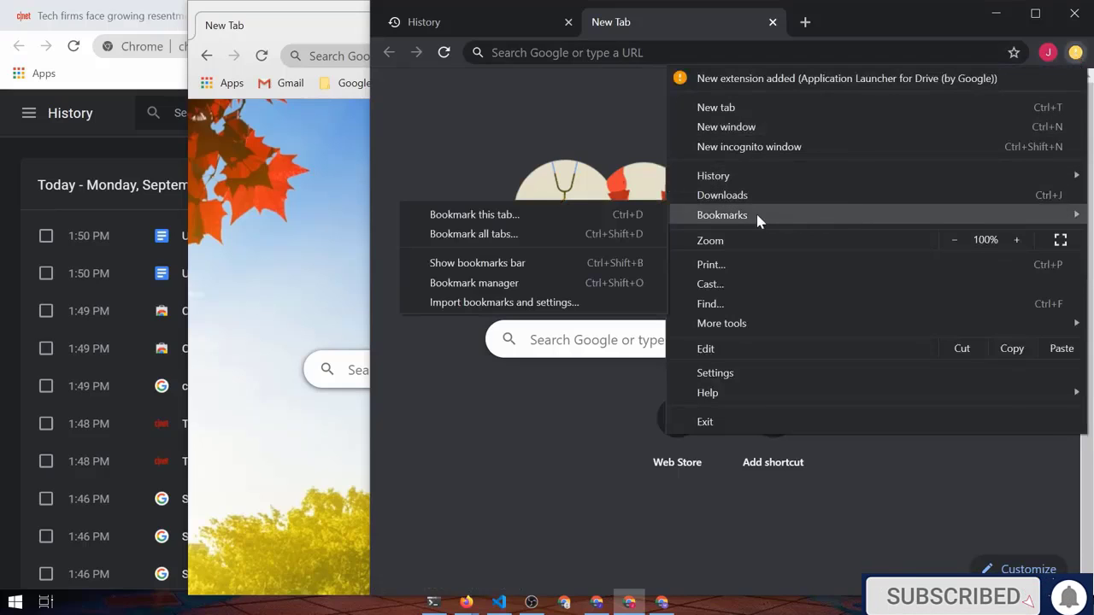
click(515, 271)
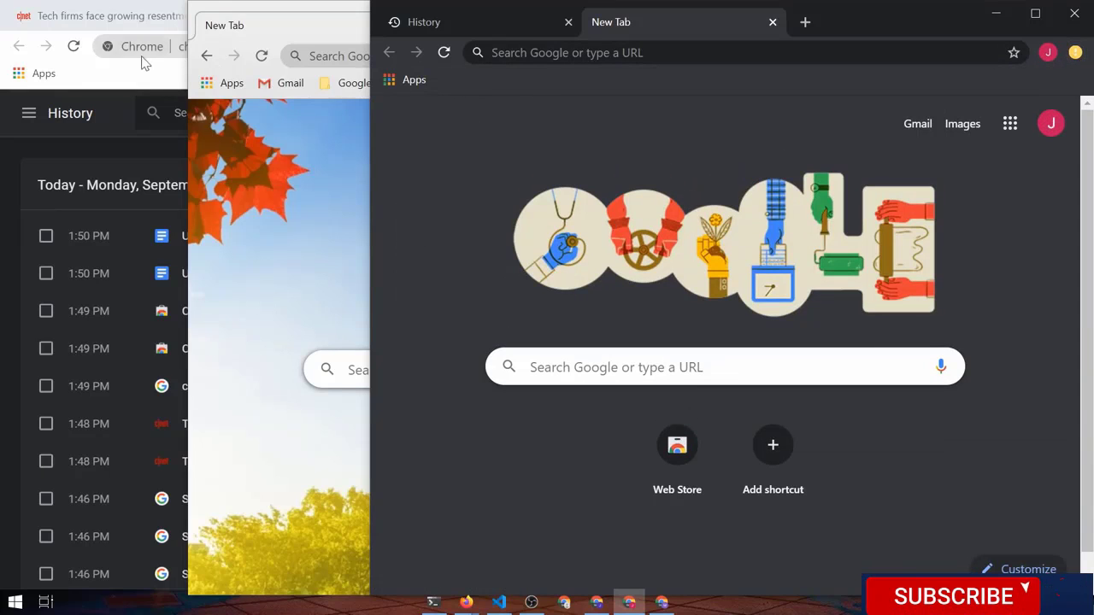
Switch between the History, Eiffel Tower themed and J New Tab windows, finishing on History
click(100, 74)
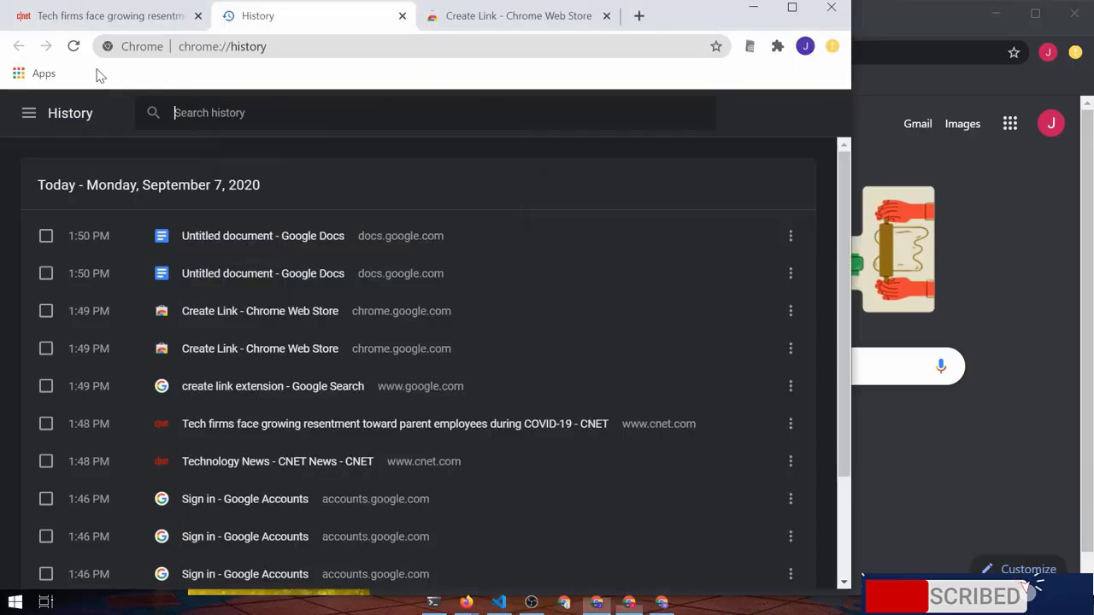
click(663, 609)
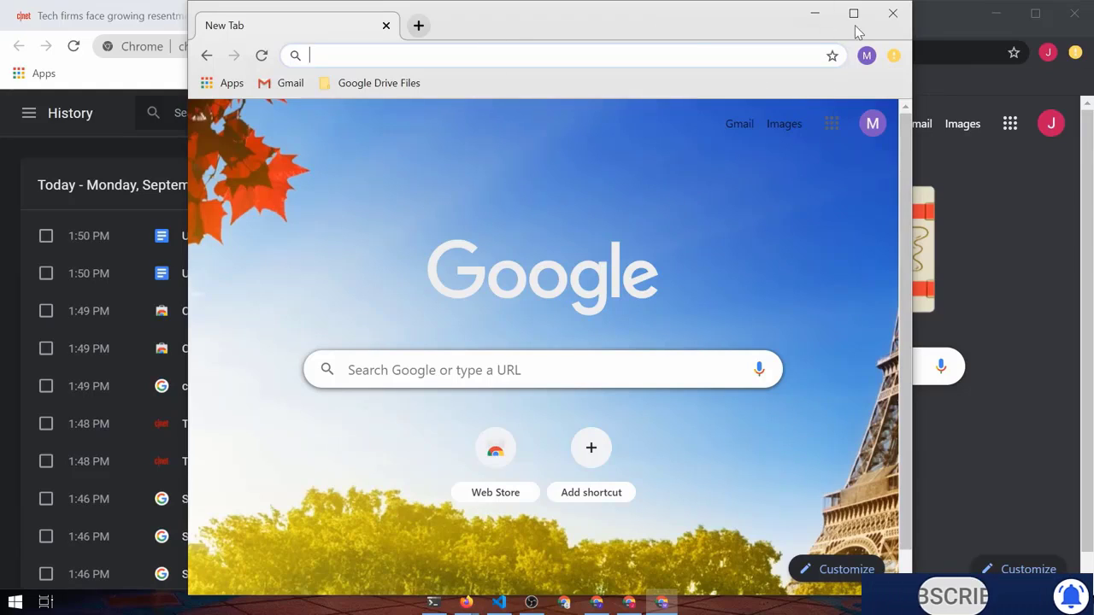
click(945, 32)
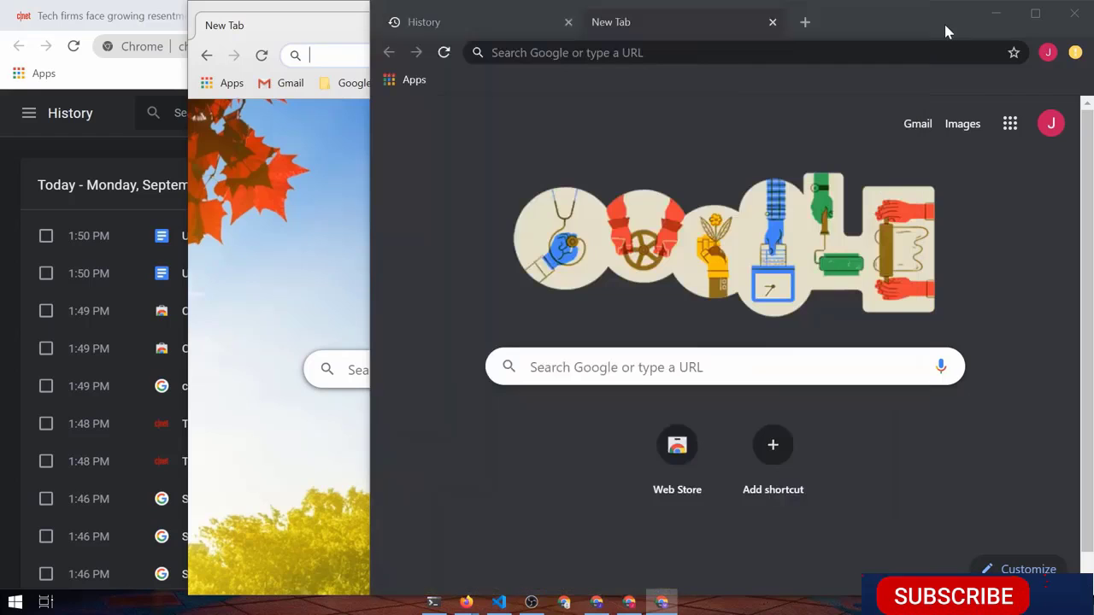
click(319, 199)
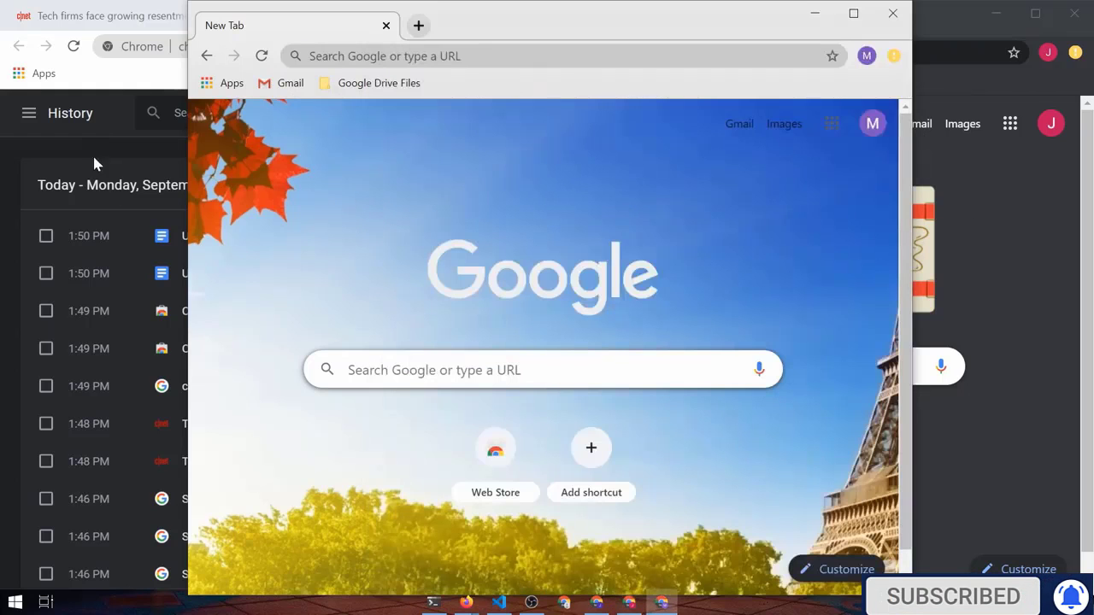
click(142, 151)
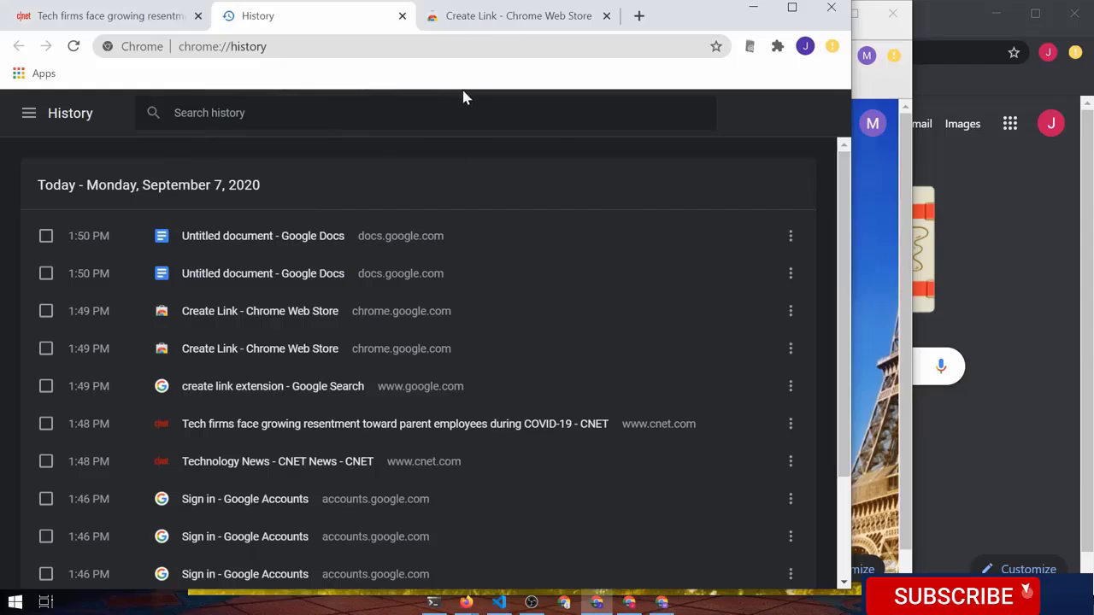
click(1026, 231)
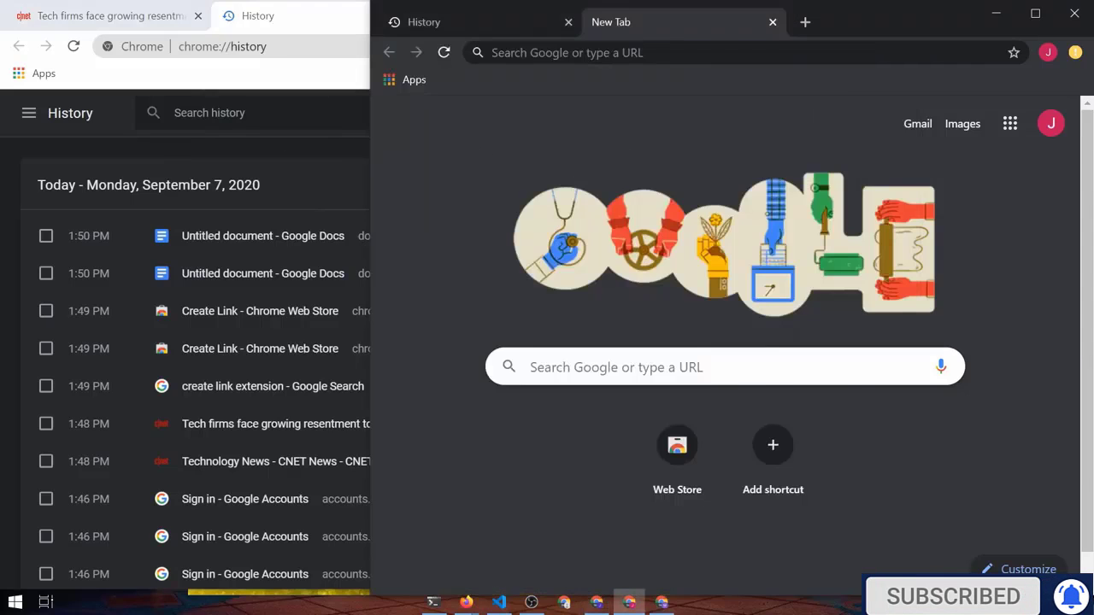
click(224, 147)
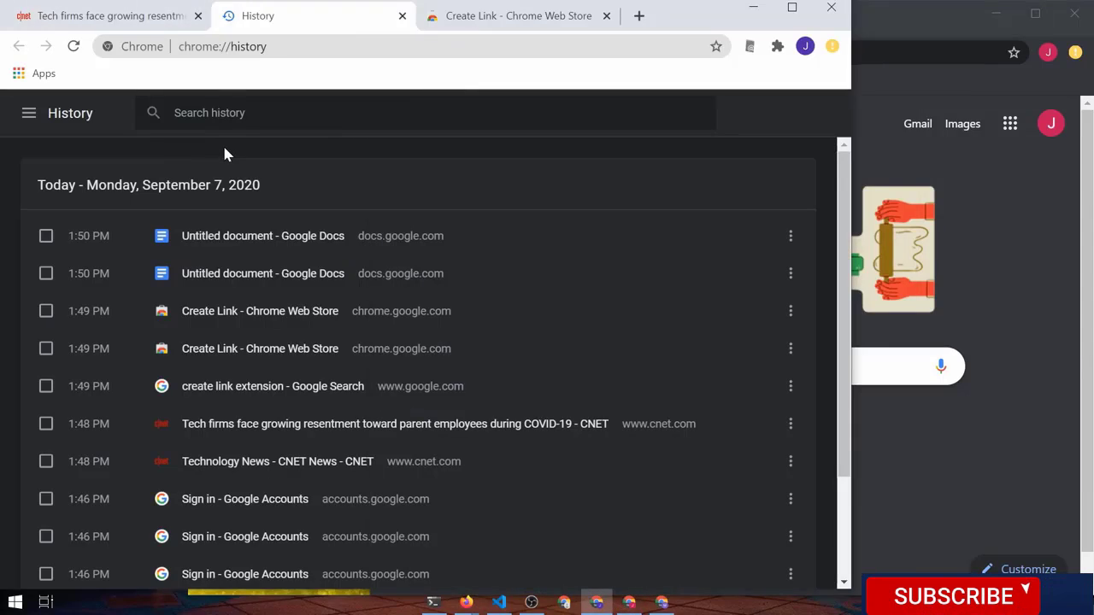